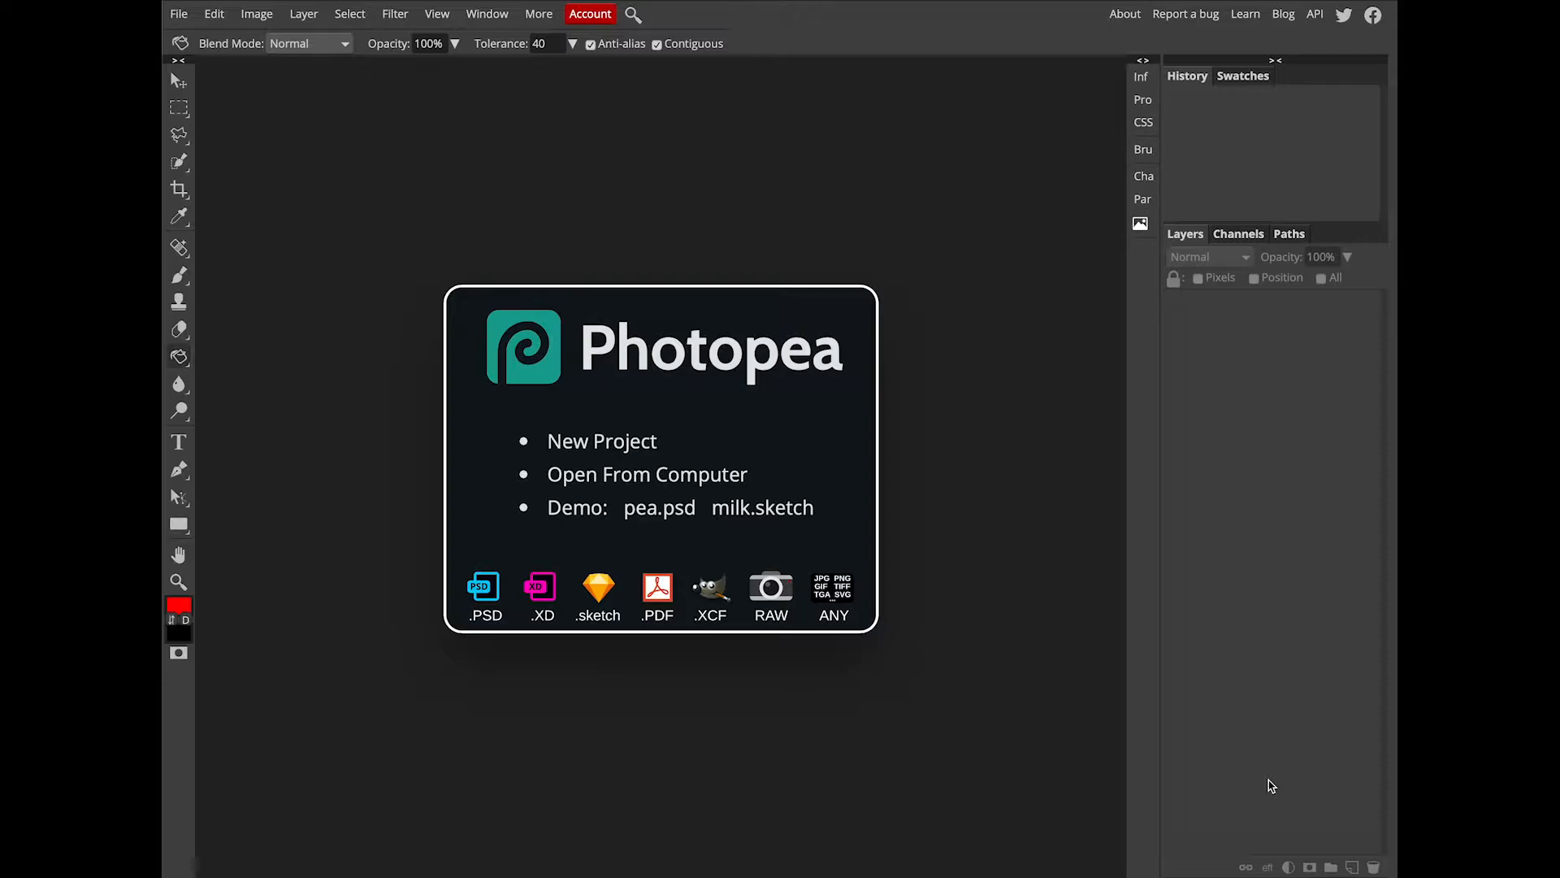
# Open the image file Community.jpg from the computer.
pyautogui.click(180, 17)
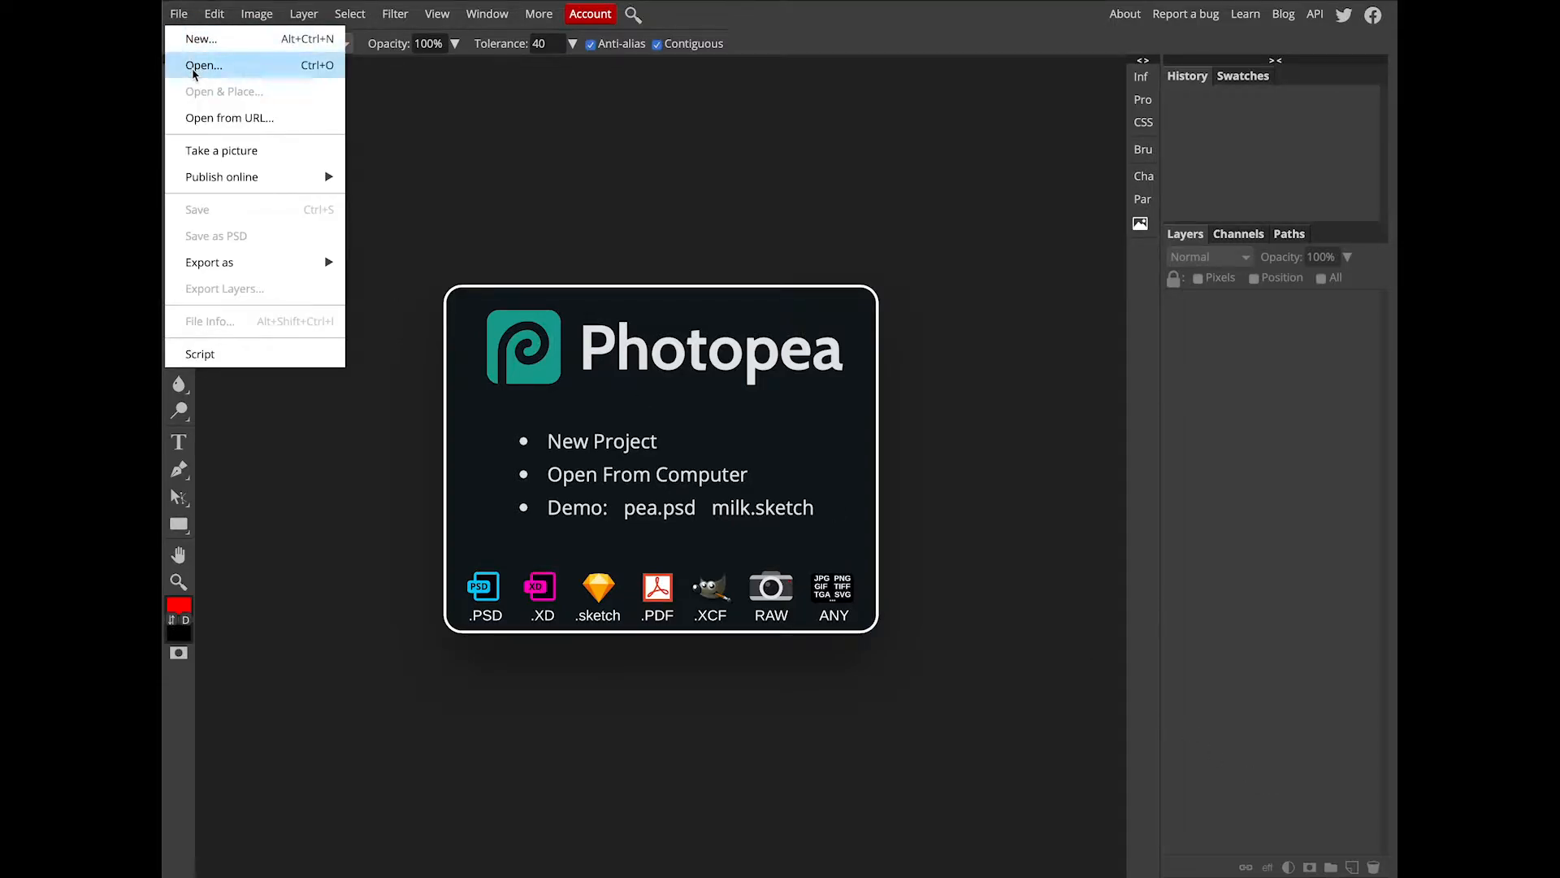
pyautogui.click(195, 67)
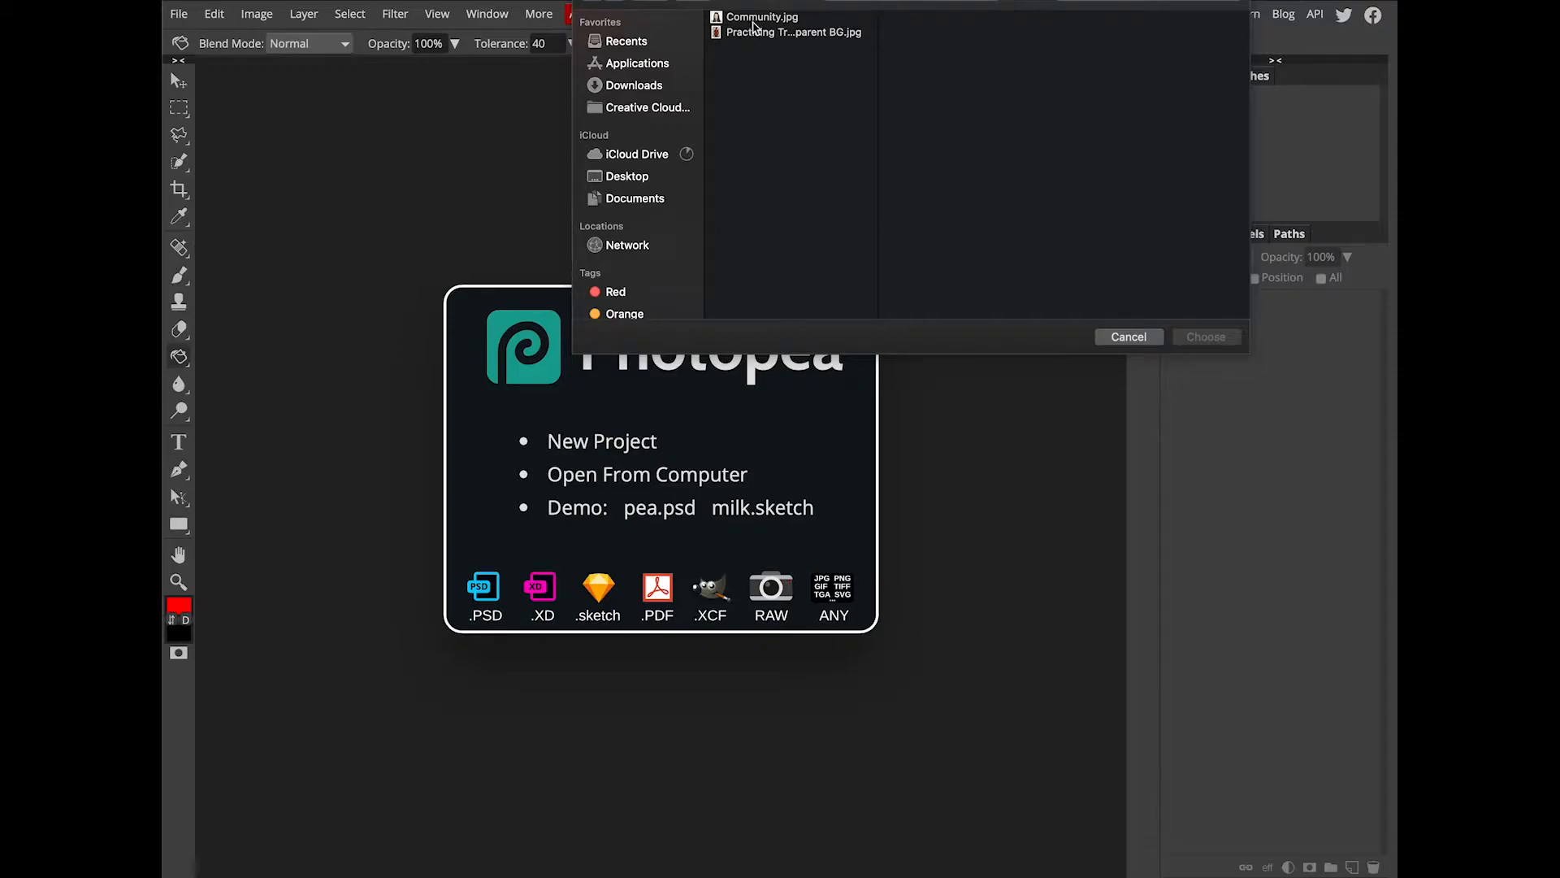
pyautogui.click(753, 18)
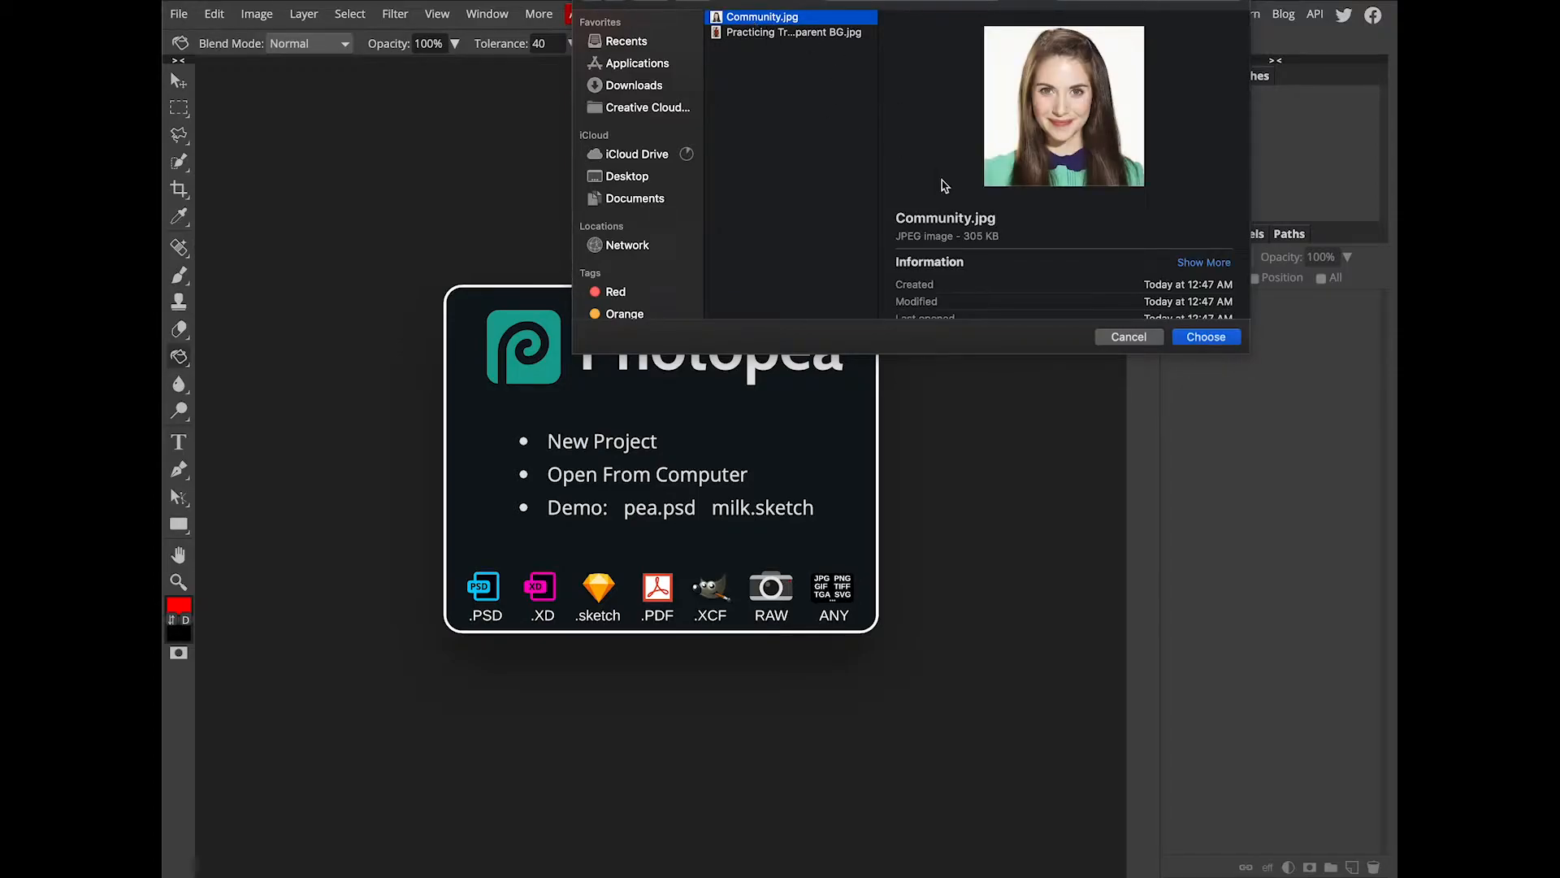
pyautogui.click(1205, 337)
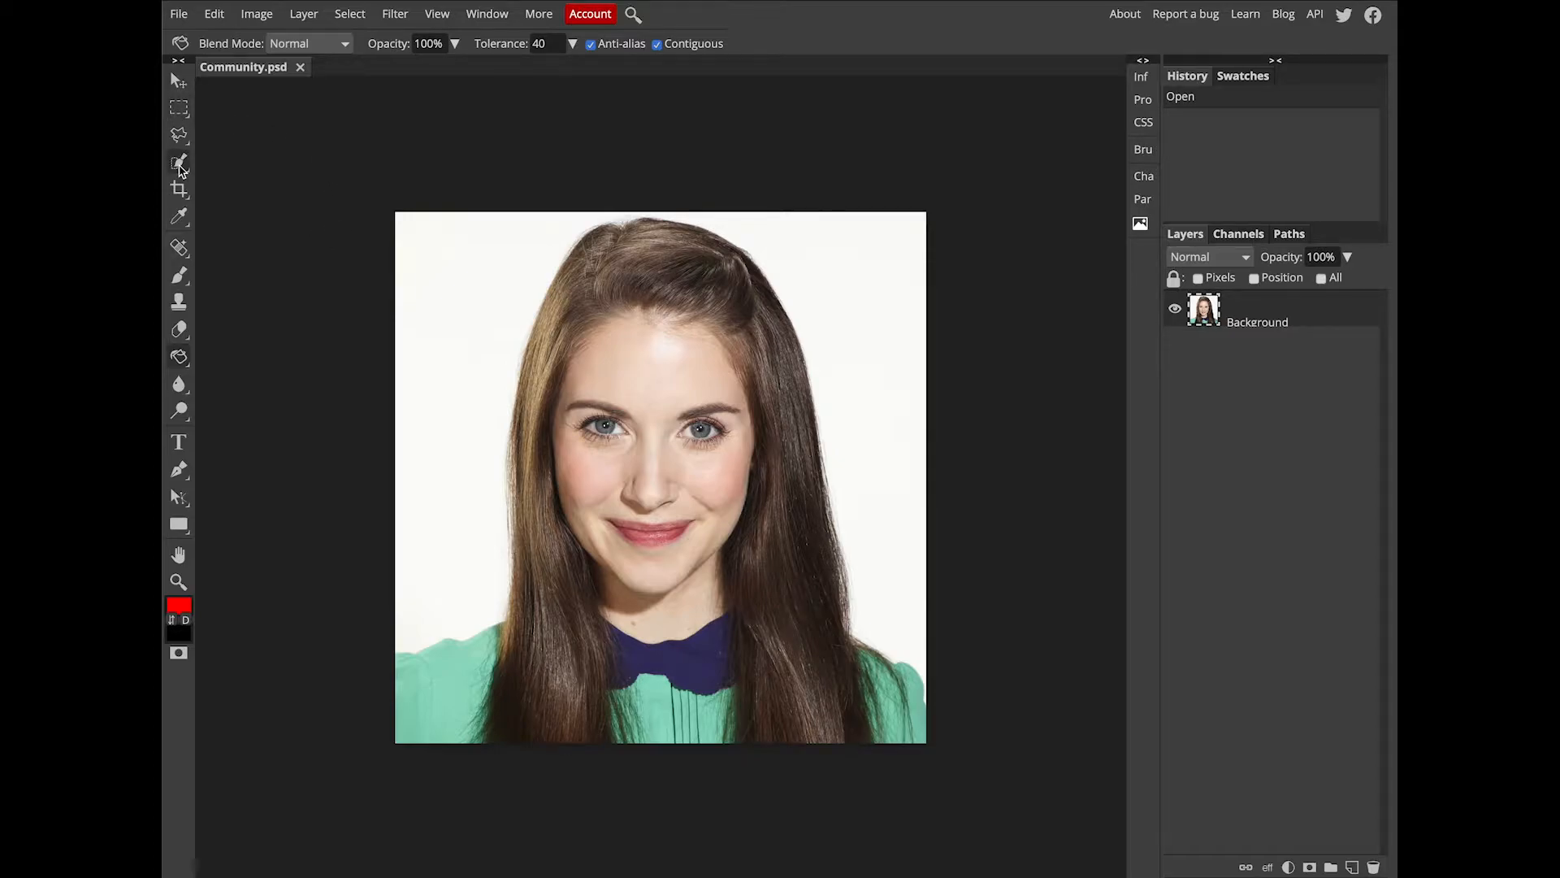
# Select the woman, including her hair and green shirt, with the Quick Selection tool.
pyautogui.click(180, 167)
pyautogui.moveTo(180, 167); pyautogui.dragTo(267, 169)
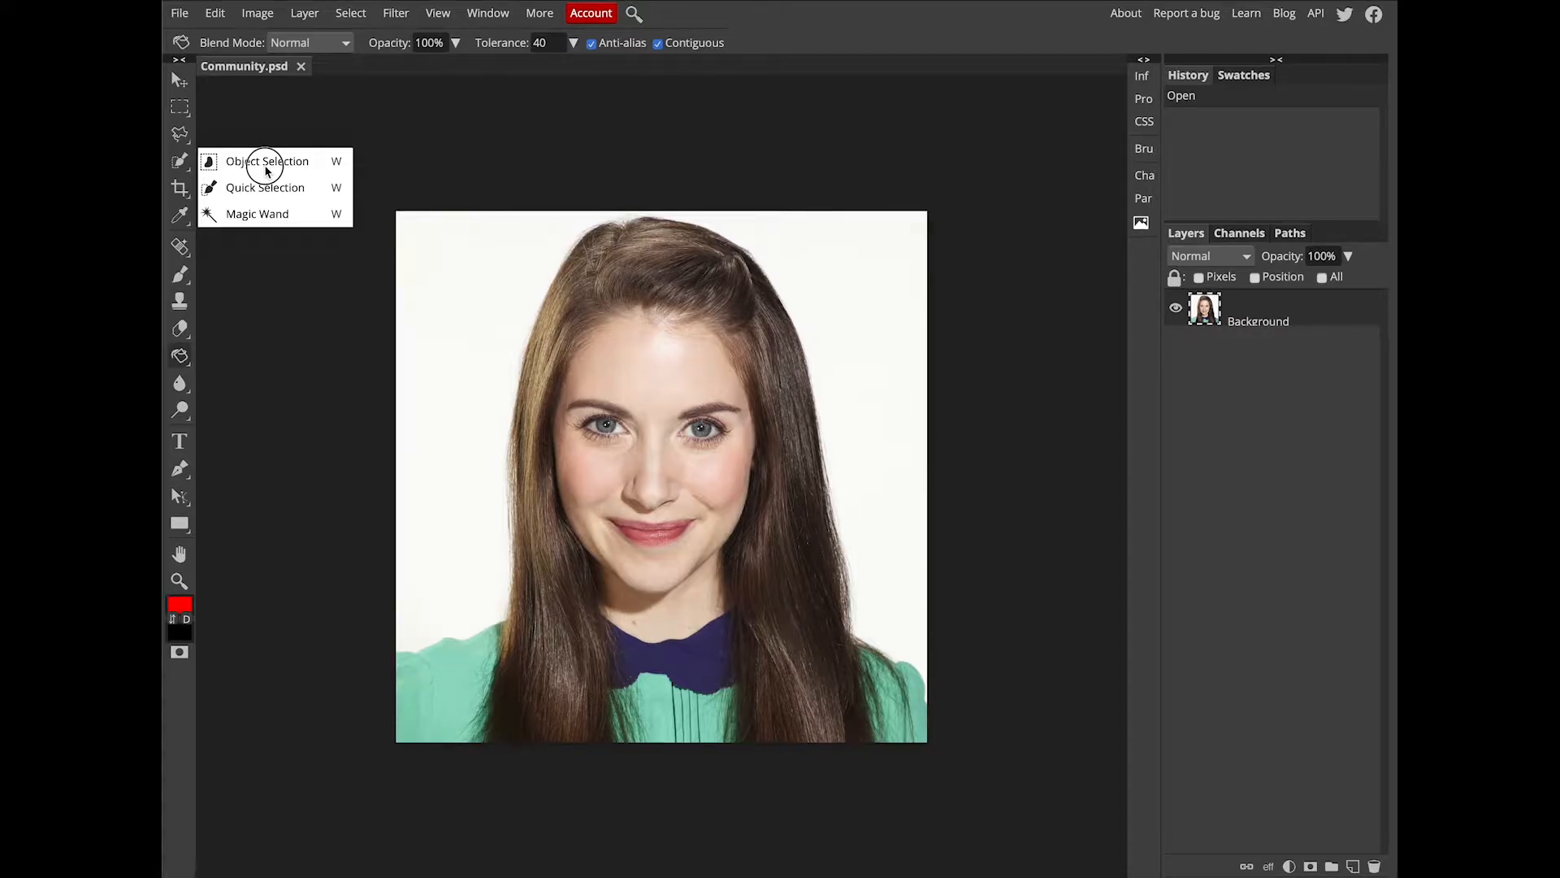
pyautogui.moveTo(267, 171); pyautogui.dragTo(270, 191)
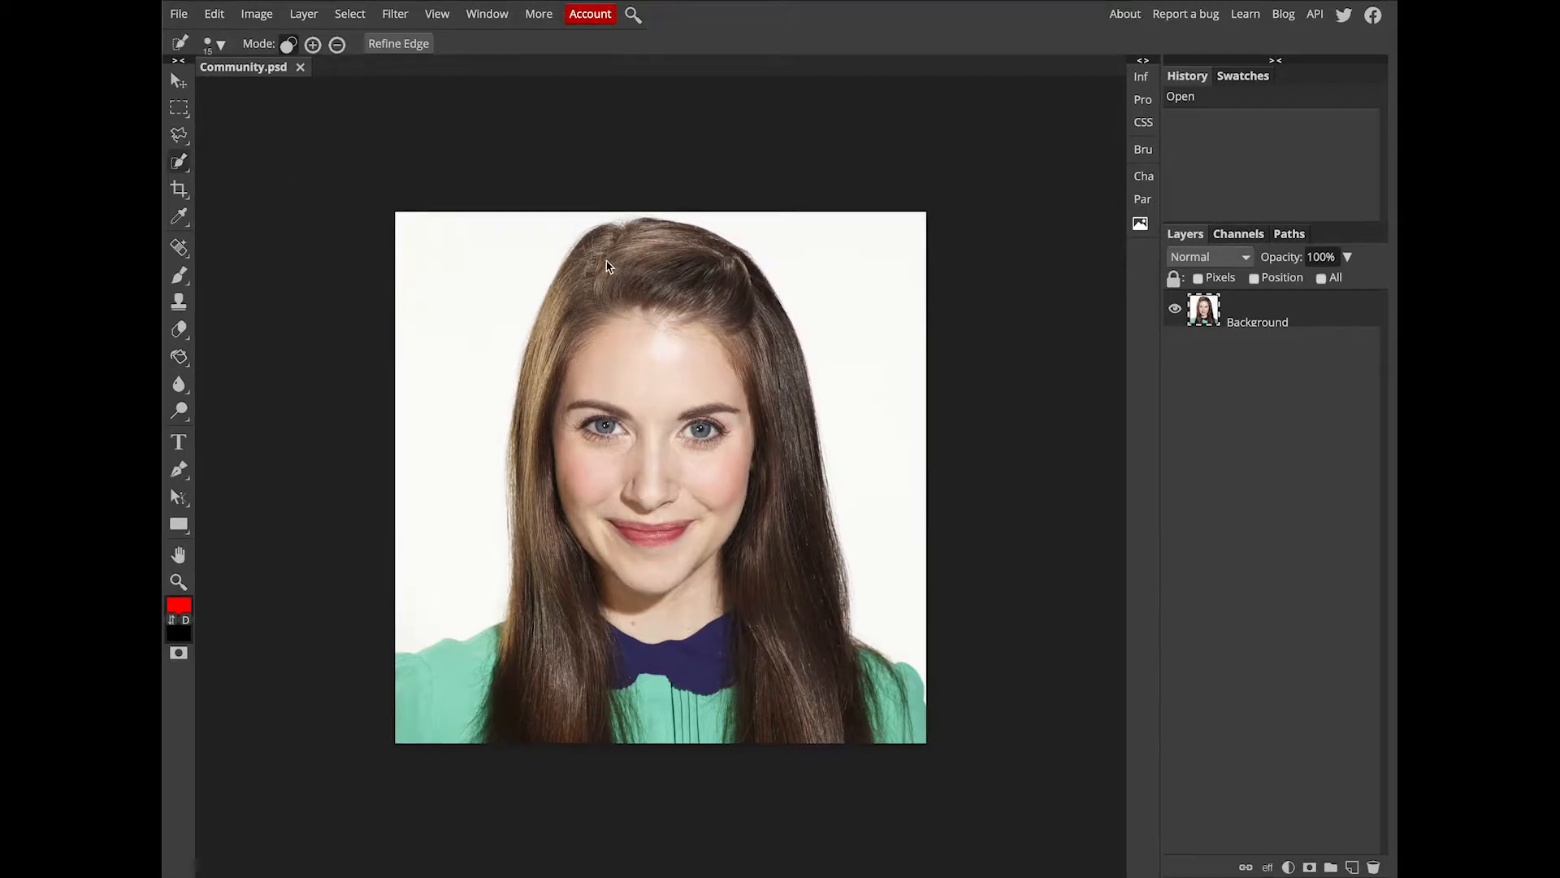
pyautogui.moveTo(650, 271)
pyautogui.mouseDown()
pyautogui.moveTo(686, 387)
pyautogui.moveTo(662, 456)
pyautogui.moveTo(686, 568)
pyautogui.moveTo(759, 717)
pyautogui.moveTo(837, 712)
pyautogui.moveTo(522, 709)
pyautogui.moveTo(430, 688)
pyautogui.mouseUp()
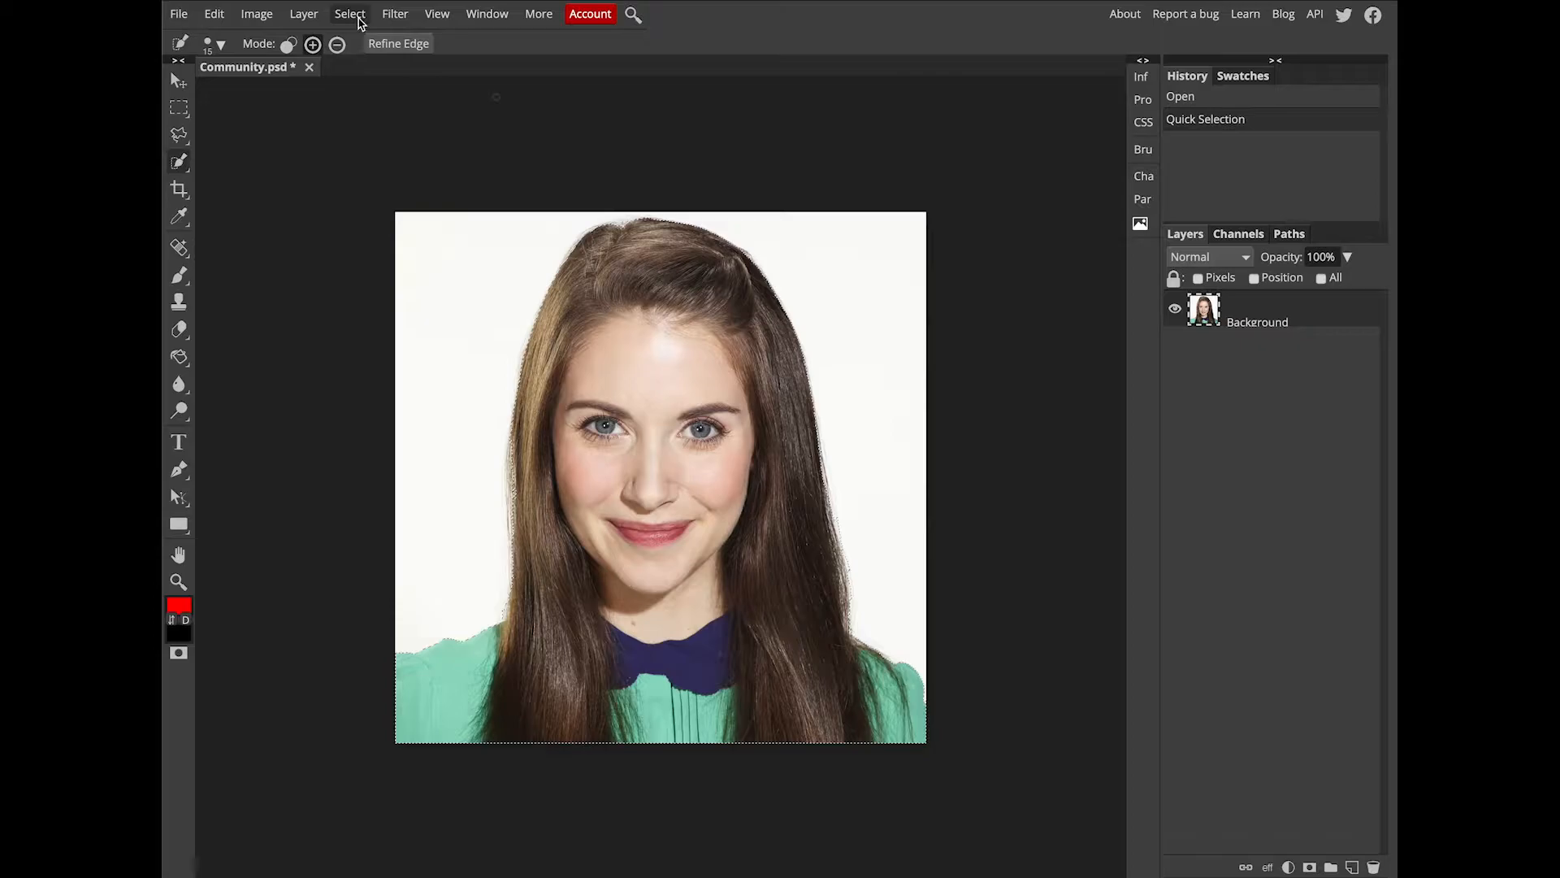
# Invert the selection, delete the white backdrop around the woman and deselect.
pyautogui.click(355, 14)
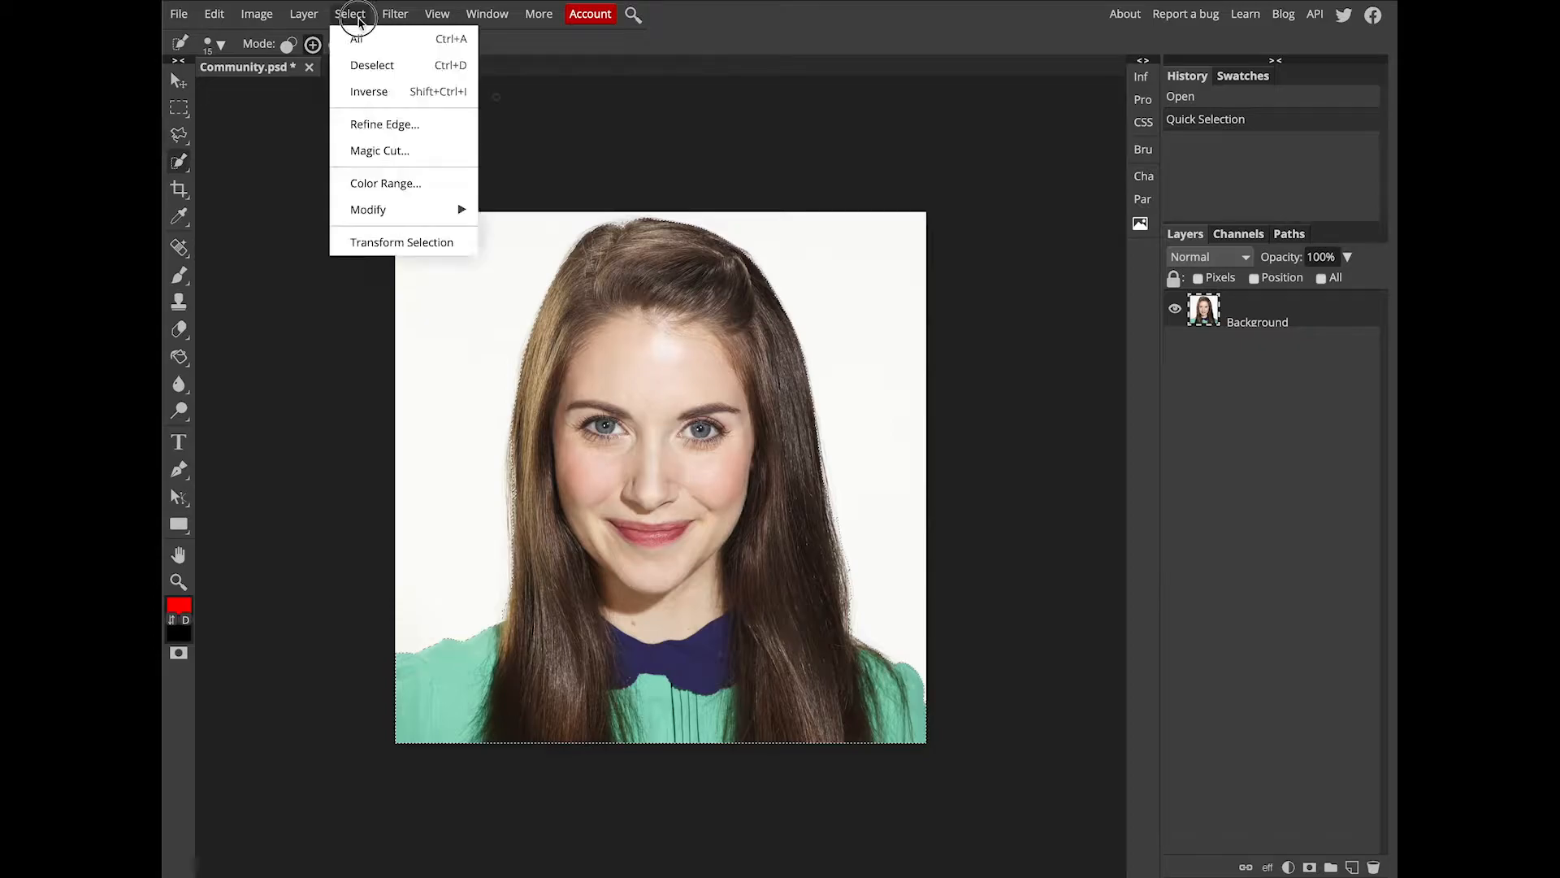
pyautogui.click(376, 95)
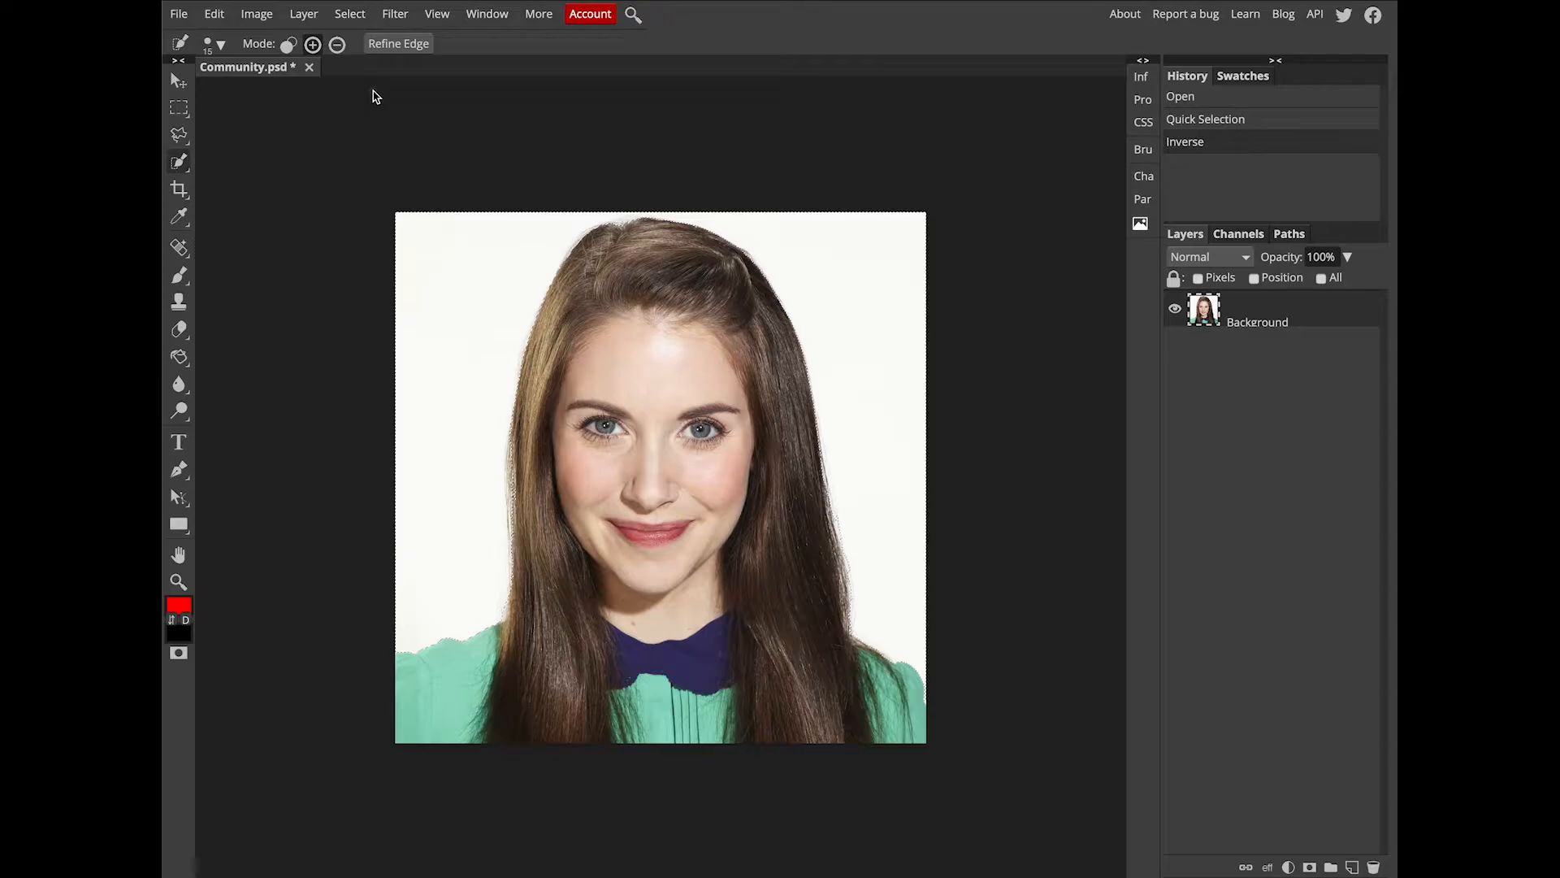
pyautogui.press('Delete')
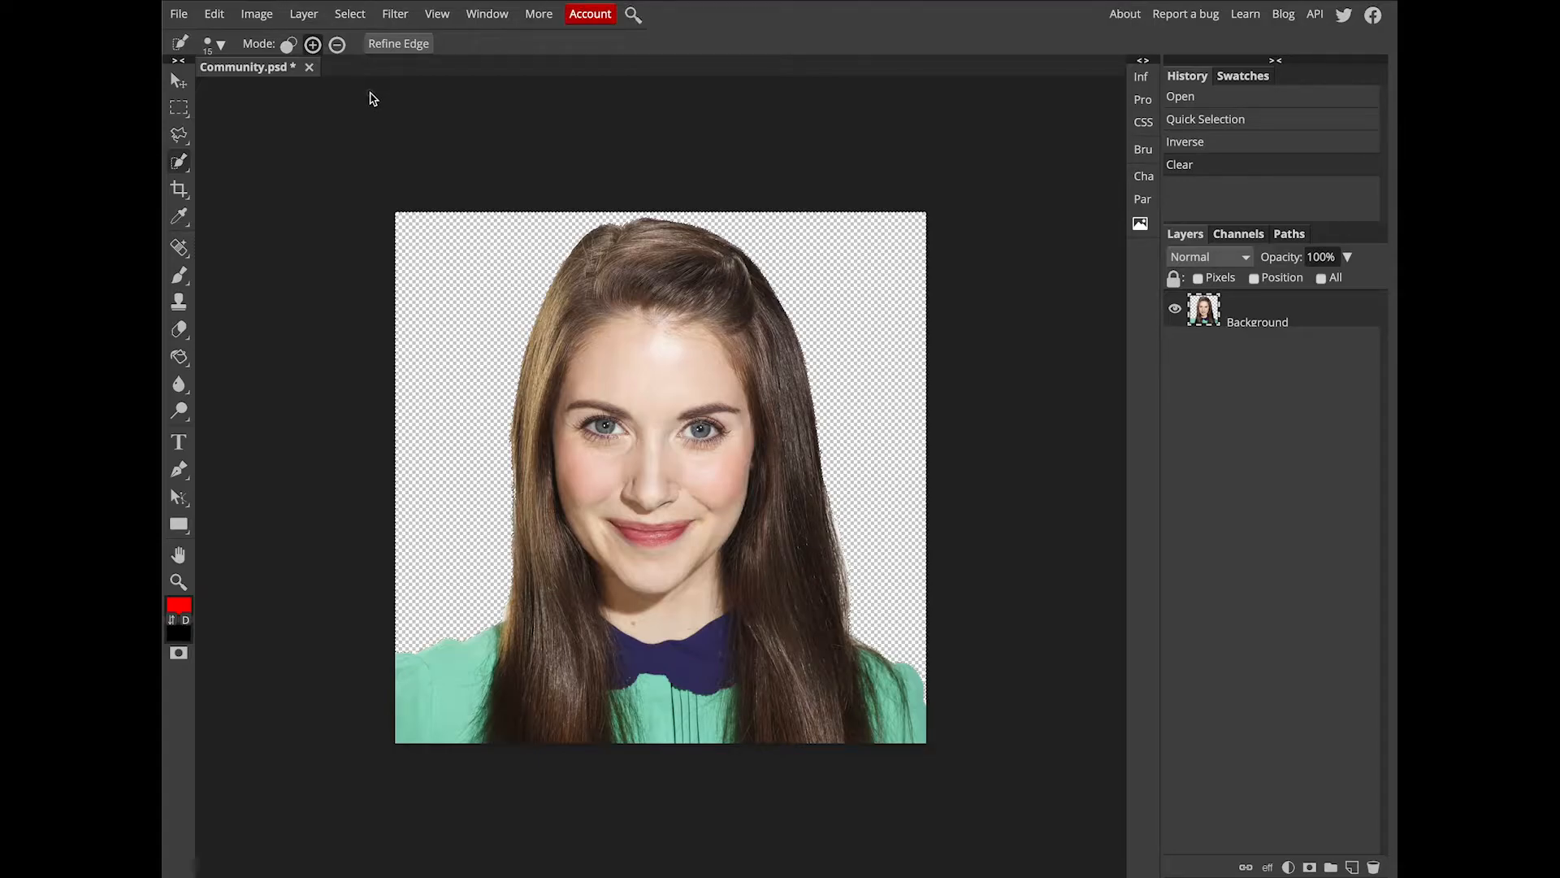
pyautogui.hotkey('ctrl', 'd')
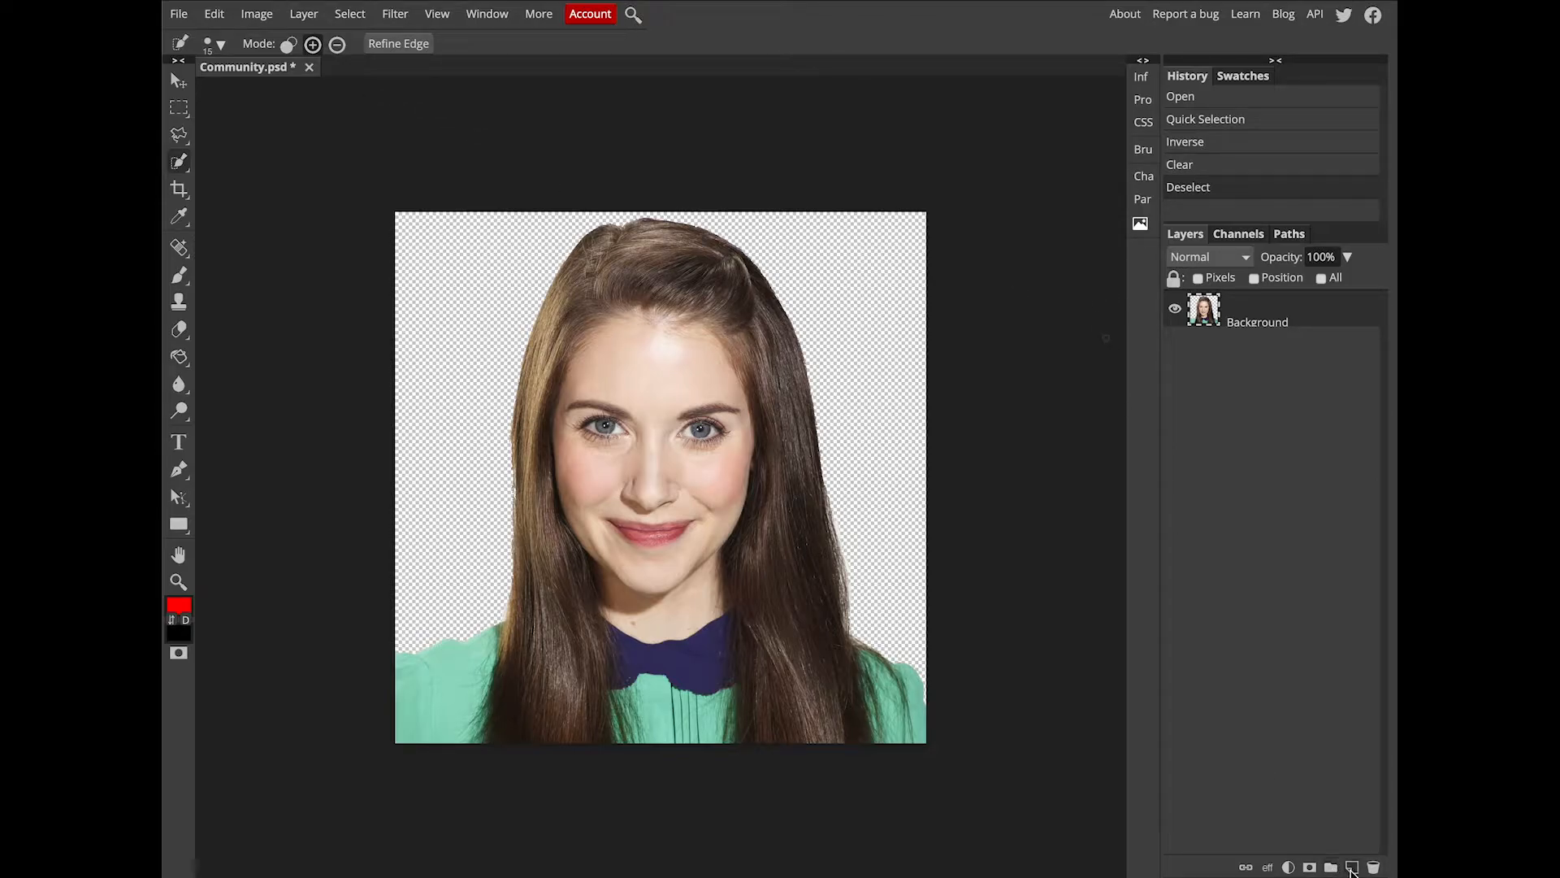
# Add a new layer filled with the red foreground colour and place it beneath the portrait layer.
pyautogui.click(1351, 867)
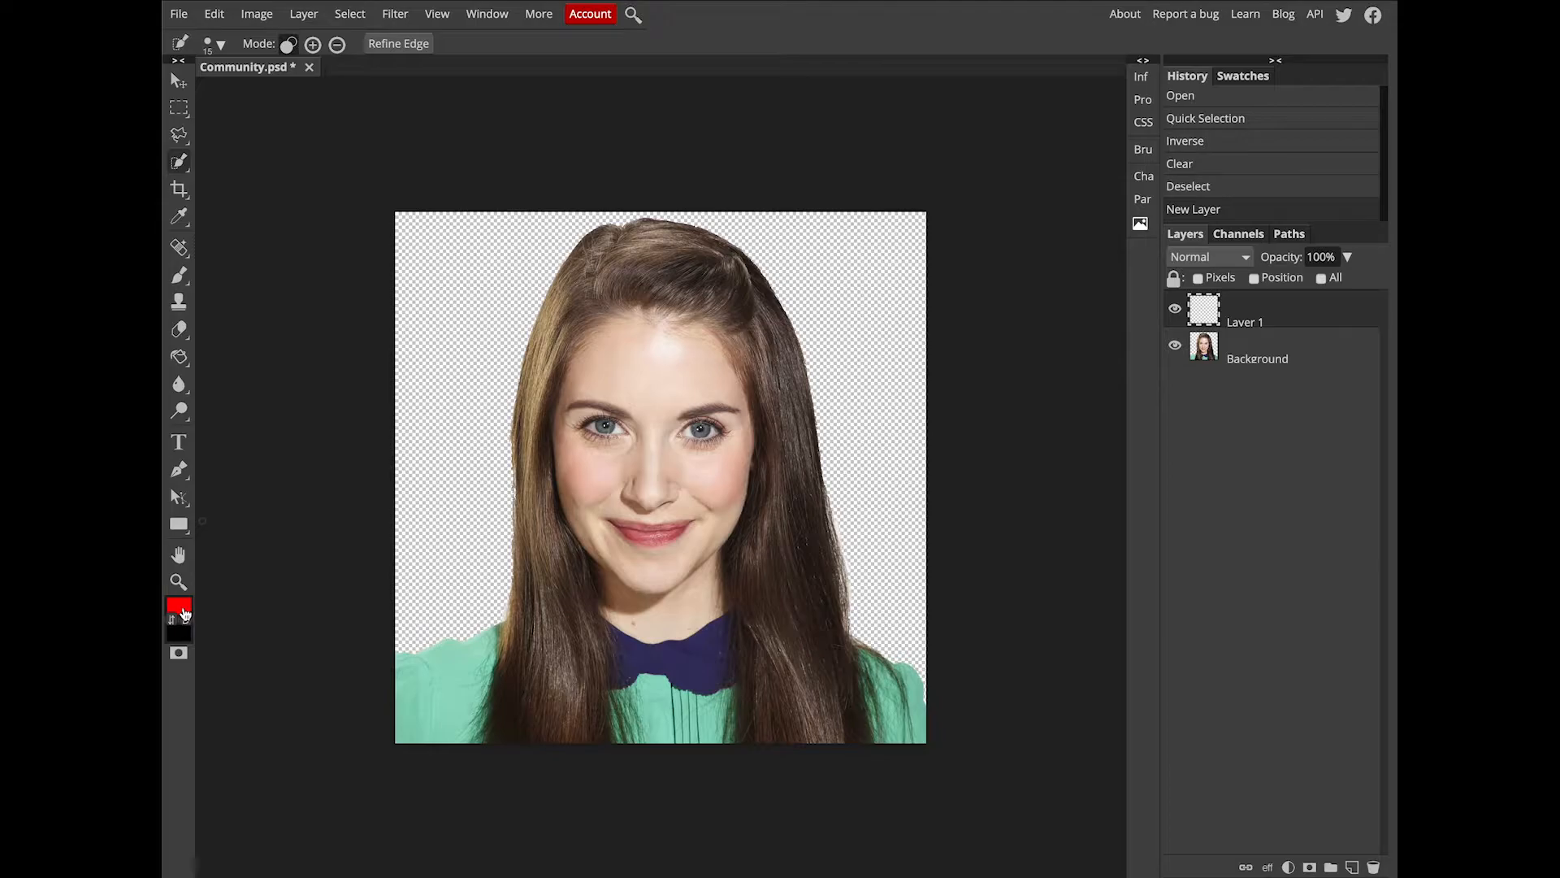
pyautogui.click(214, 14)
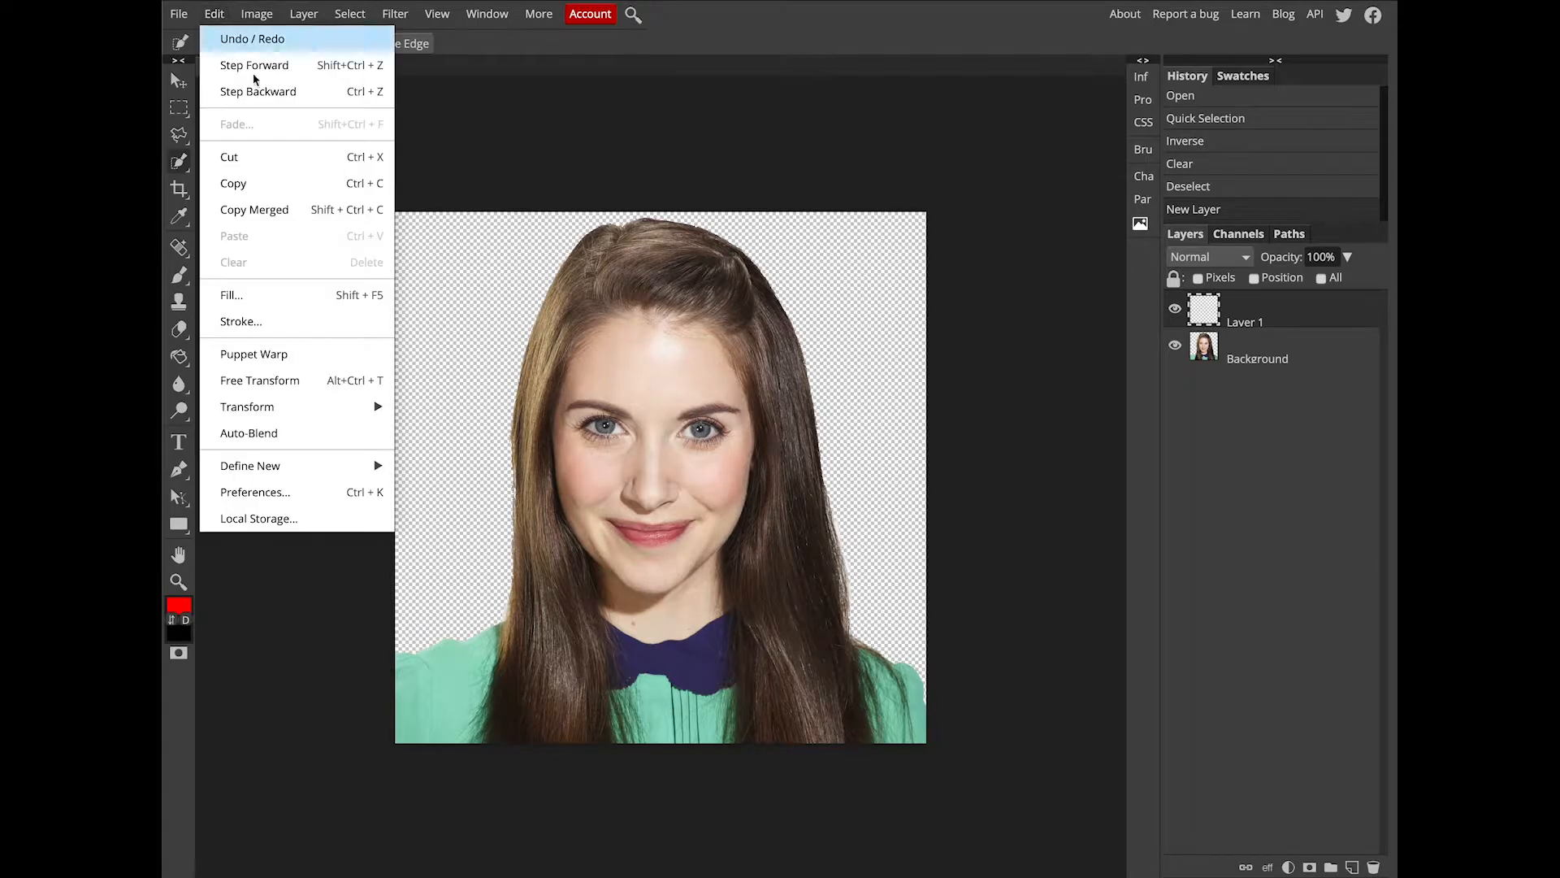
pyautogui.click(277, 303)
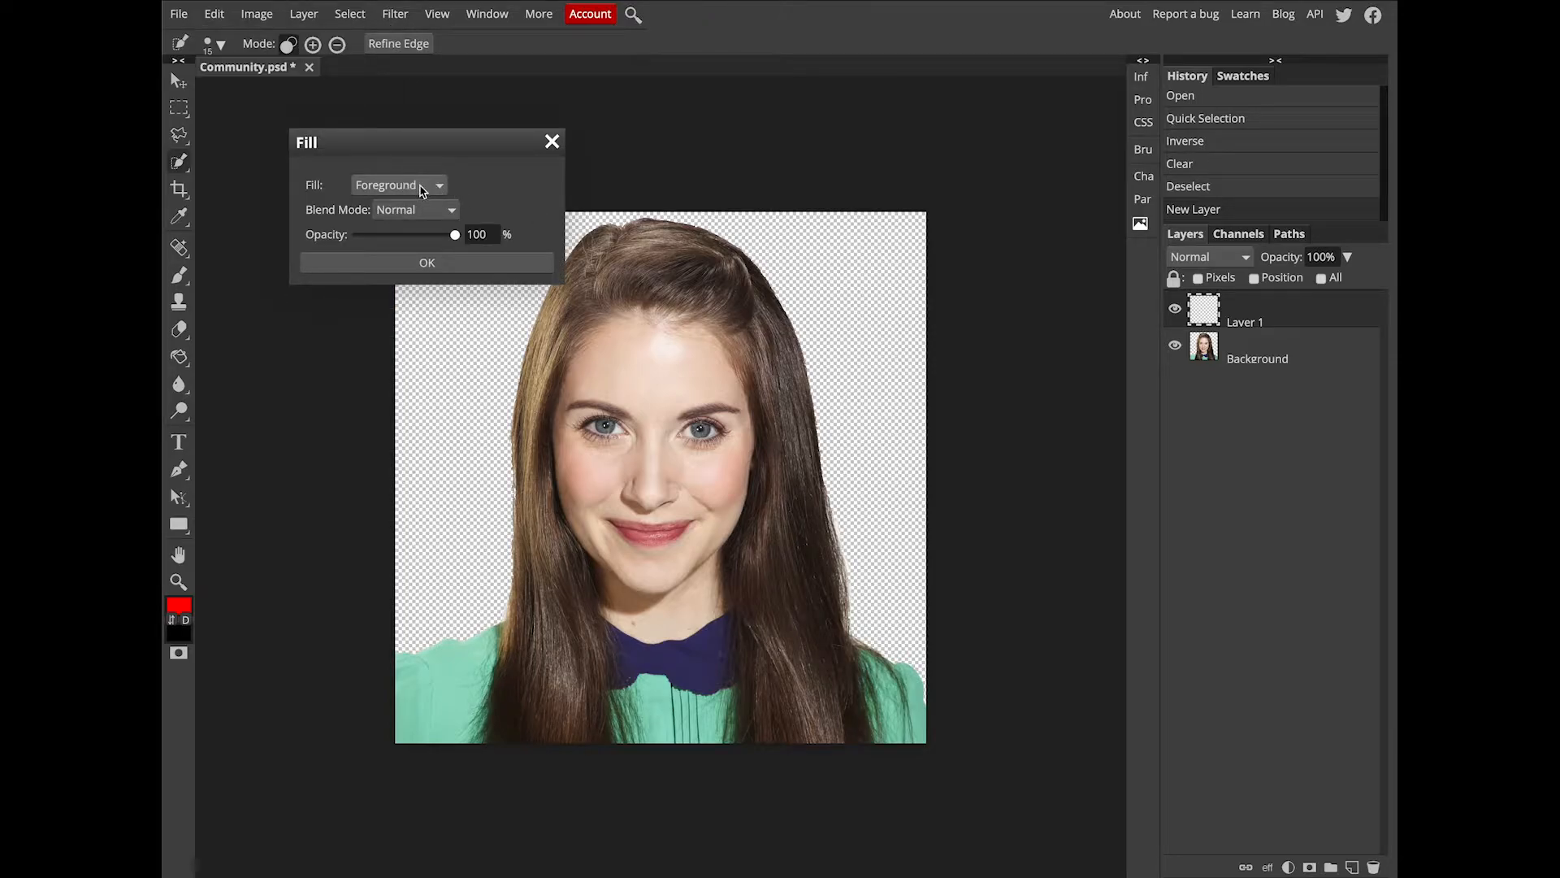
pyautogui.click(438, 263)
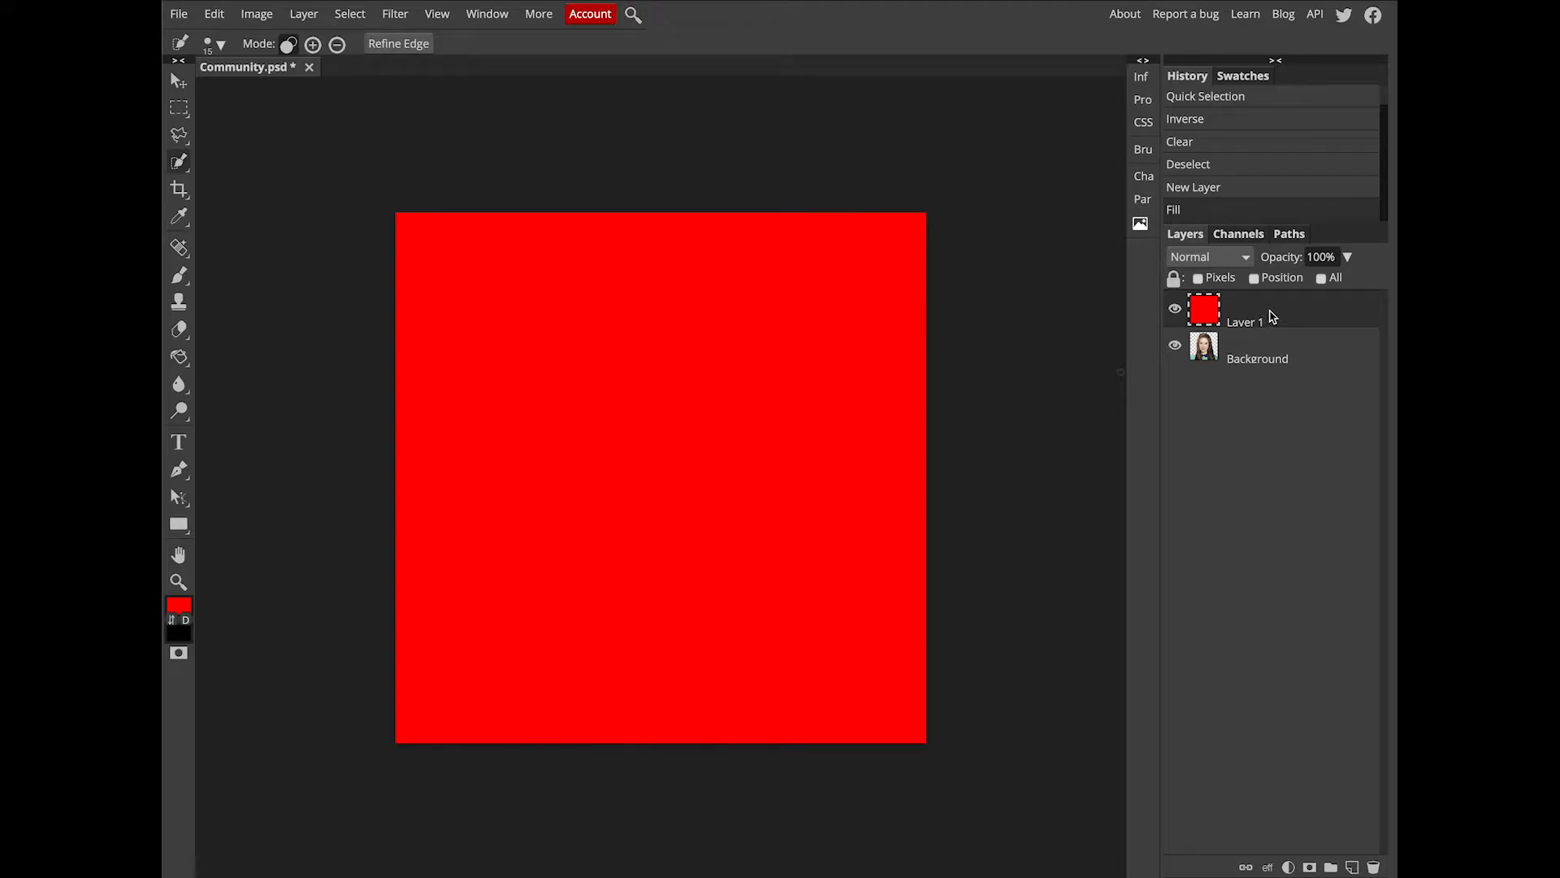
pyautogui.moveTo(1273, 316); pyautogui.dragTo(1260, 363)
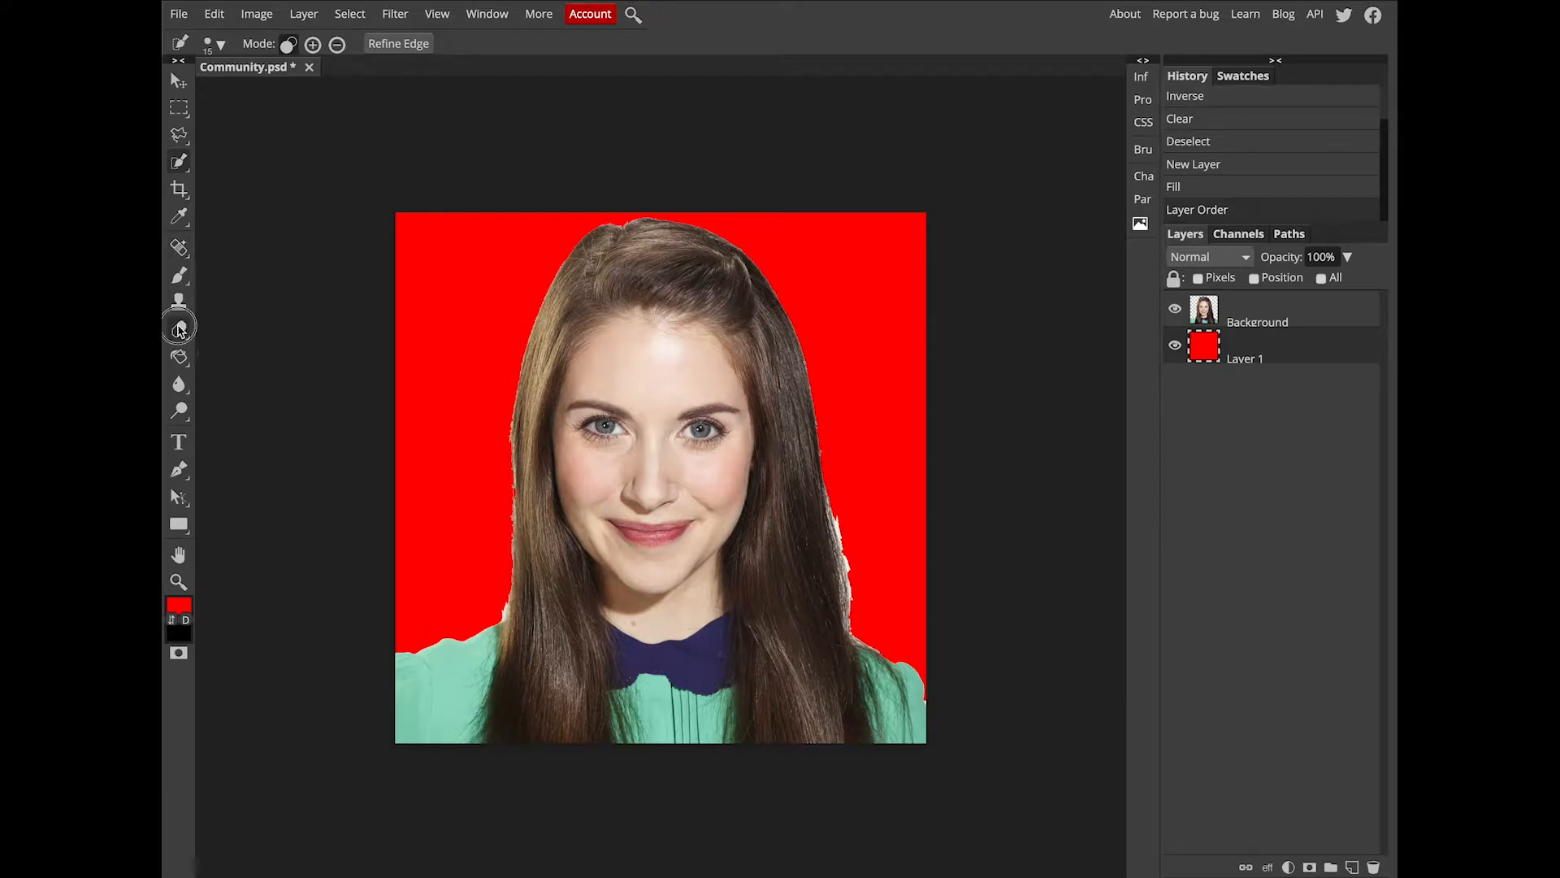
# Erase the leftover white fringes along both sides of the hair on the Background layer.
pyautogui.click(181, 329)
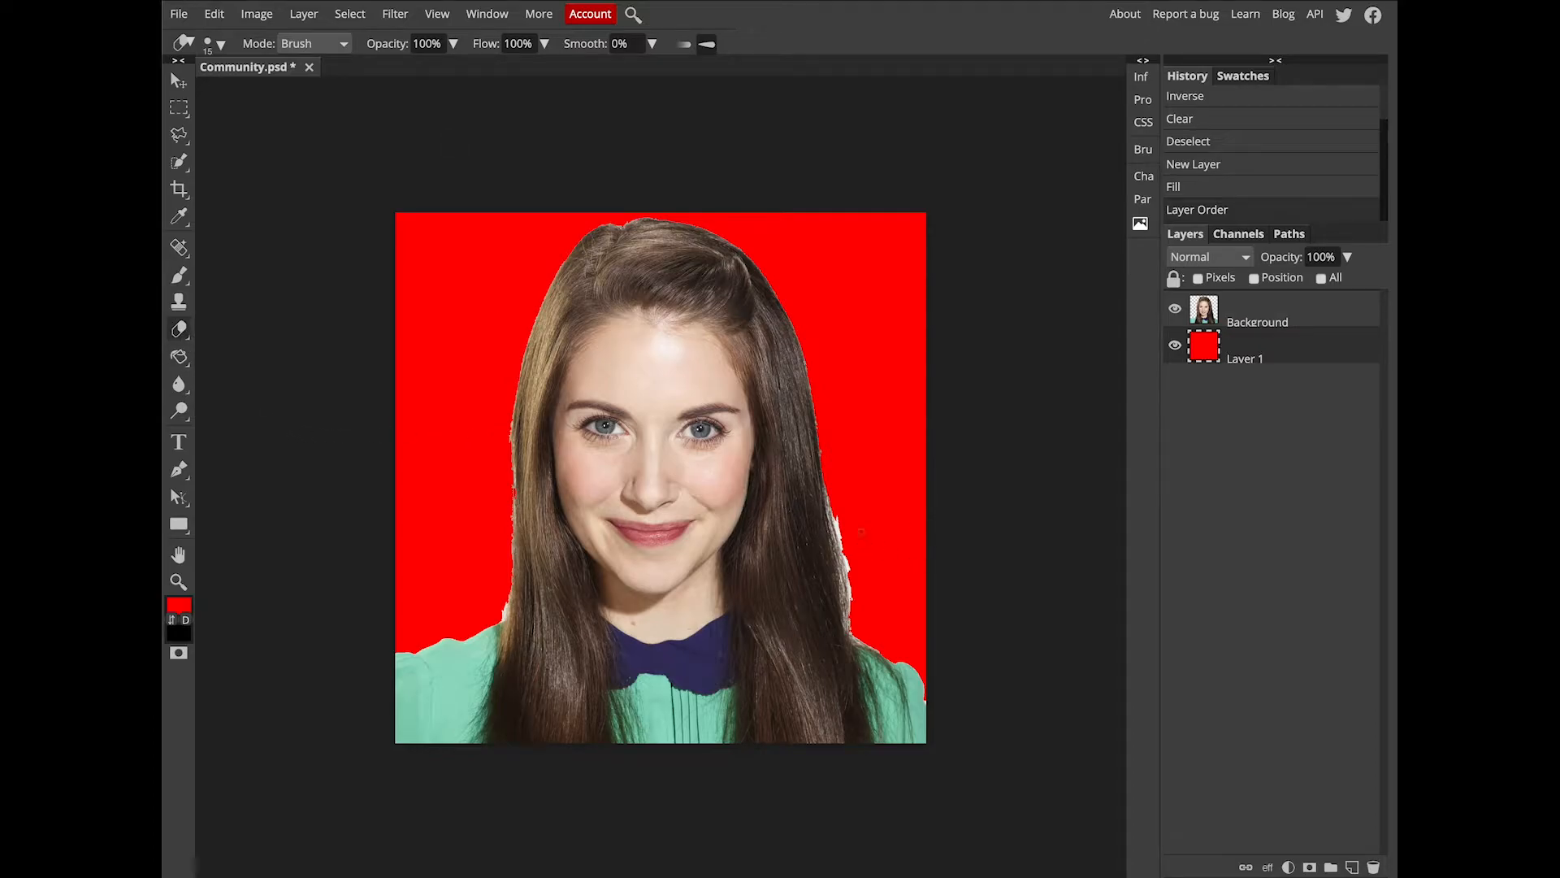
pyautogui.moveTo(844, 522); pyautogui.dragTo(843, 541)
pyautogui.click(1246, 311)
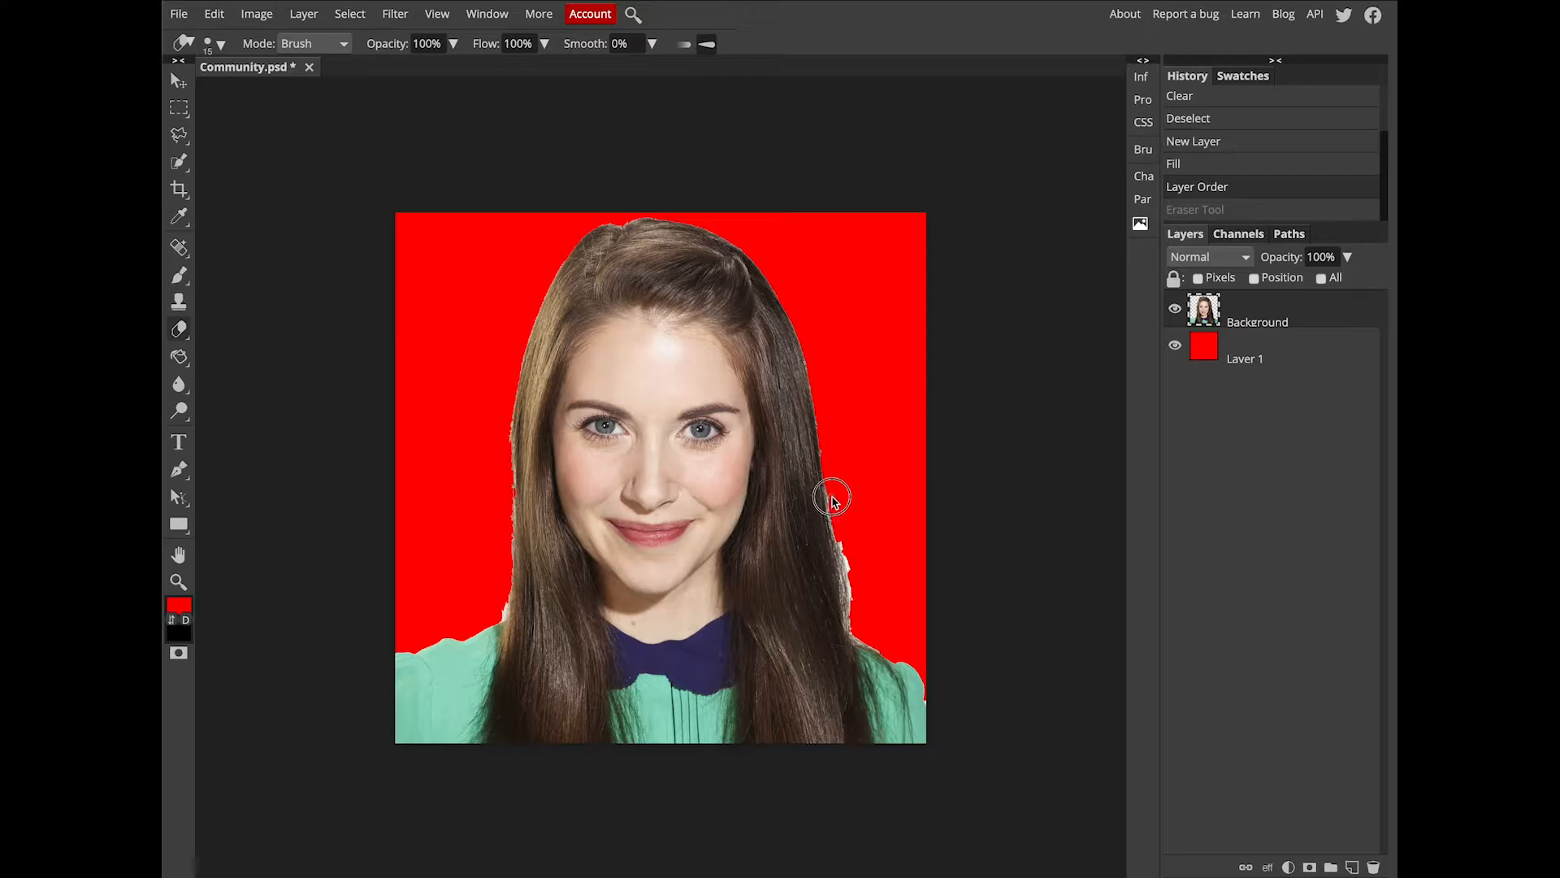
pyautogui.moveTo(835, 536)
pyautogui.mouseDown()
pyautogui.moveTo(852, 629)
pyautogui.moveTo(842, 538)
pyautogui.moveTo(849, 617)
pyautogui.mouseUp()
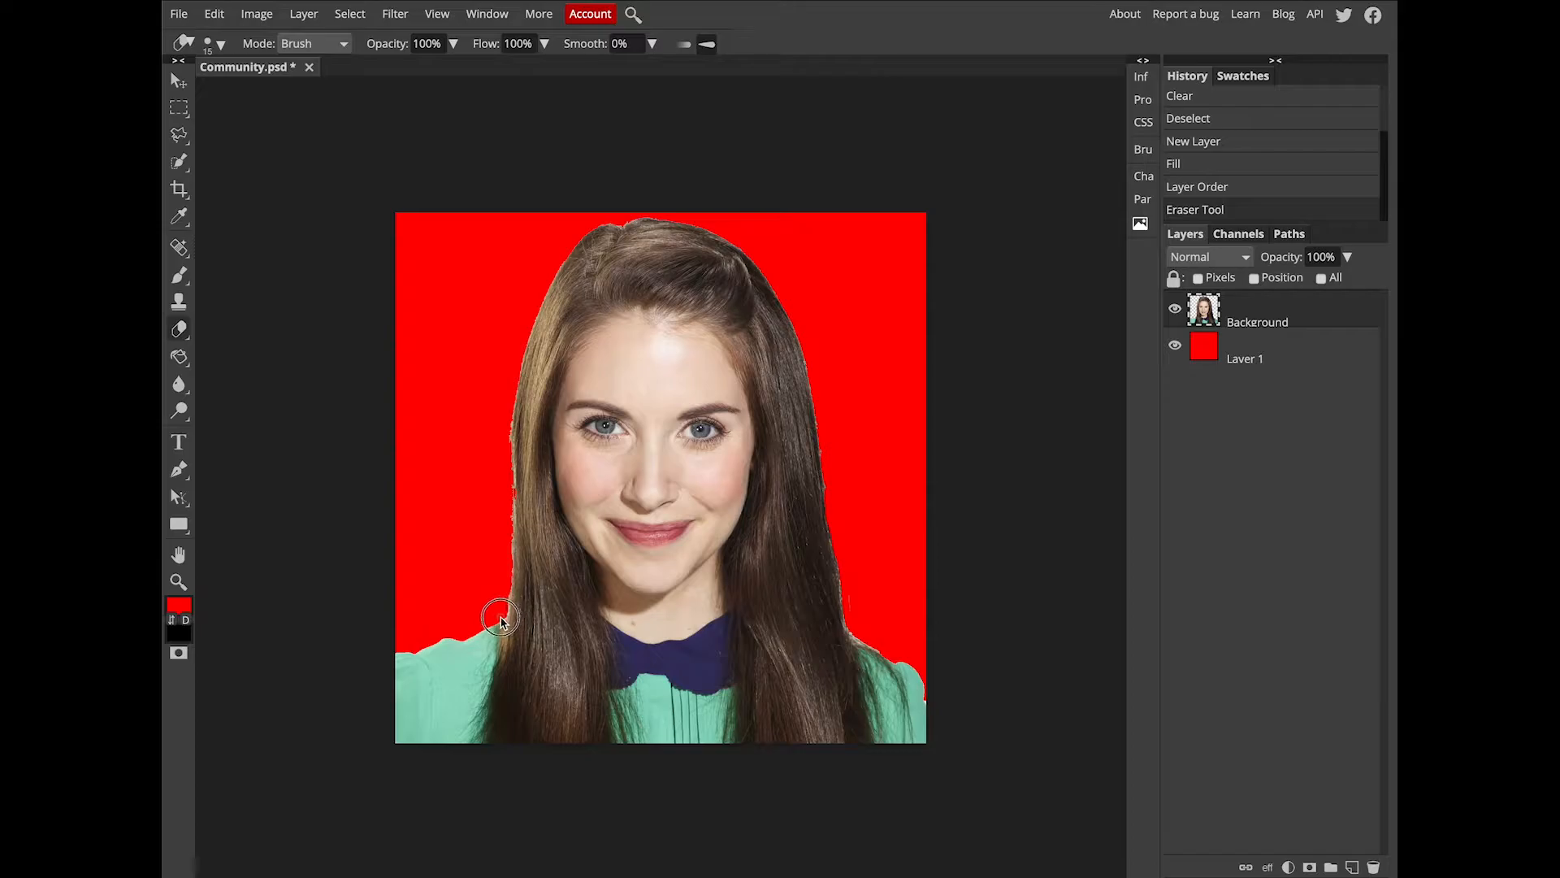
pyautogui.moveTo(509, 414)
pyautogui.mouseDown()
pyautogui.moveTo(507, 446)
pyautogui.moveTo(510, 421)
pyautogui.mouseUp()
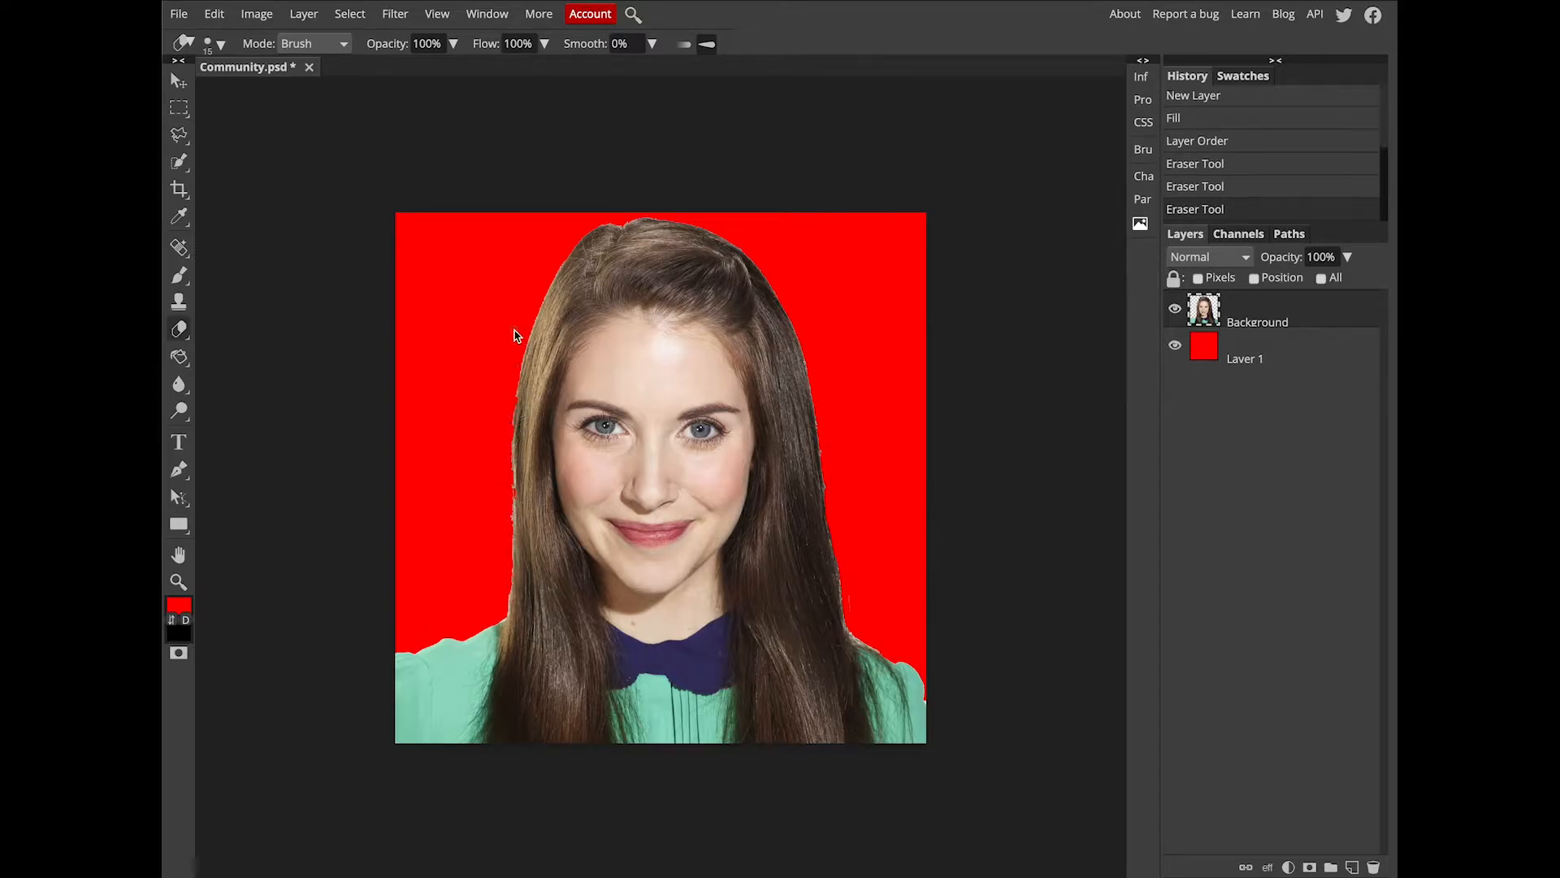
# Delete the red Layer 1 and export the cut-out portrait as a PNG.
pyautogui.click(1258, 354)
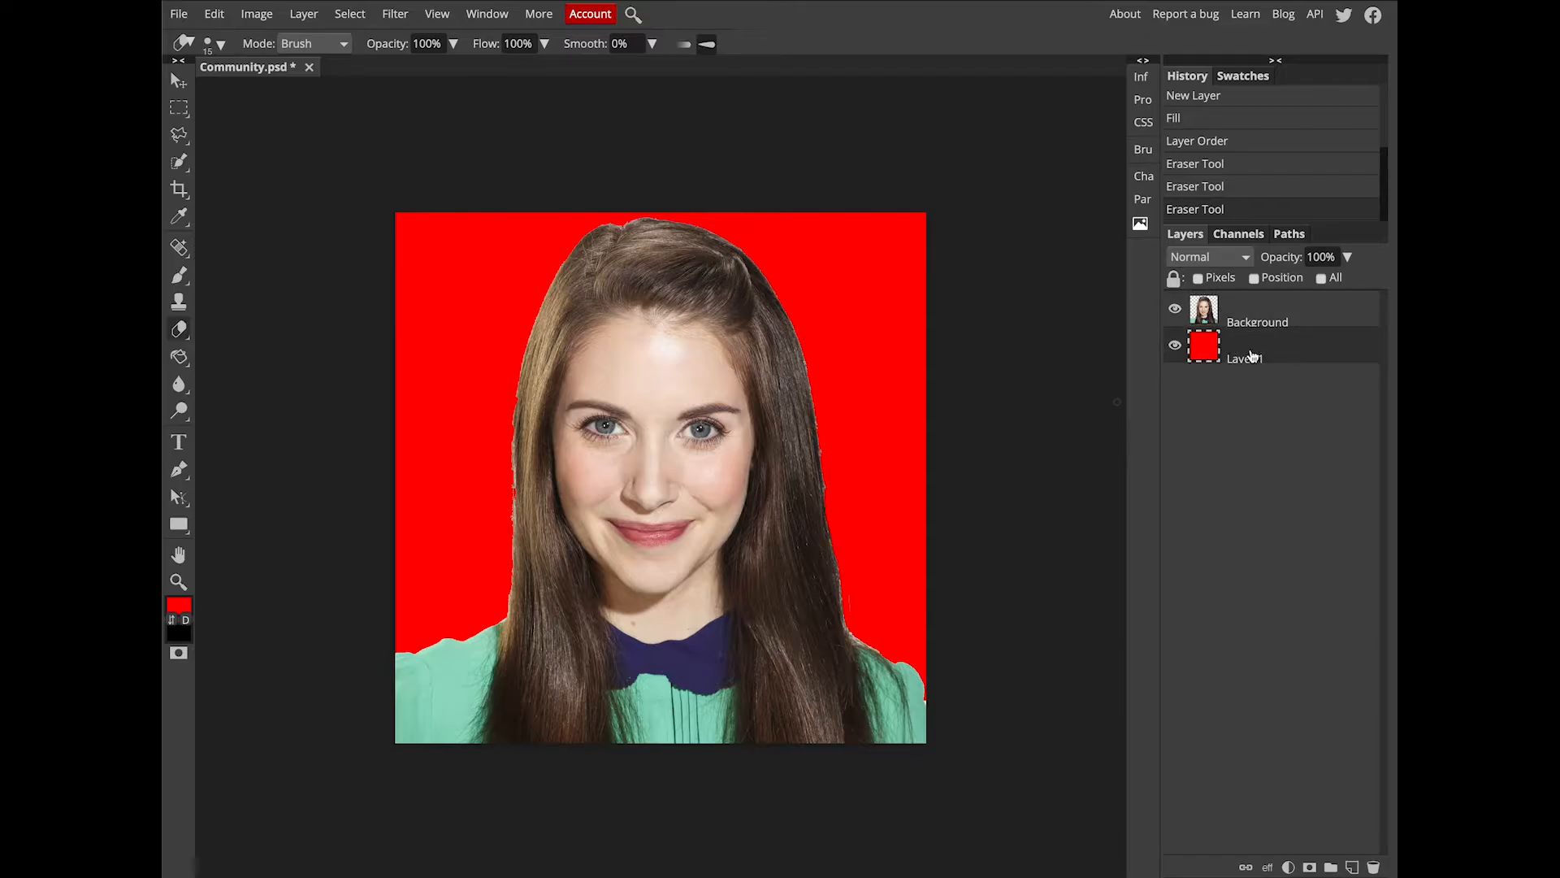
pyautogui.moveTo(1252, 356); pyautogui.dragTo(1373, 867)
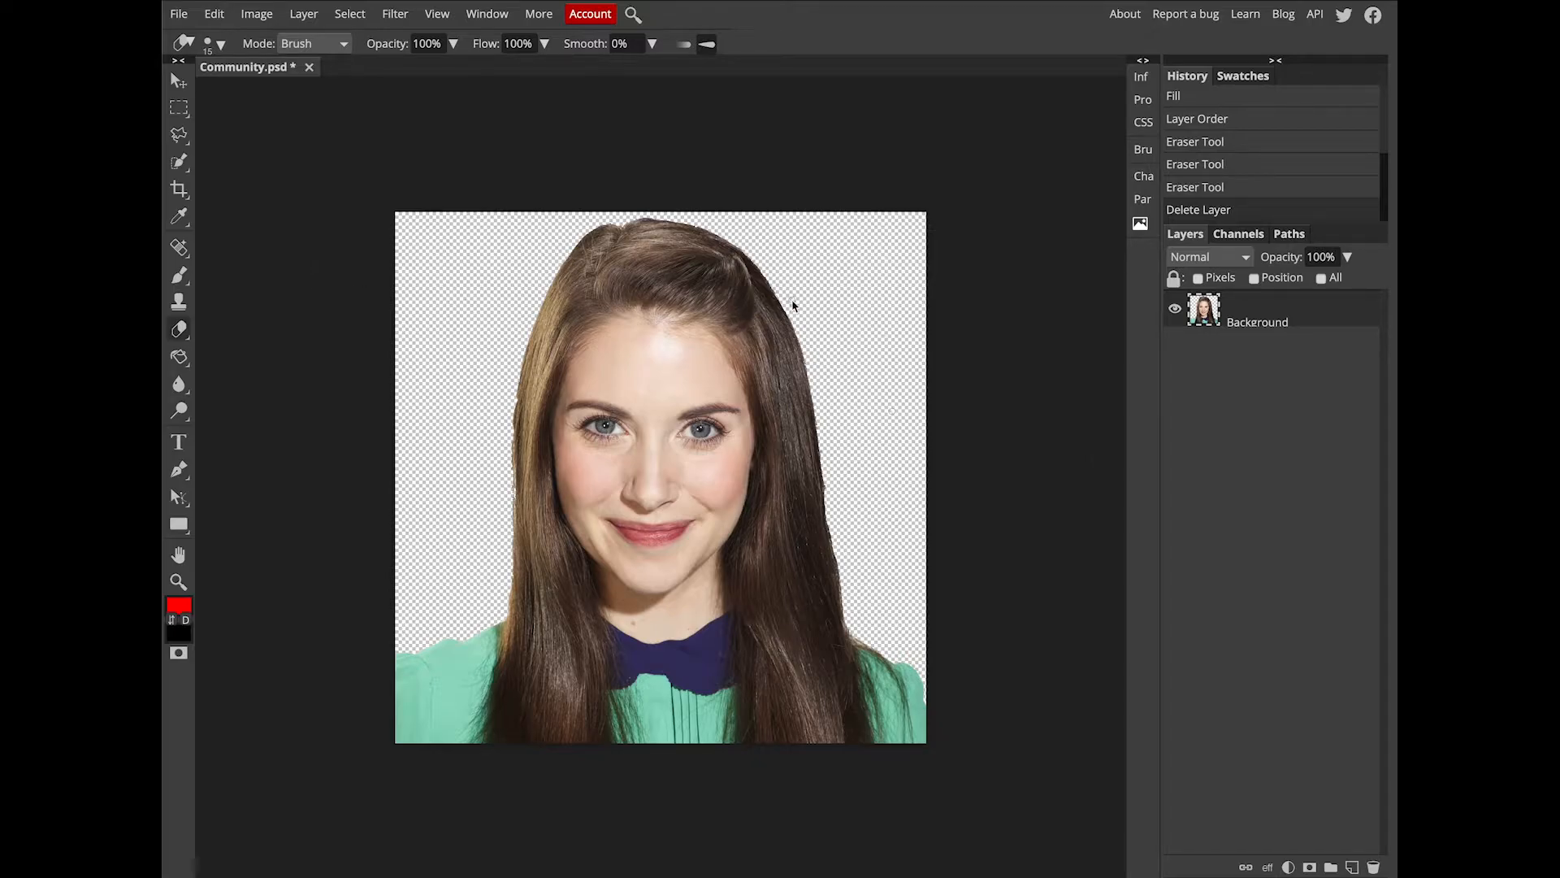
pyautogui.click(180, 15)
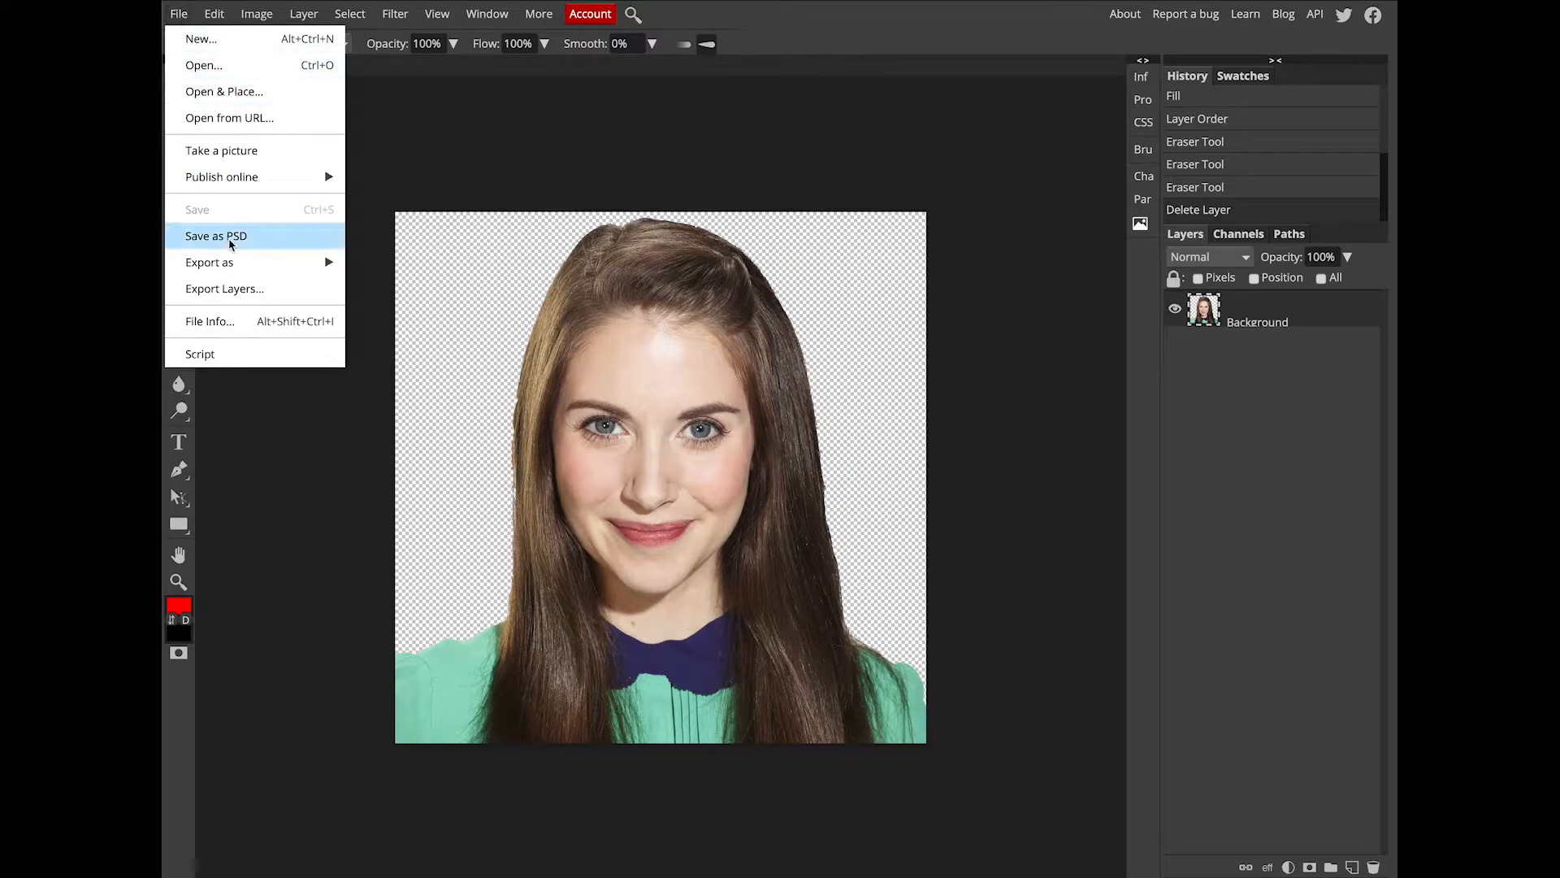
pyautogui.moveTo(228, 274)
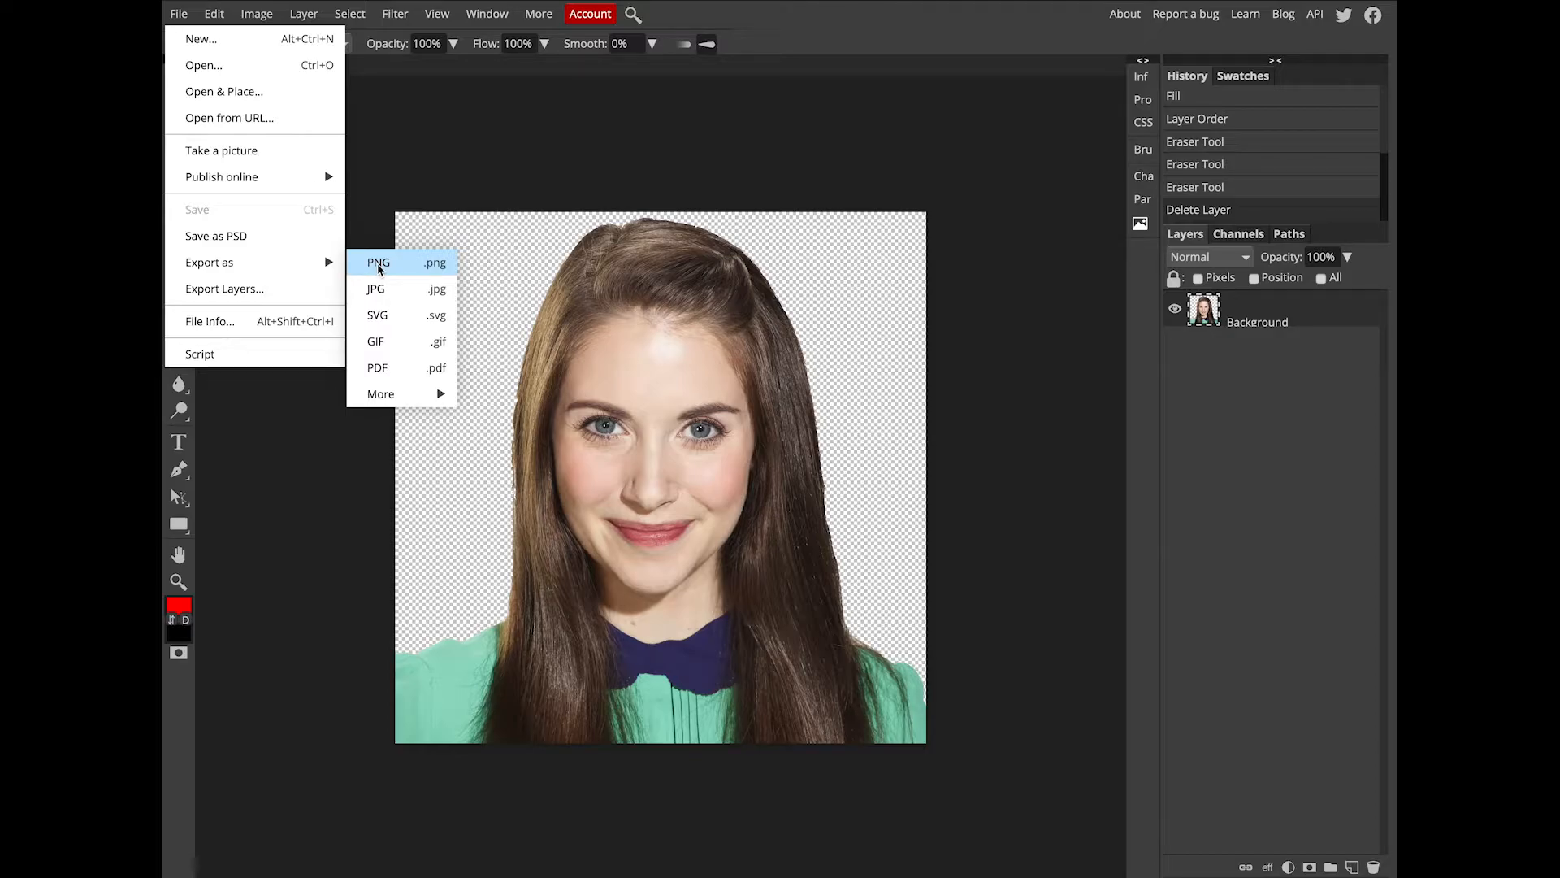
pyautogui.click(435, 273)
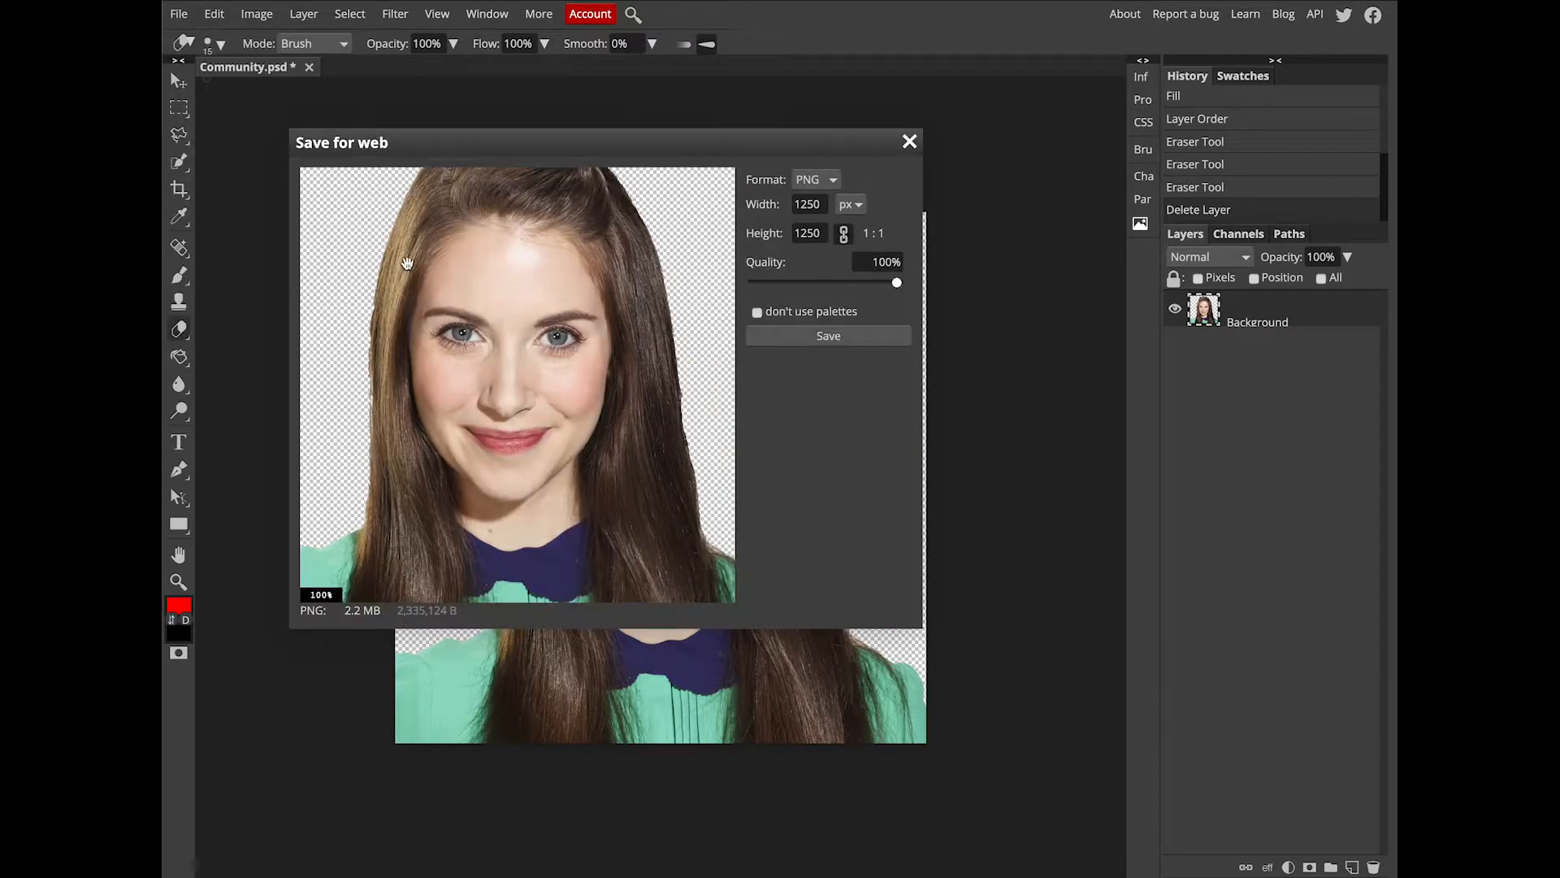
pyautogui.click(825, 343)
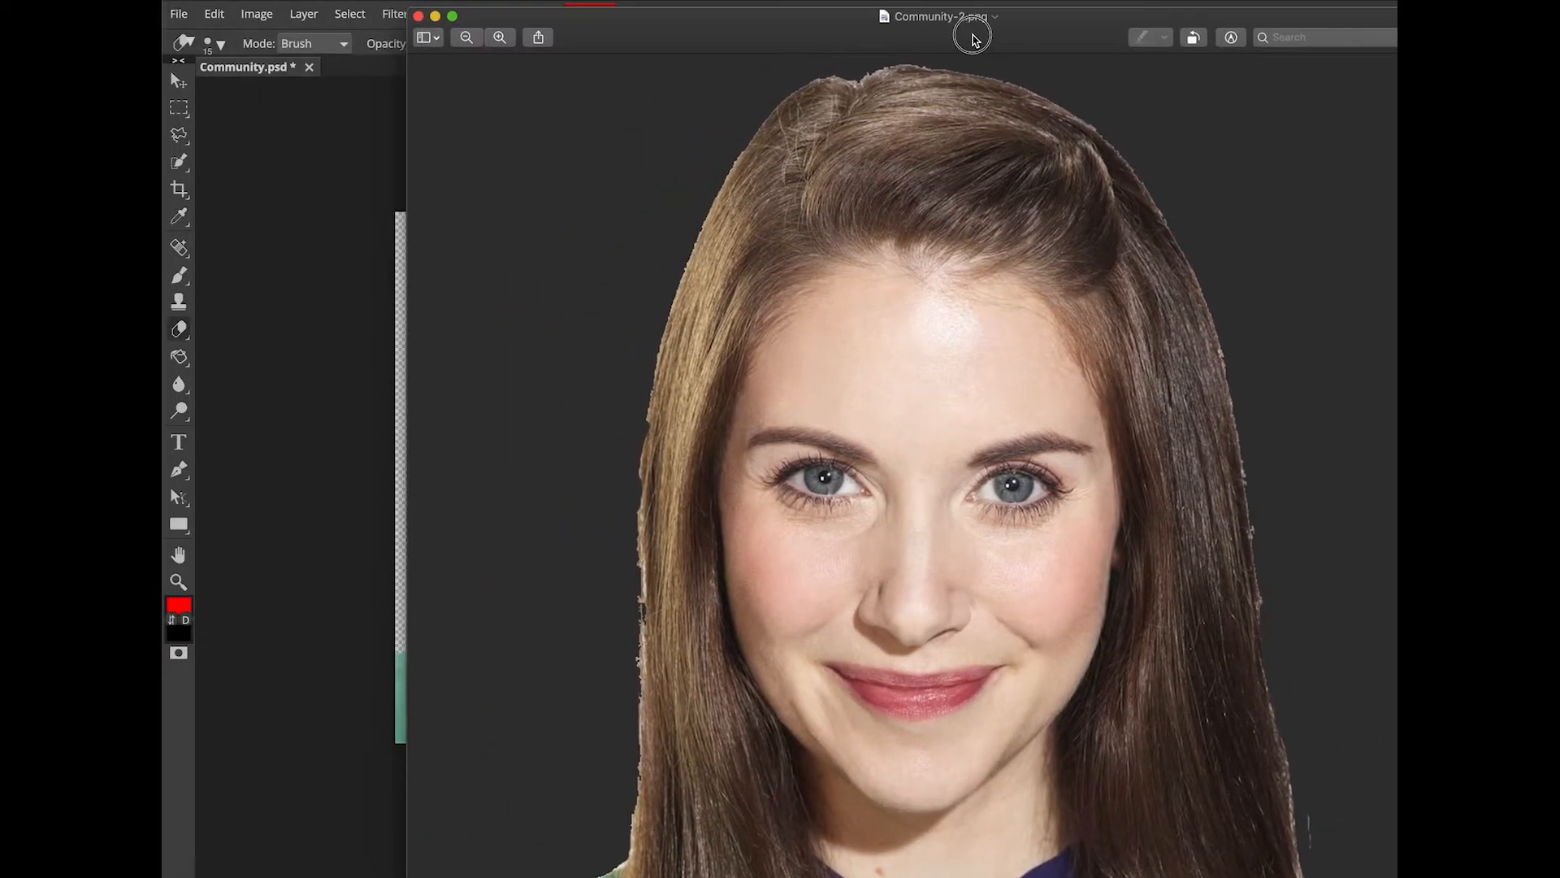
# Inspect the cut-out edges and transparency of the exported Community-2.png, and close the preview windows.
pyautogui.moveTo(973, 35); pyautogui.dragTo(969, 34)
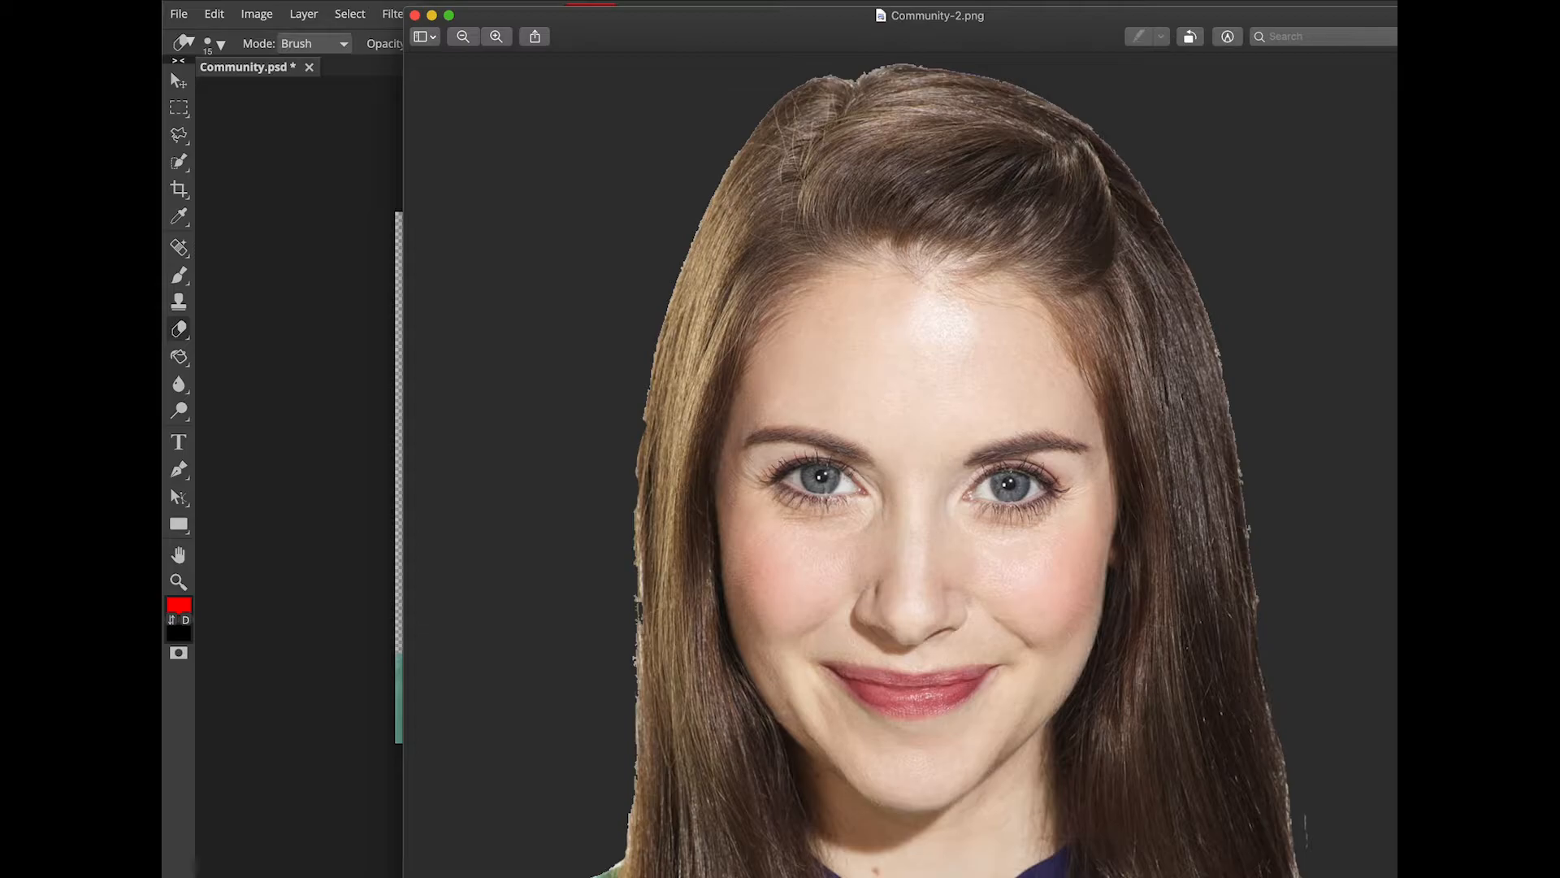
pyautogui.moveTo(1458, 8); pyautogui.dragTo(1172, 427)
pyautogui.moveTo(952, 437); pyautogui.dragTo(981, 138)
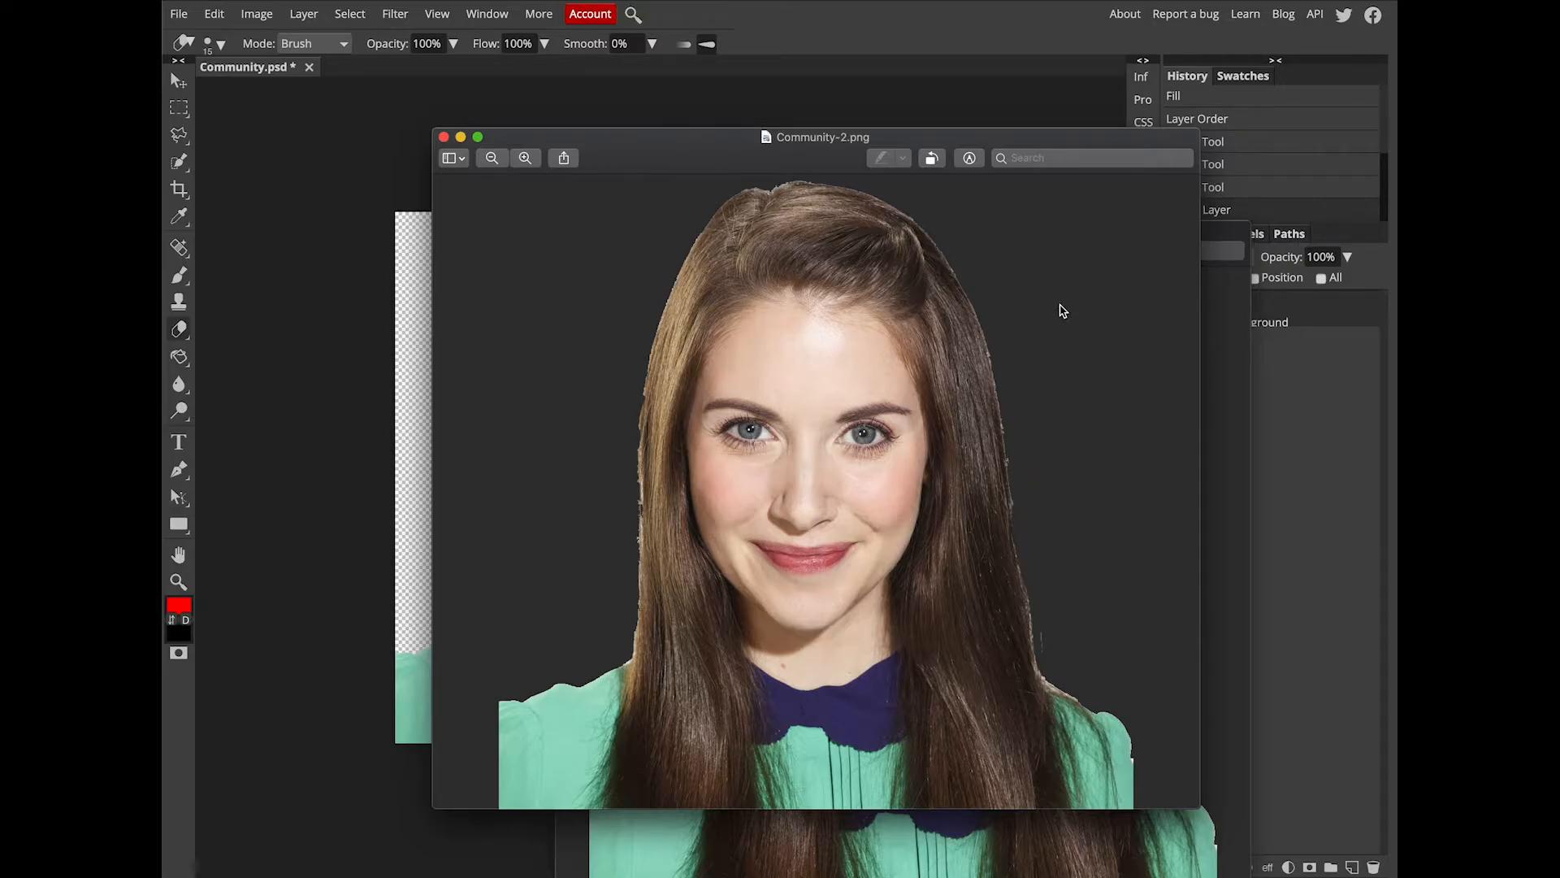
pyautogui.click(443, 136)
pyautogui.click(566, 231)
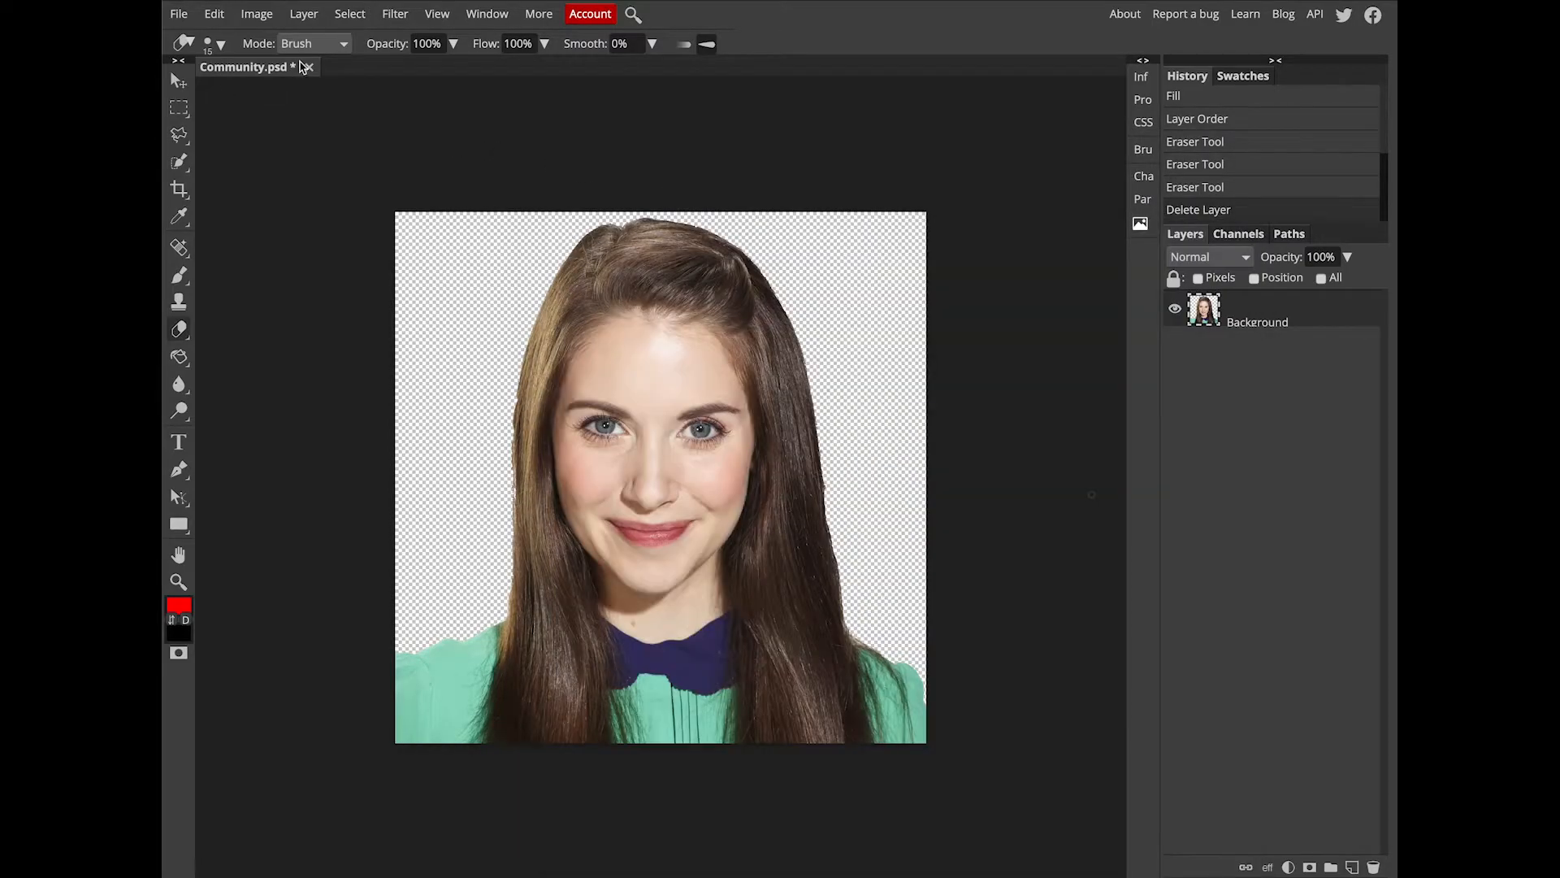
# Open the image file Practicing Transparent BG.jpg from the computer.
pyautogui.click(179, 16)
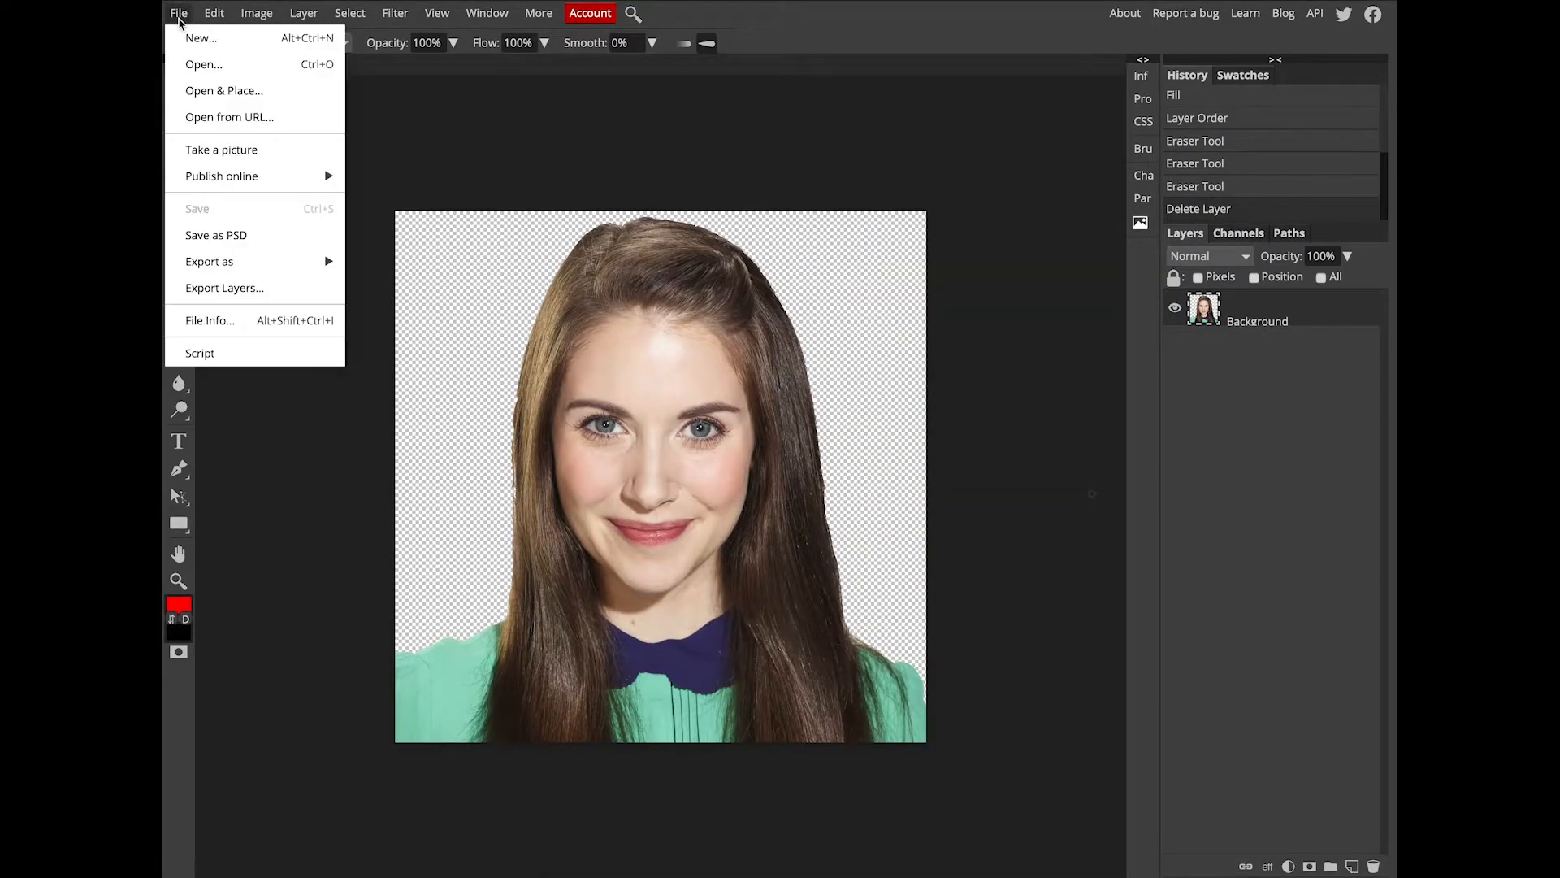
pyautogui.click(204, 65)
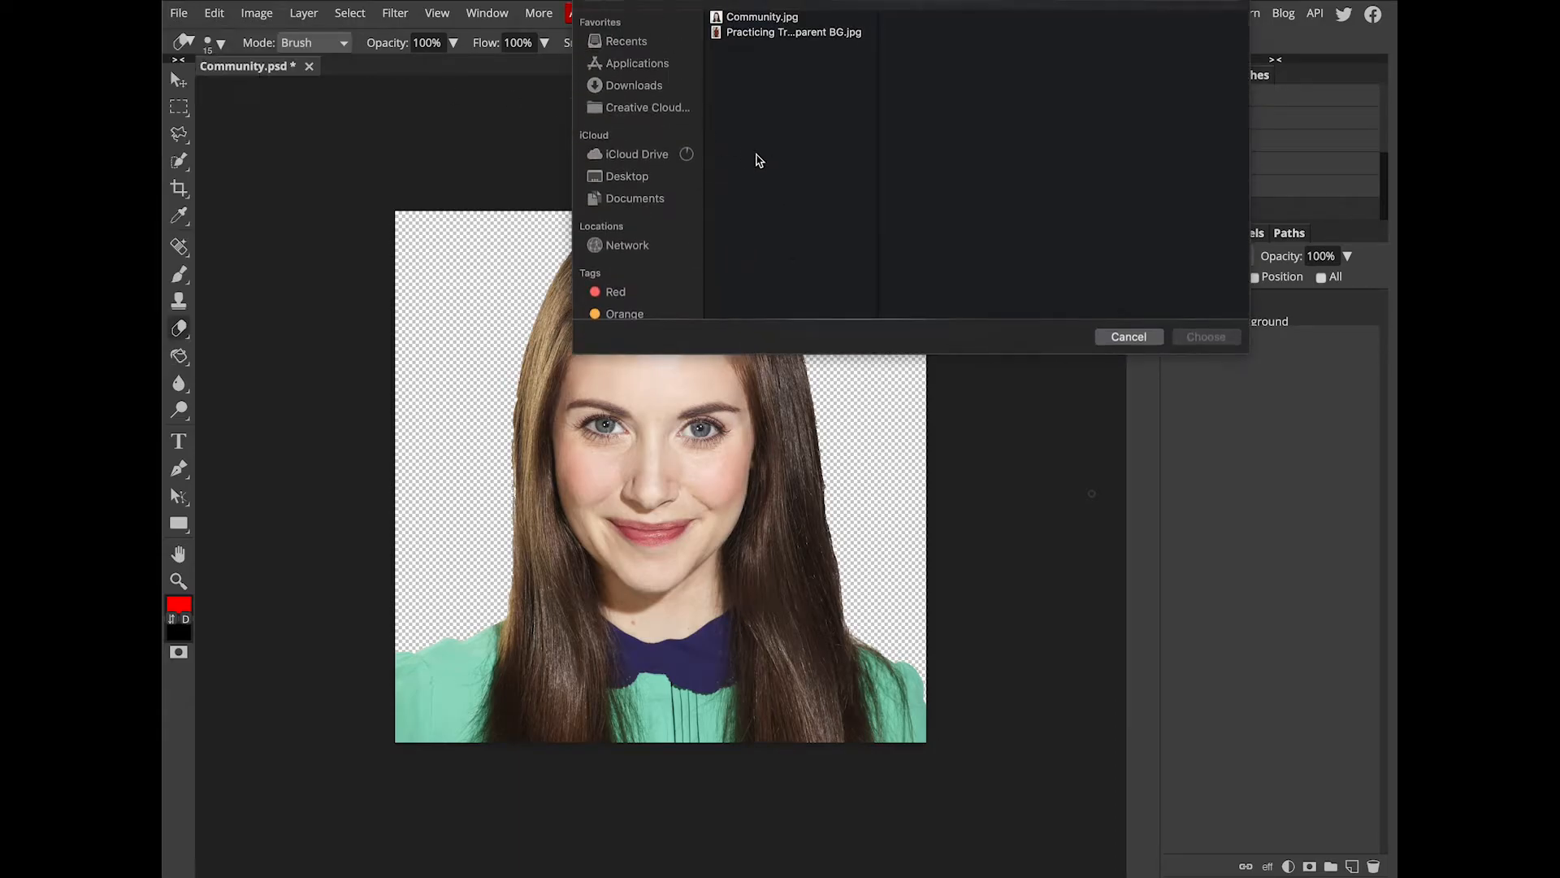
pyautogui.click(762, 35)
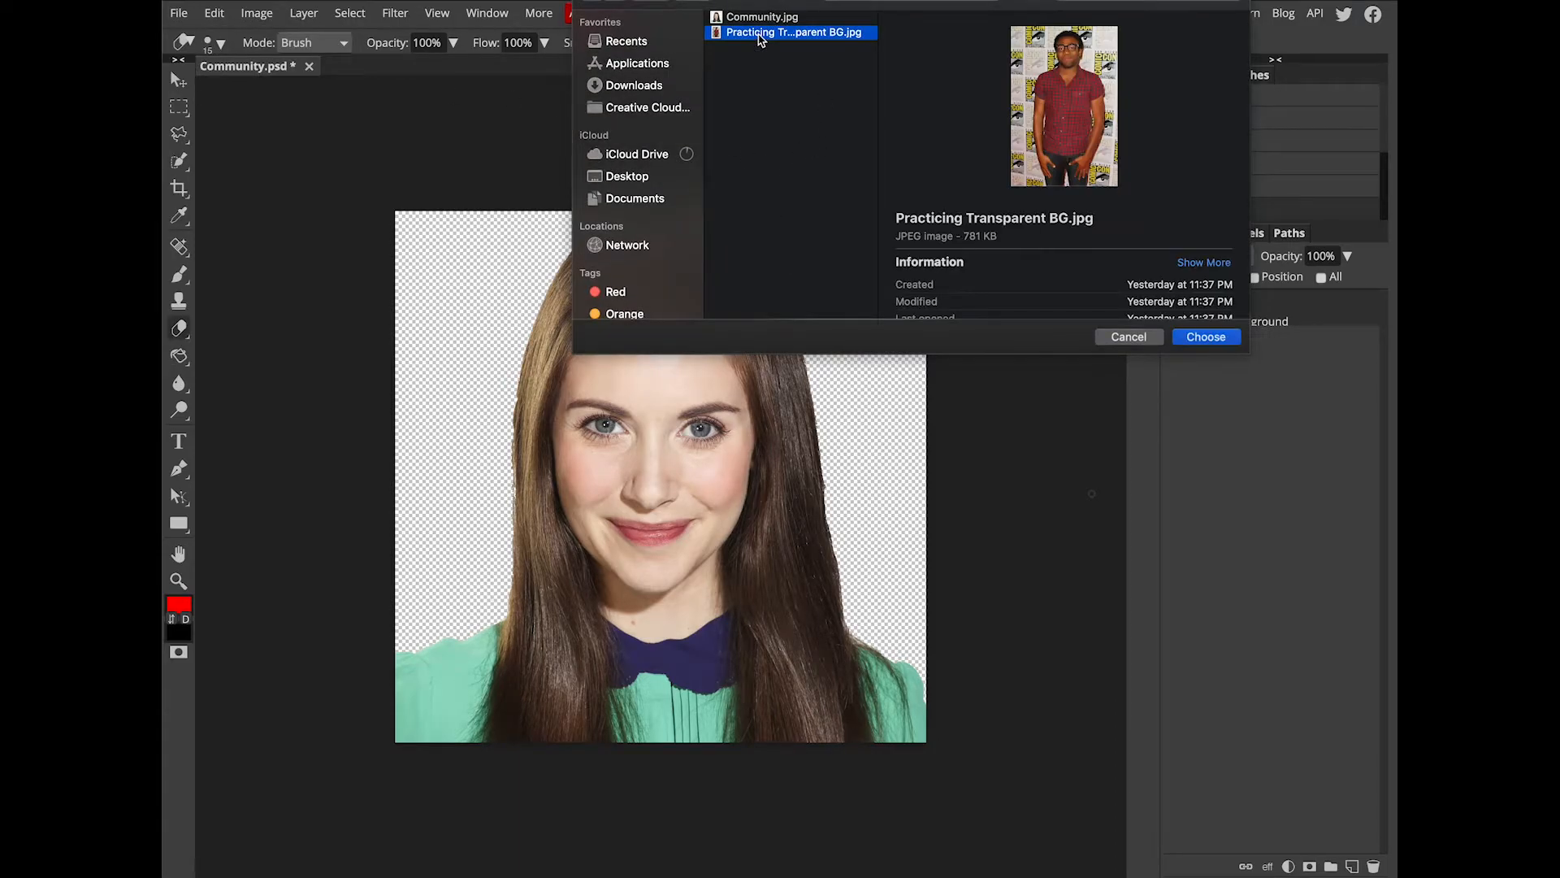
pyautogui.click(1203, 337)
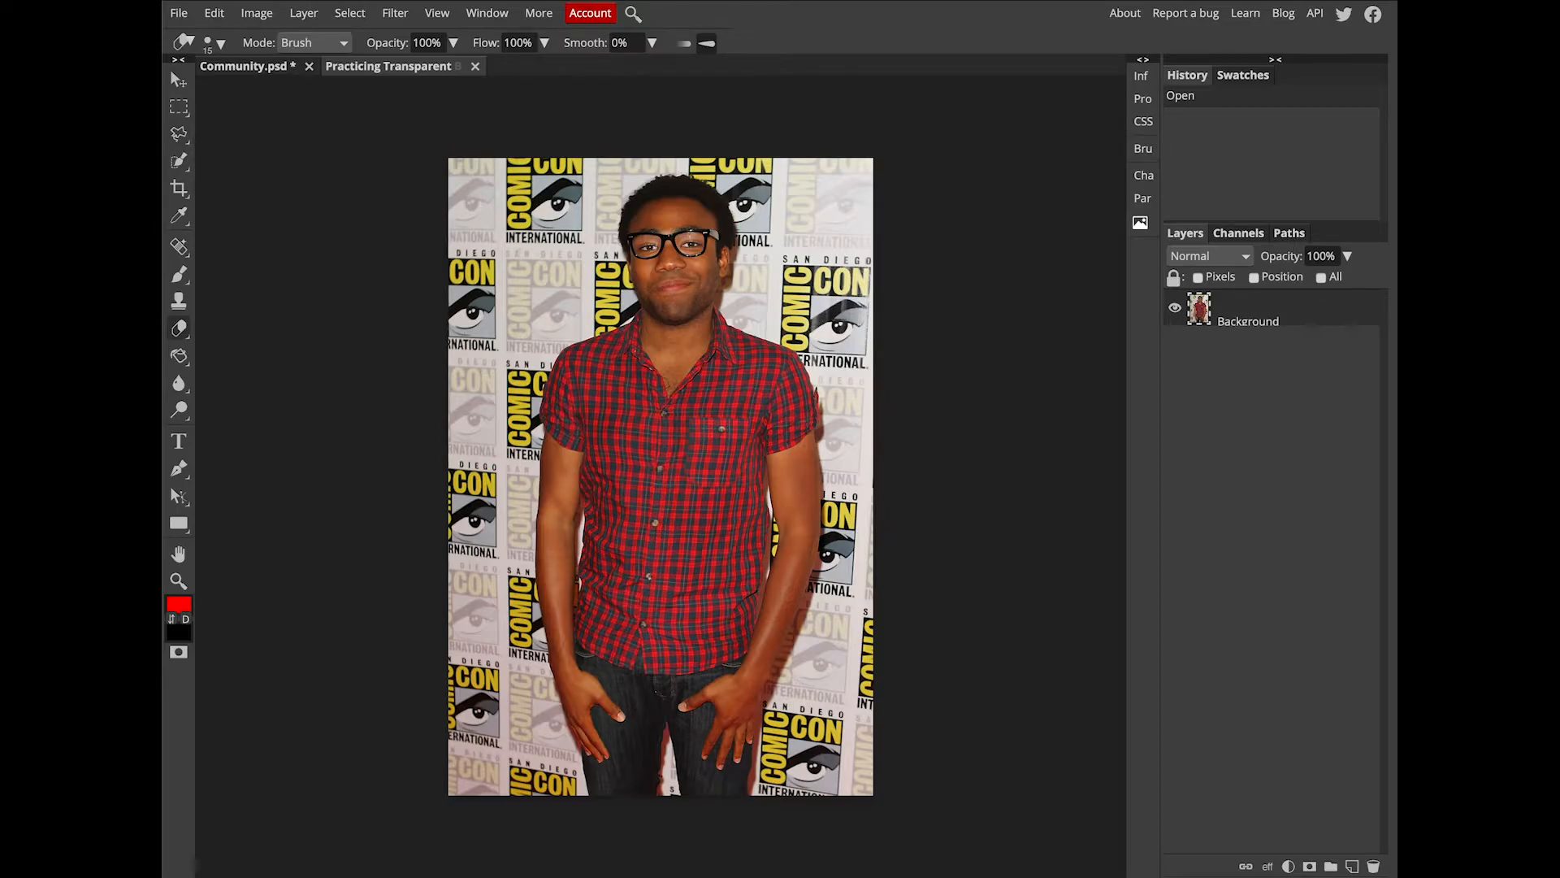
# Crop the photo to the man's upper body, trimming off the area below the waist and a strip of the left background.
pyautogui.click(179, 188)
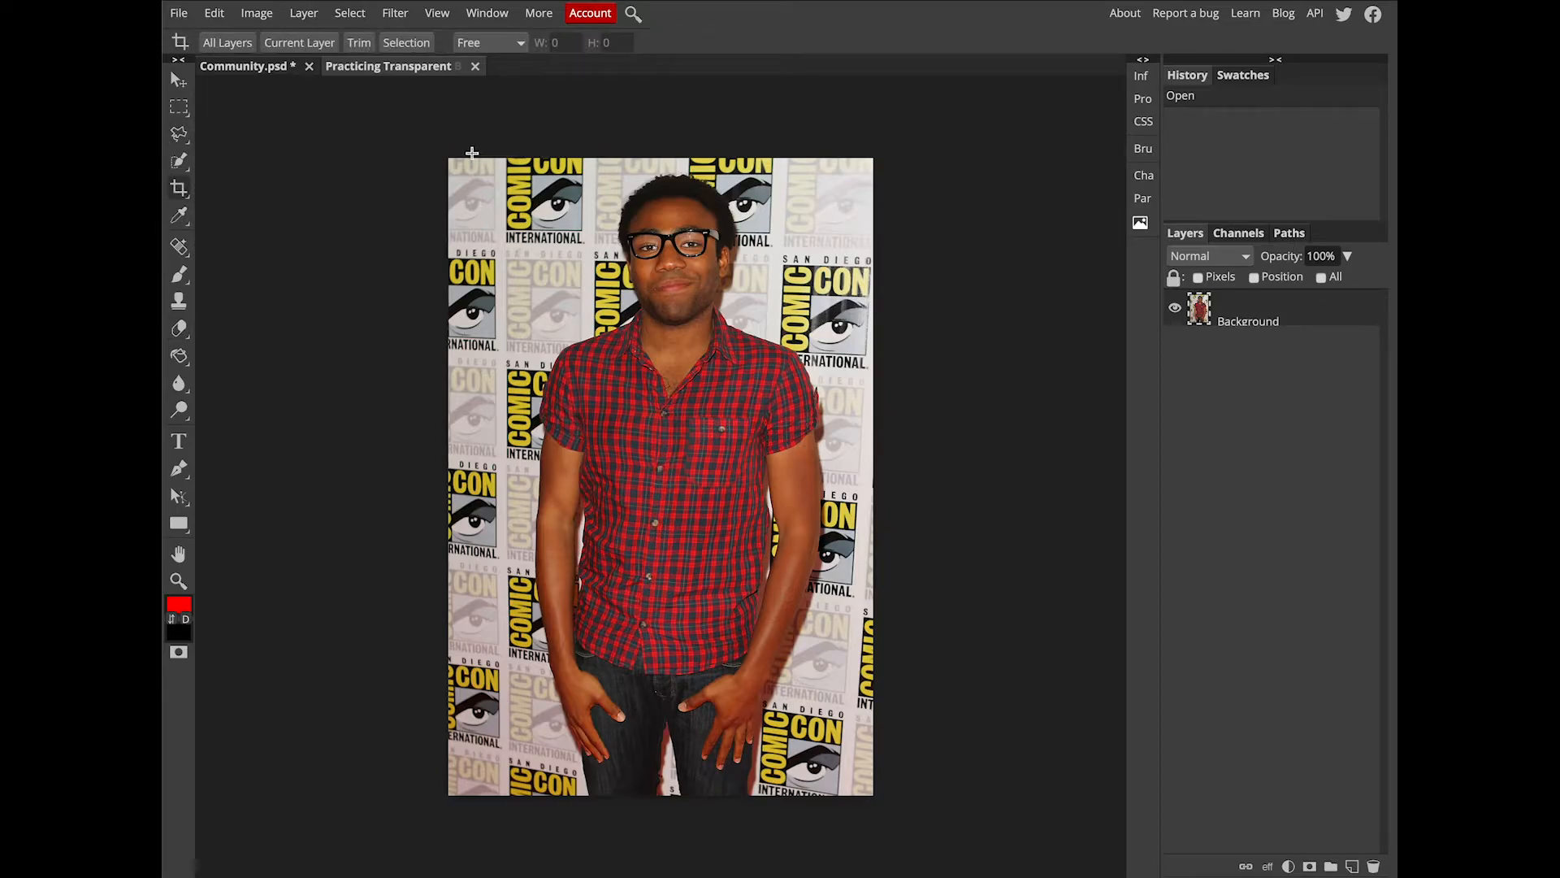
pyautogui.moveTo(446, 154); pyautogui.dragTo(873, 563)
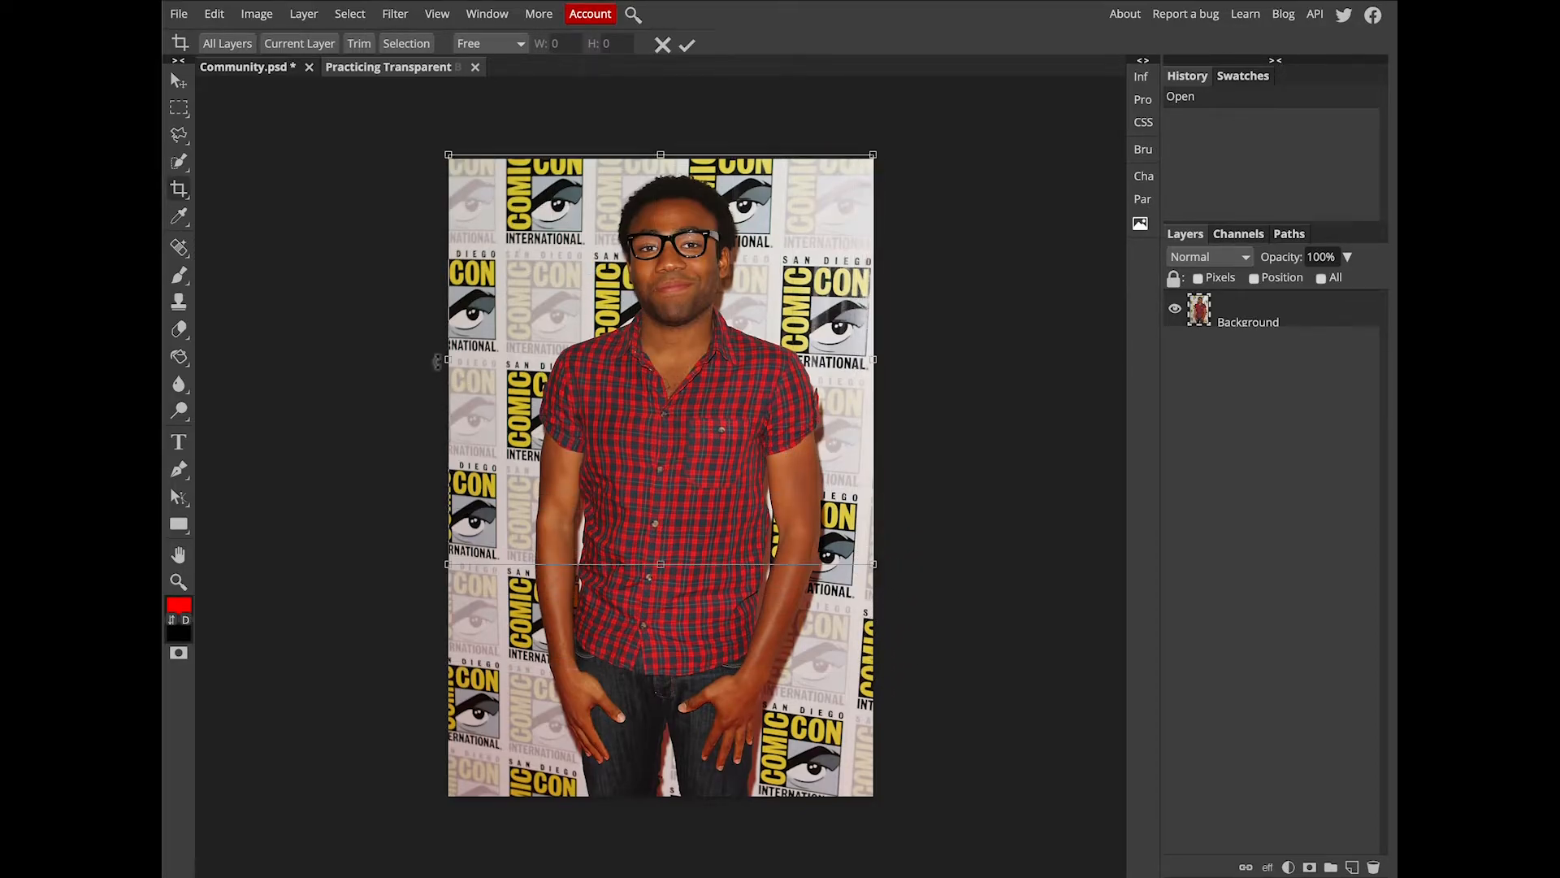
pyautogui.moveTo(443, 360); pyautogui.dragTo(485, 365)
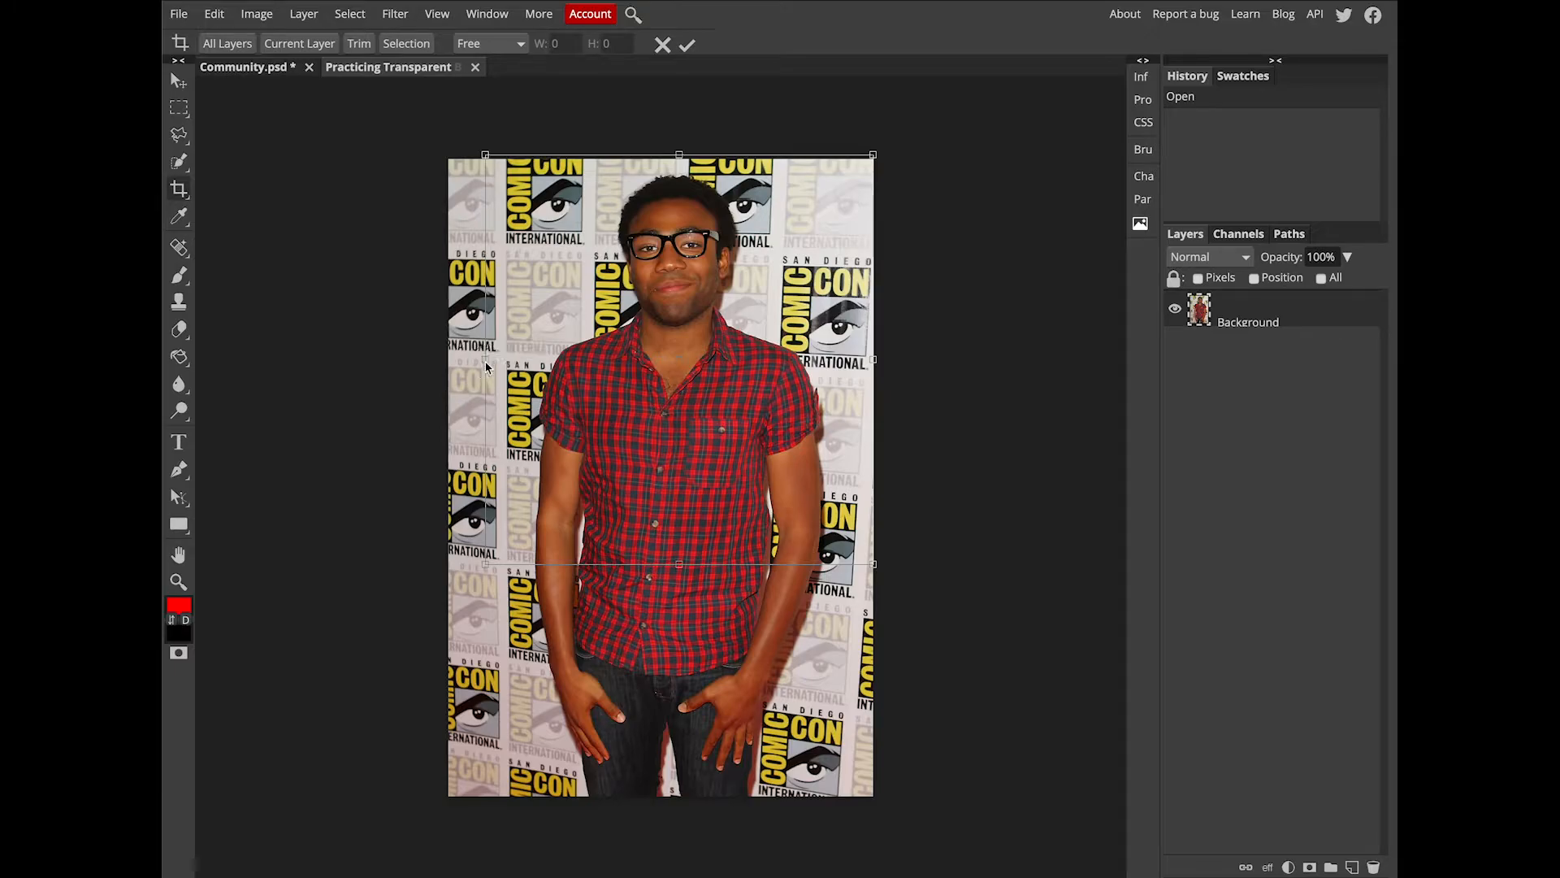
pyautogui.press('Return')
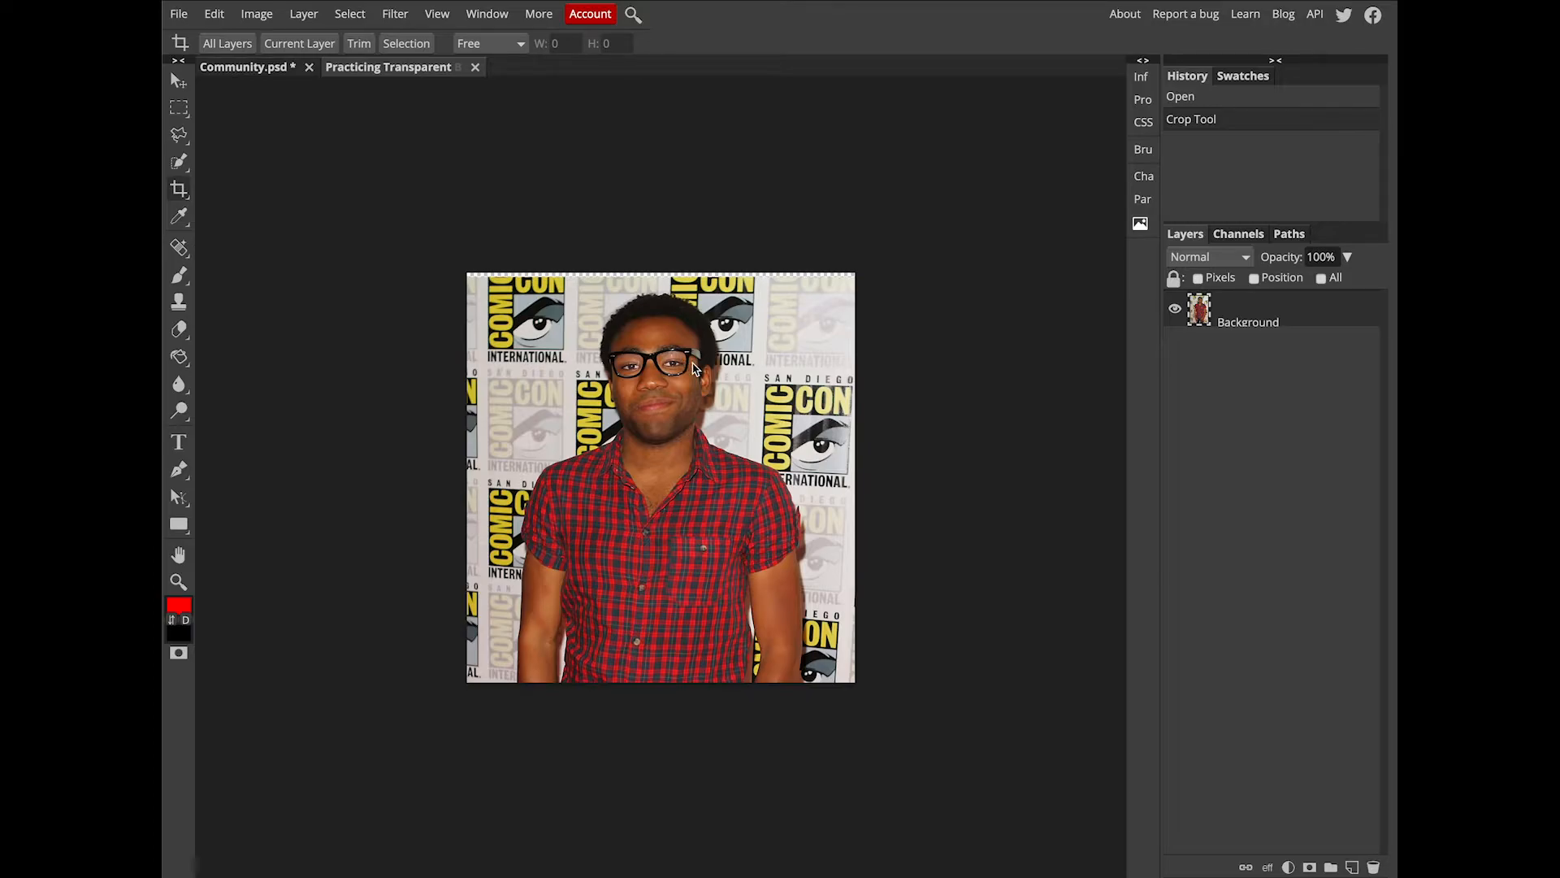
# Enlarge the view of the cropped portrait and switch to the Polygonal Lasso Select tool.
pyautogui.hotkey('ctrl', '+')
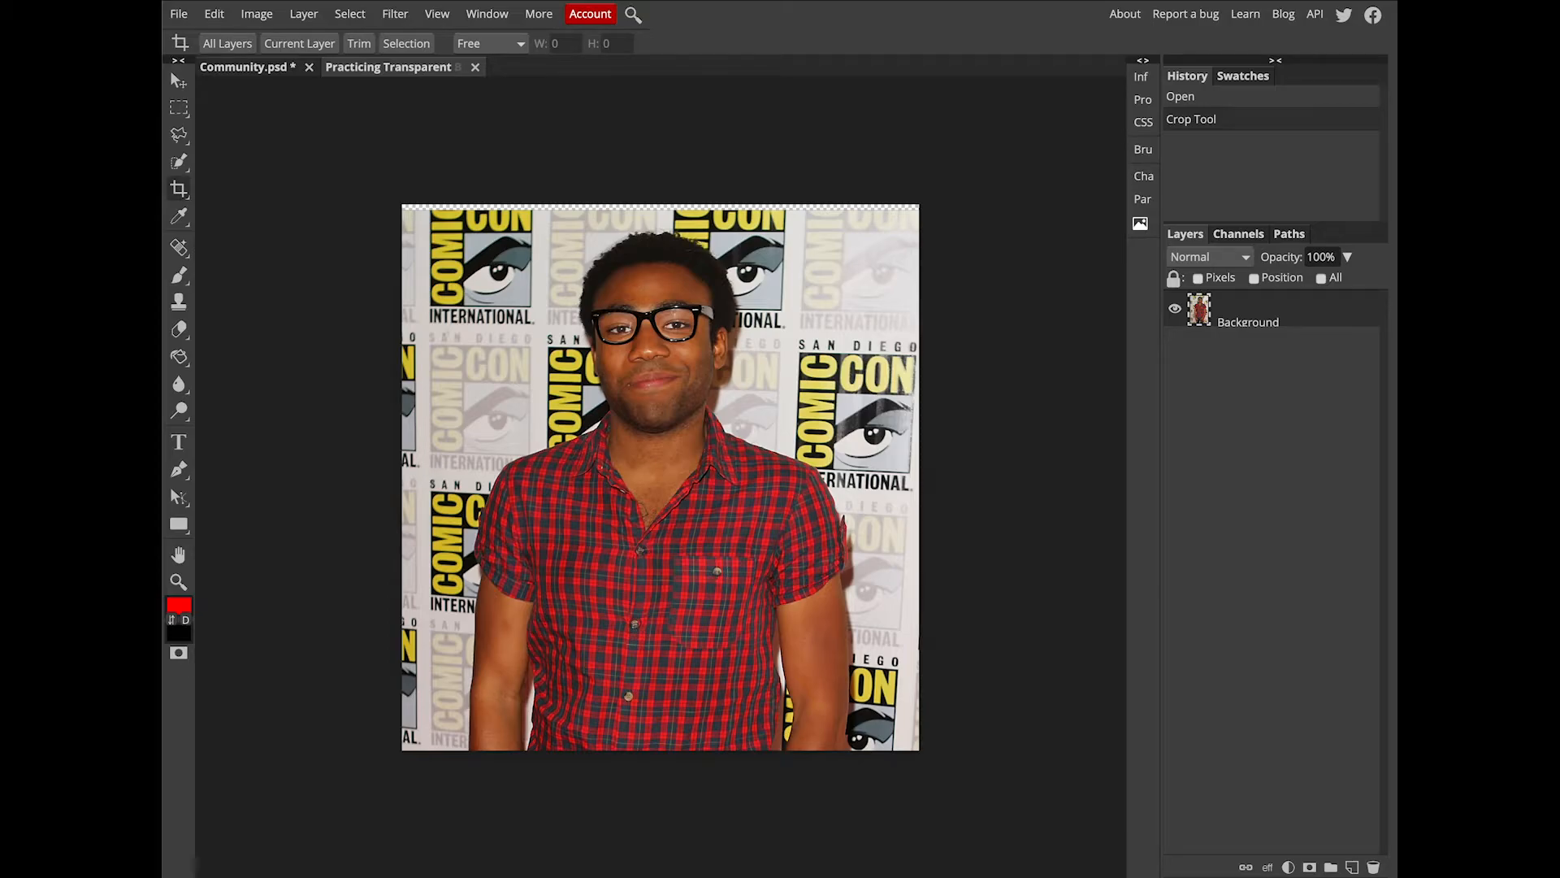
pyautogui.hotkey('ctrl', '+')
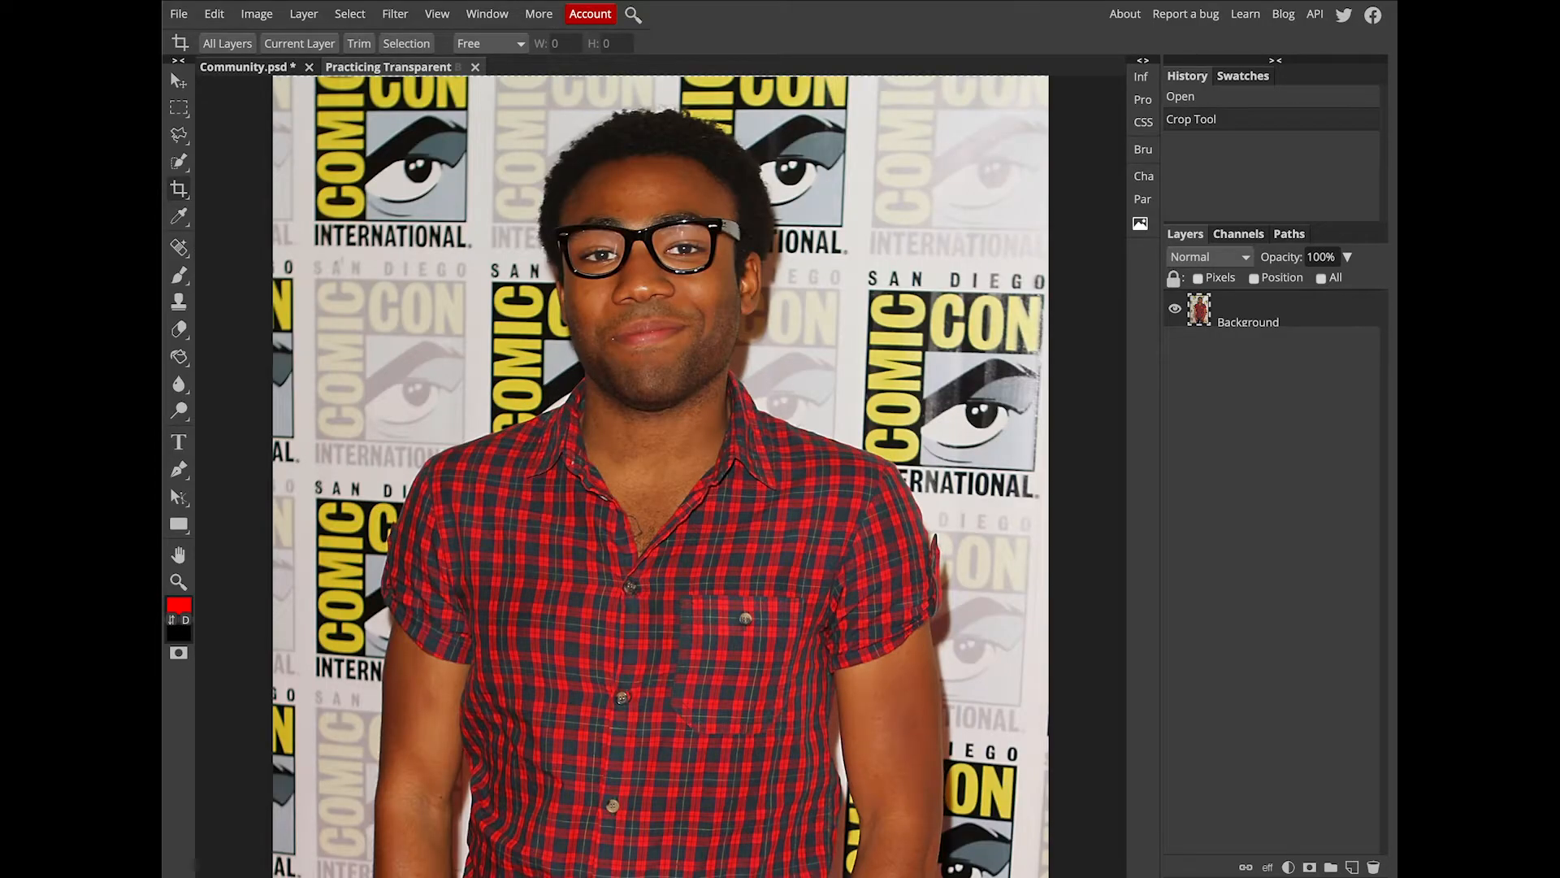
pyautogui.scroll(-2, 660, 411)
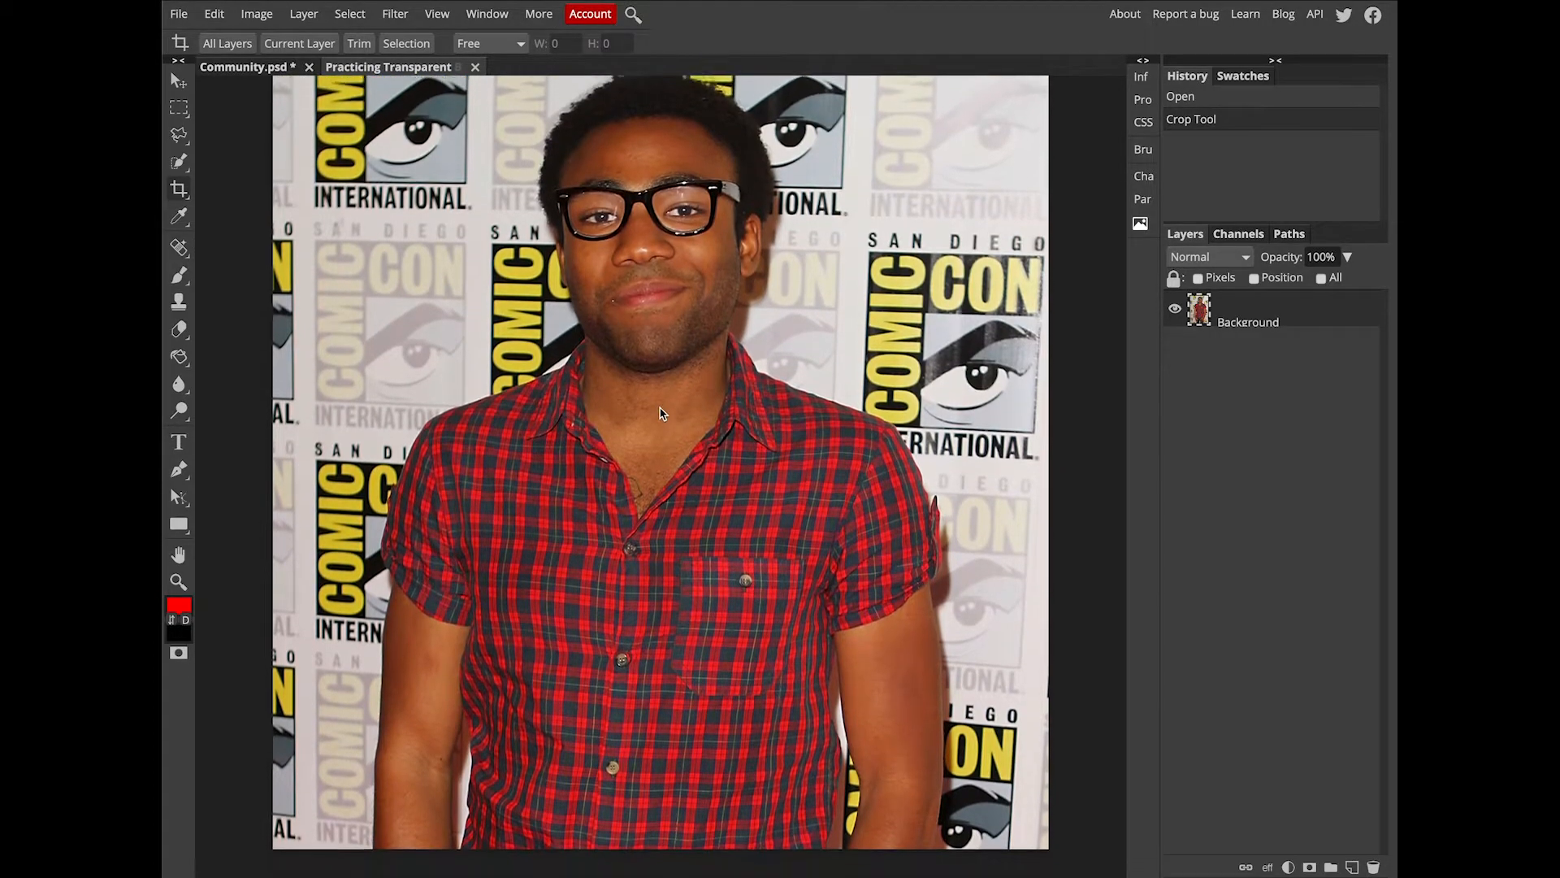
pyautogui.scroll(1, 661, 412)
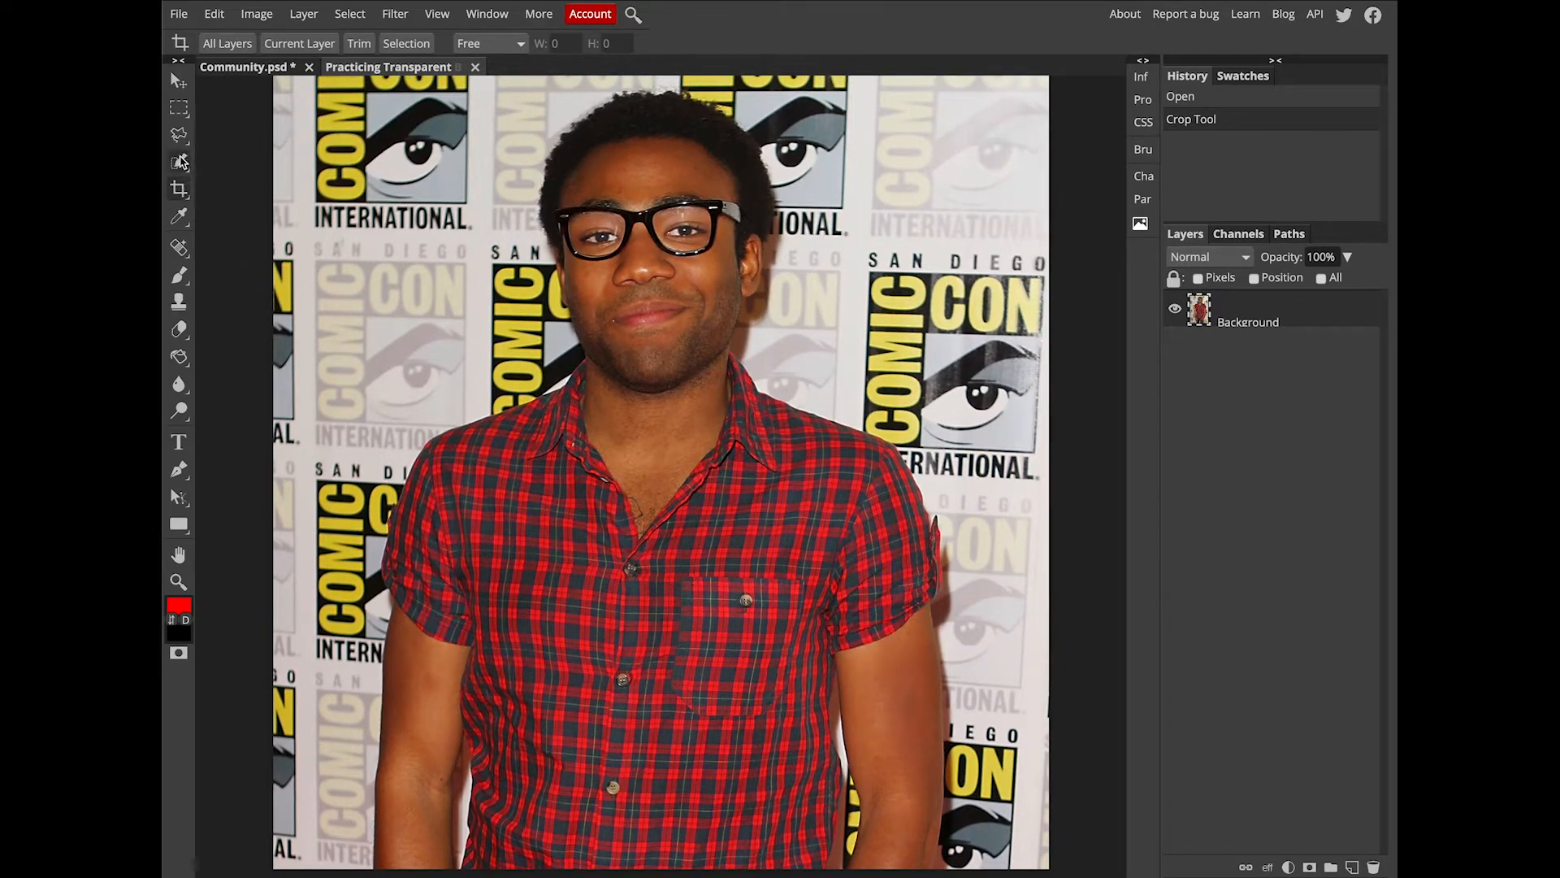
pyautogui.click(178, 82)
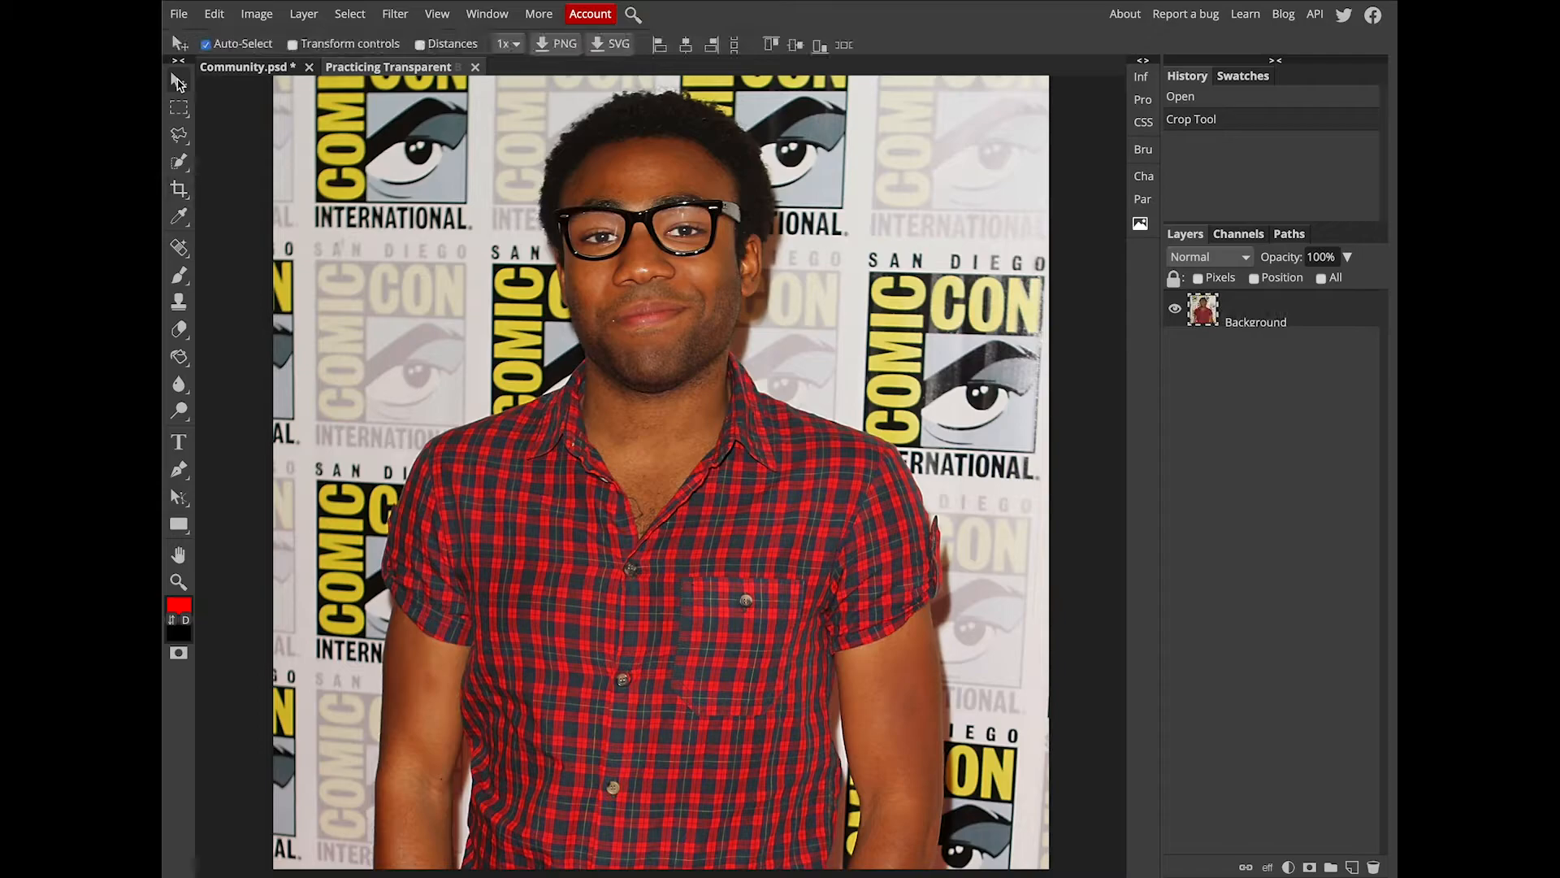
pyautogui.rightClick(180, 135)
pyautogui.click(257, 136)
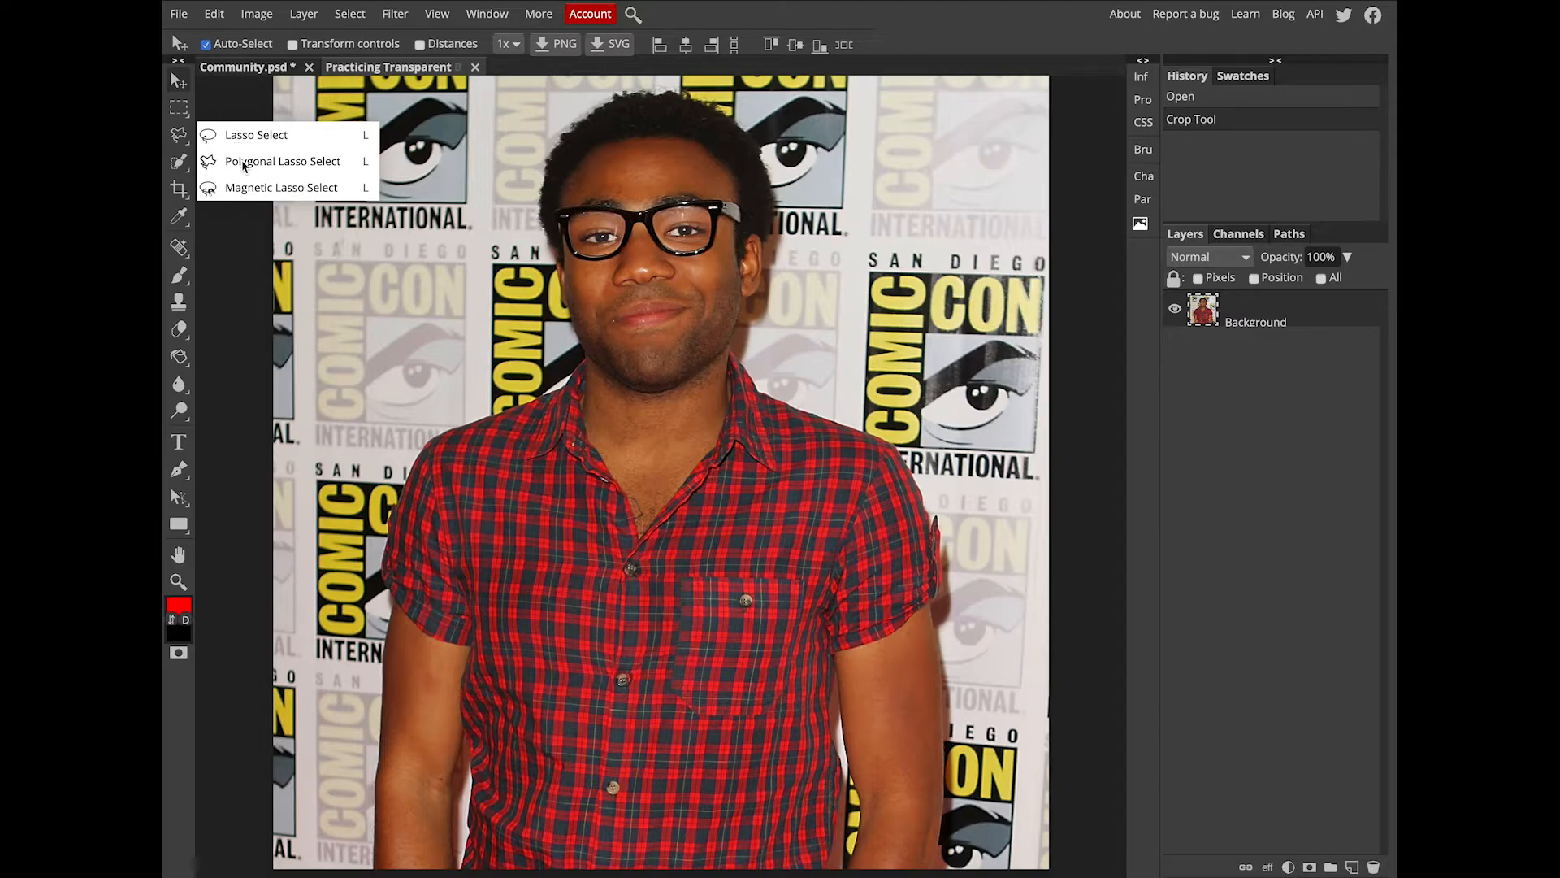
pyautogui.click(244, 165)
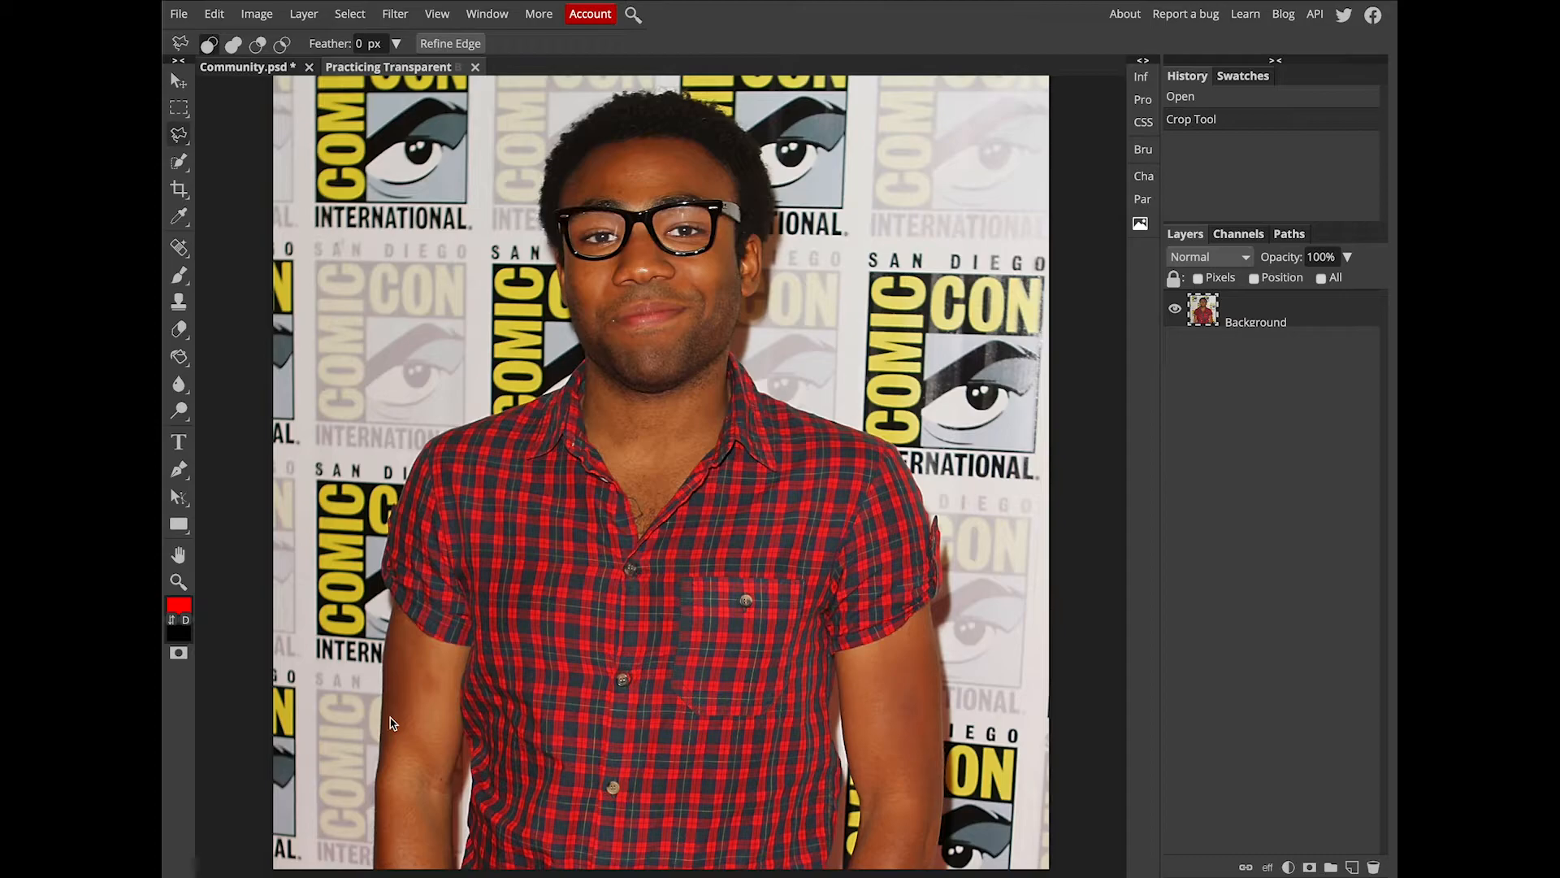
# Start a polygonal lasso outline along the outer edge of the bare arm on the photo's left side, working upward.
pyautogui.hotkey('ctrl', '+')
pyautogui.scroll(3, 426, 689)
pyautogui.scroll(-10, 428, 693)
pyautogui.scroll(1, 426, 696)
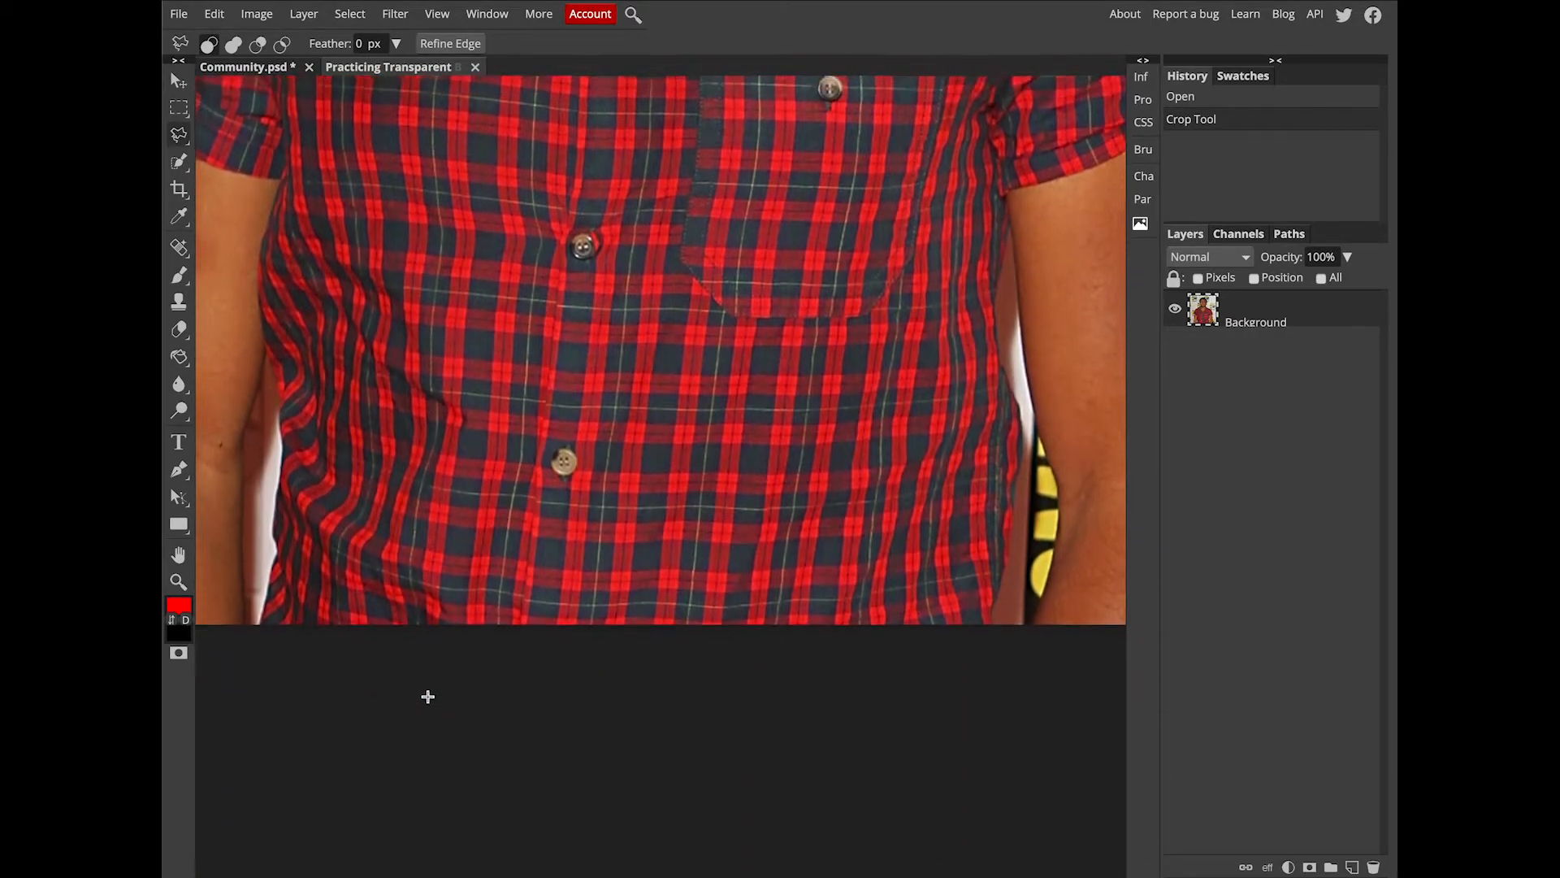
pyautogui.hscroll(-5, 453, 706)
pyautogui.hscroll(-1, 485, 708)
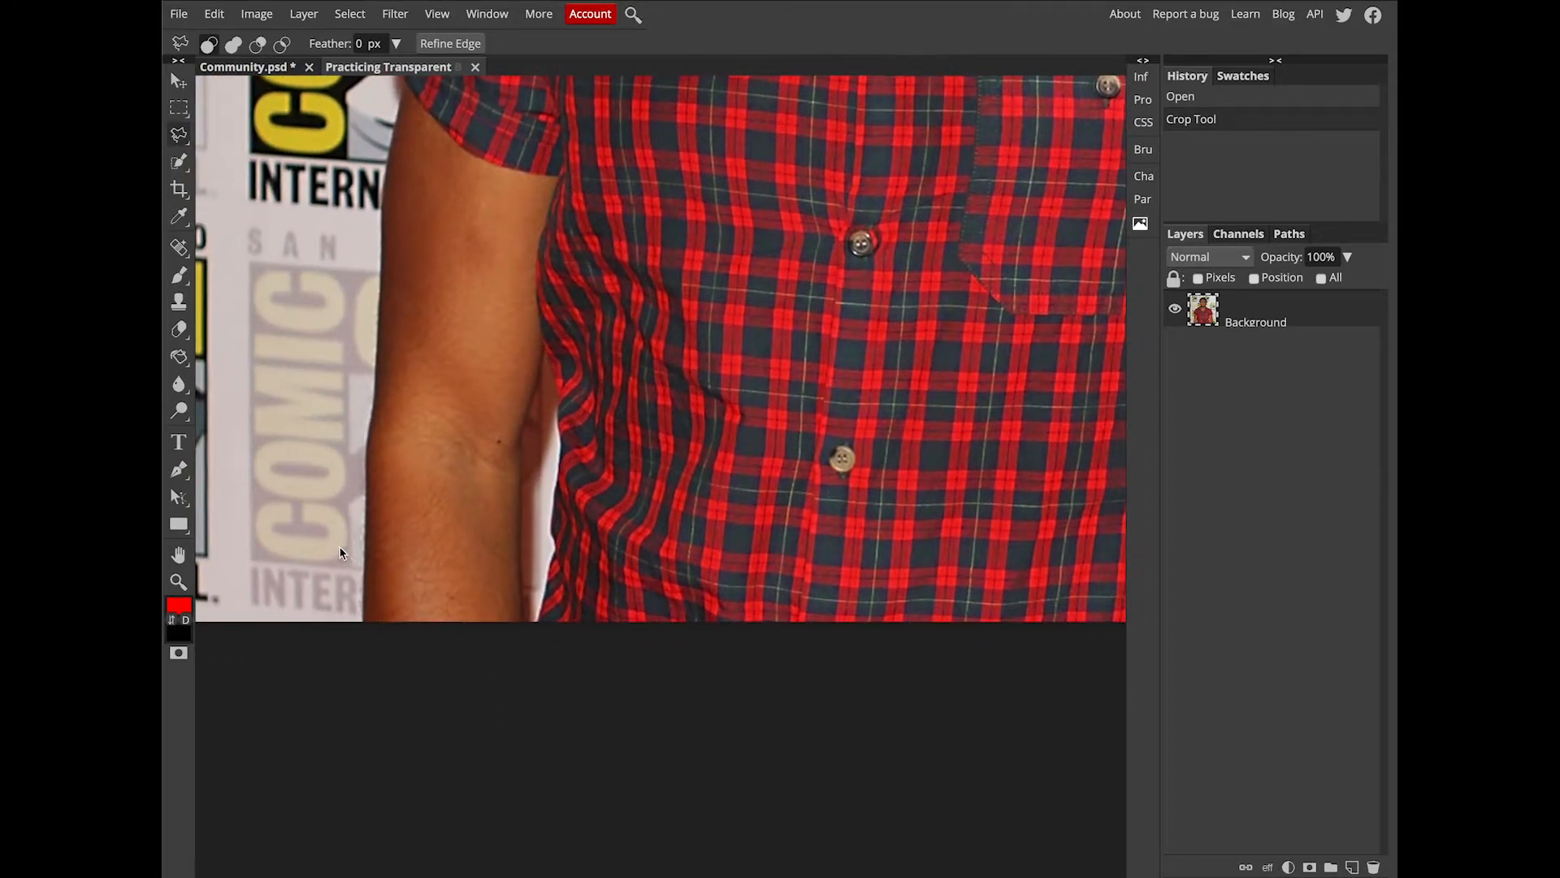
pyautogui.scroll(-1, 358, 590)
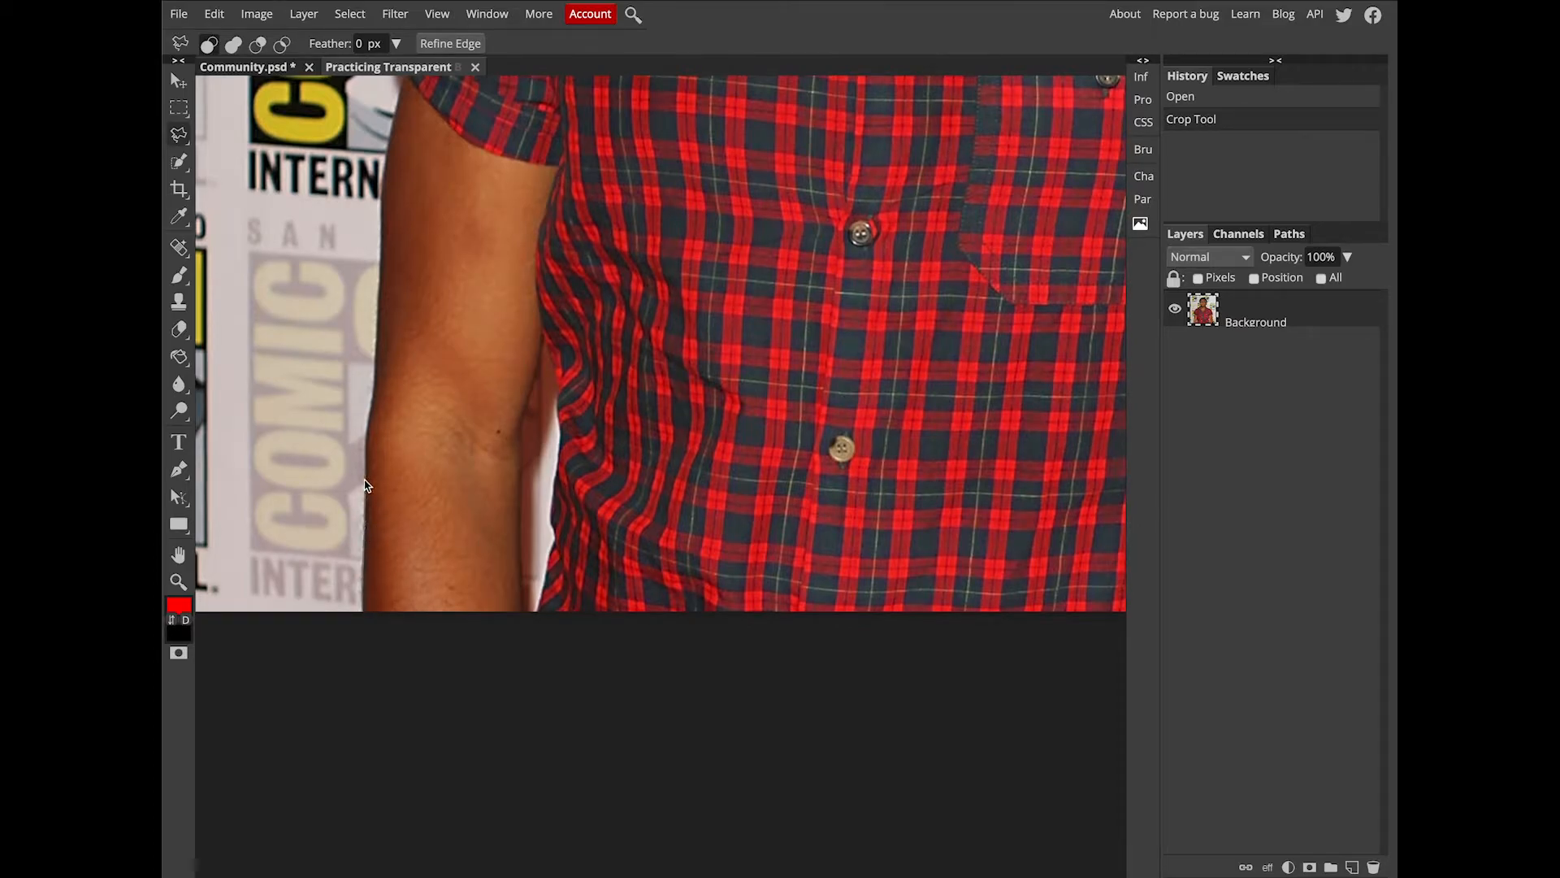
pyautogui.scroll(-1, 365, 445)
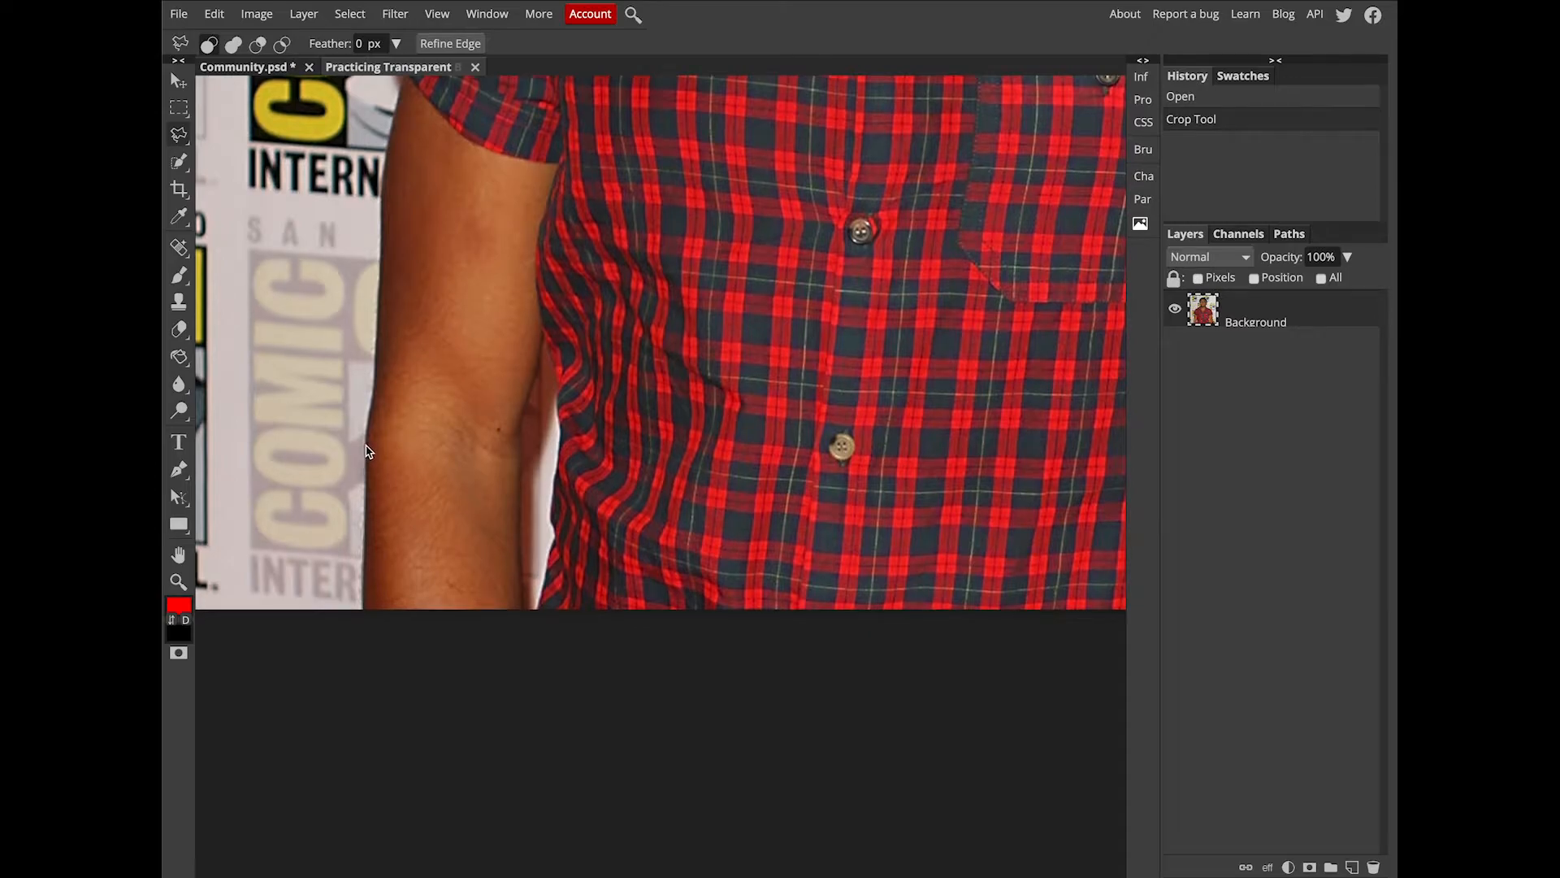
pyautogui.click(366, 445)
pyautogui.scroll(1, 369, 426)
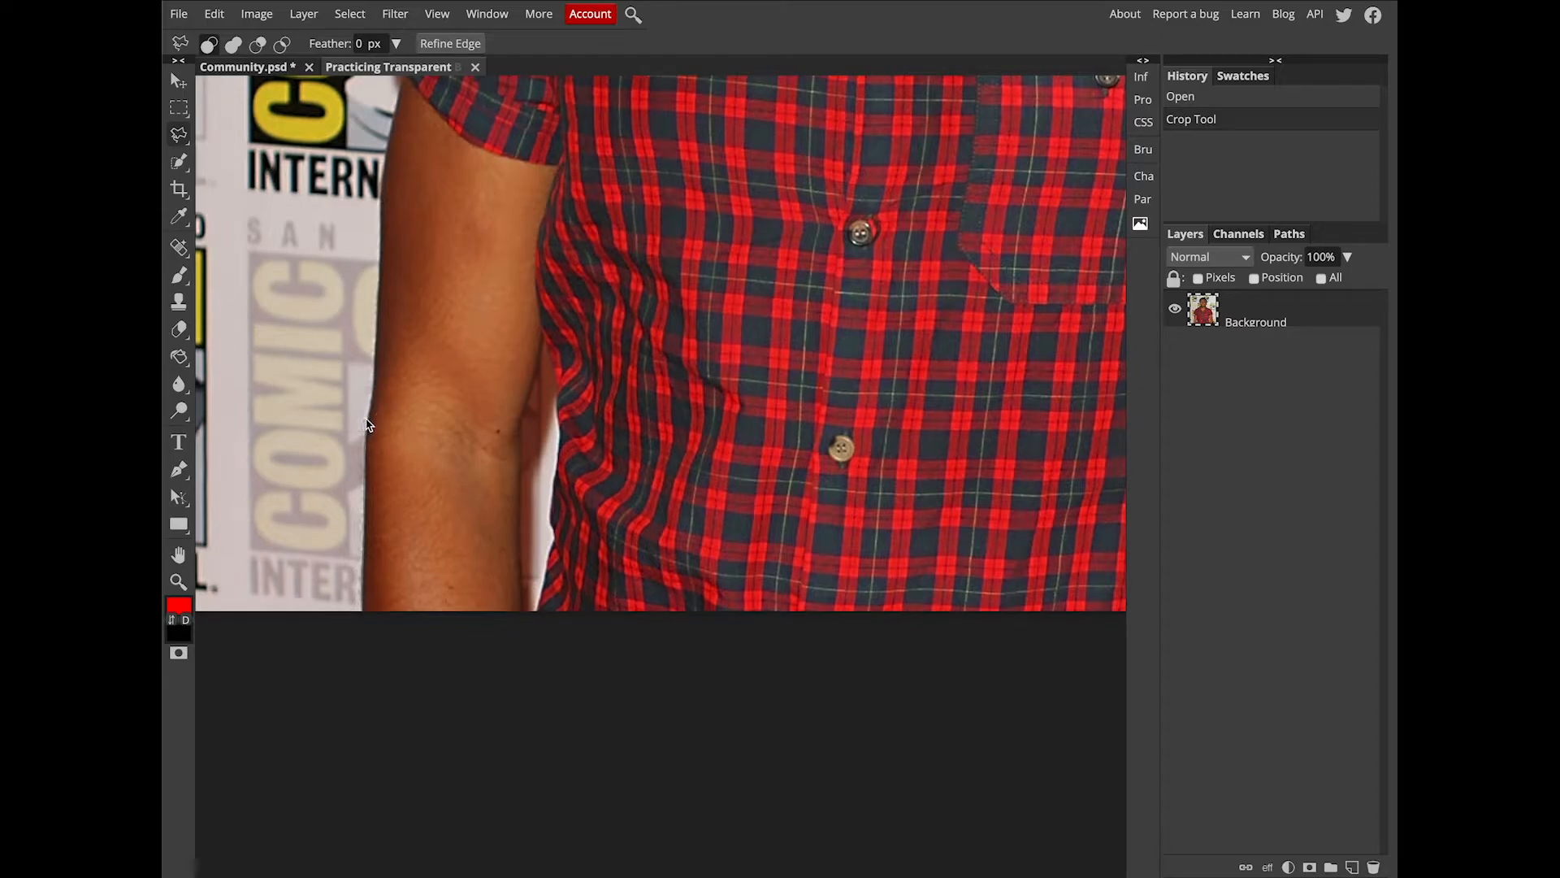
pyautogui.click(377, 355)
pyautogui.scroll(-1, 391, 284)
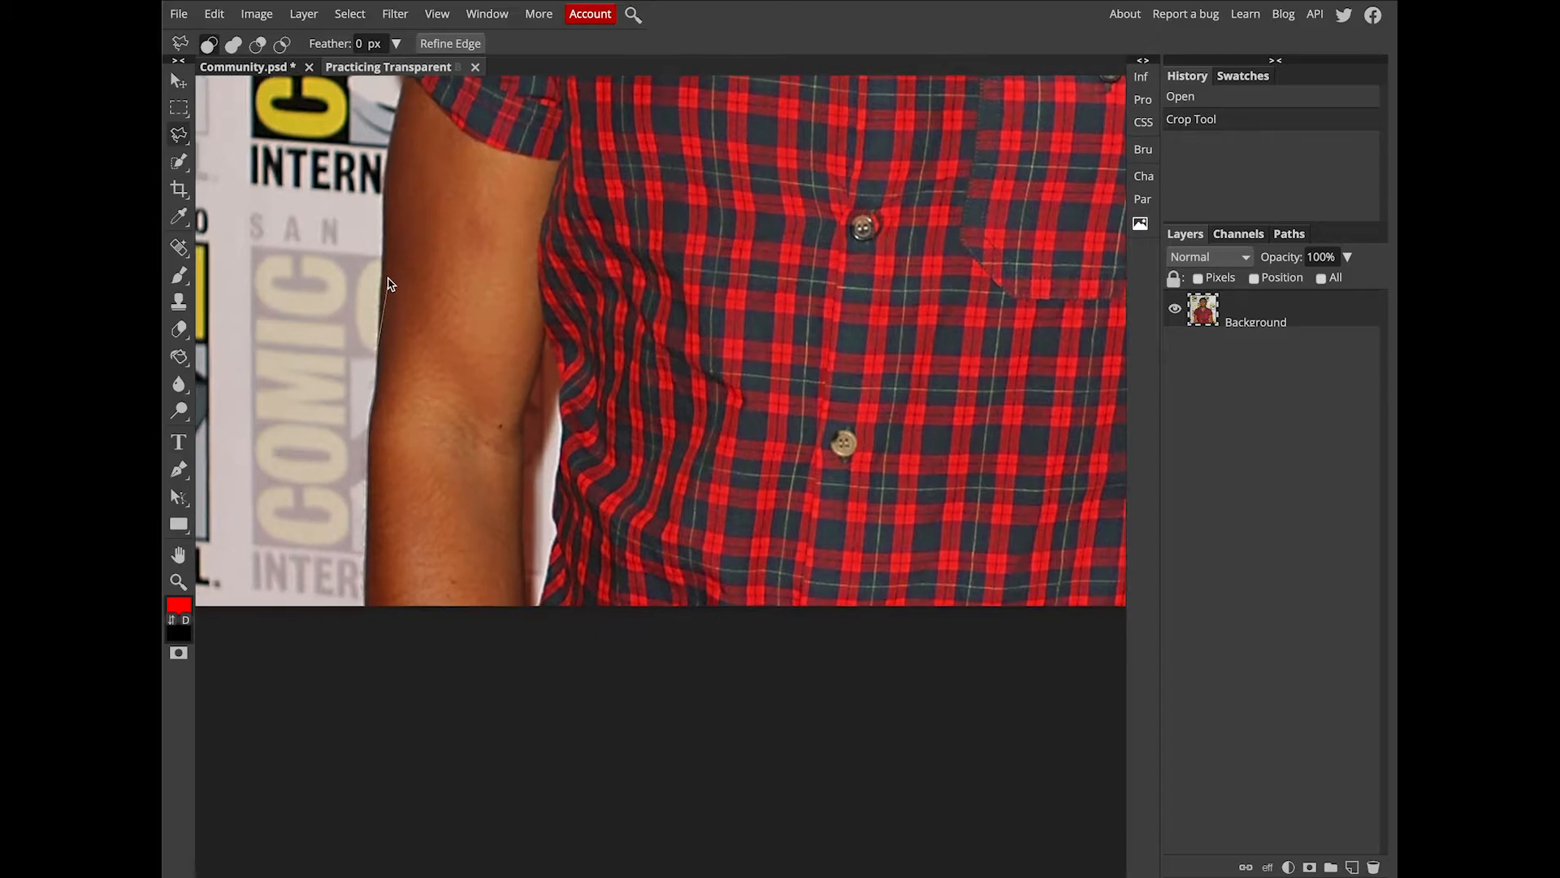
pyautogui.scroll(-1, 383, 257)
pyautogui.click(383, 260)
pyautogui.scroll(-2, 383, 247)
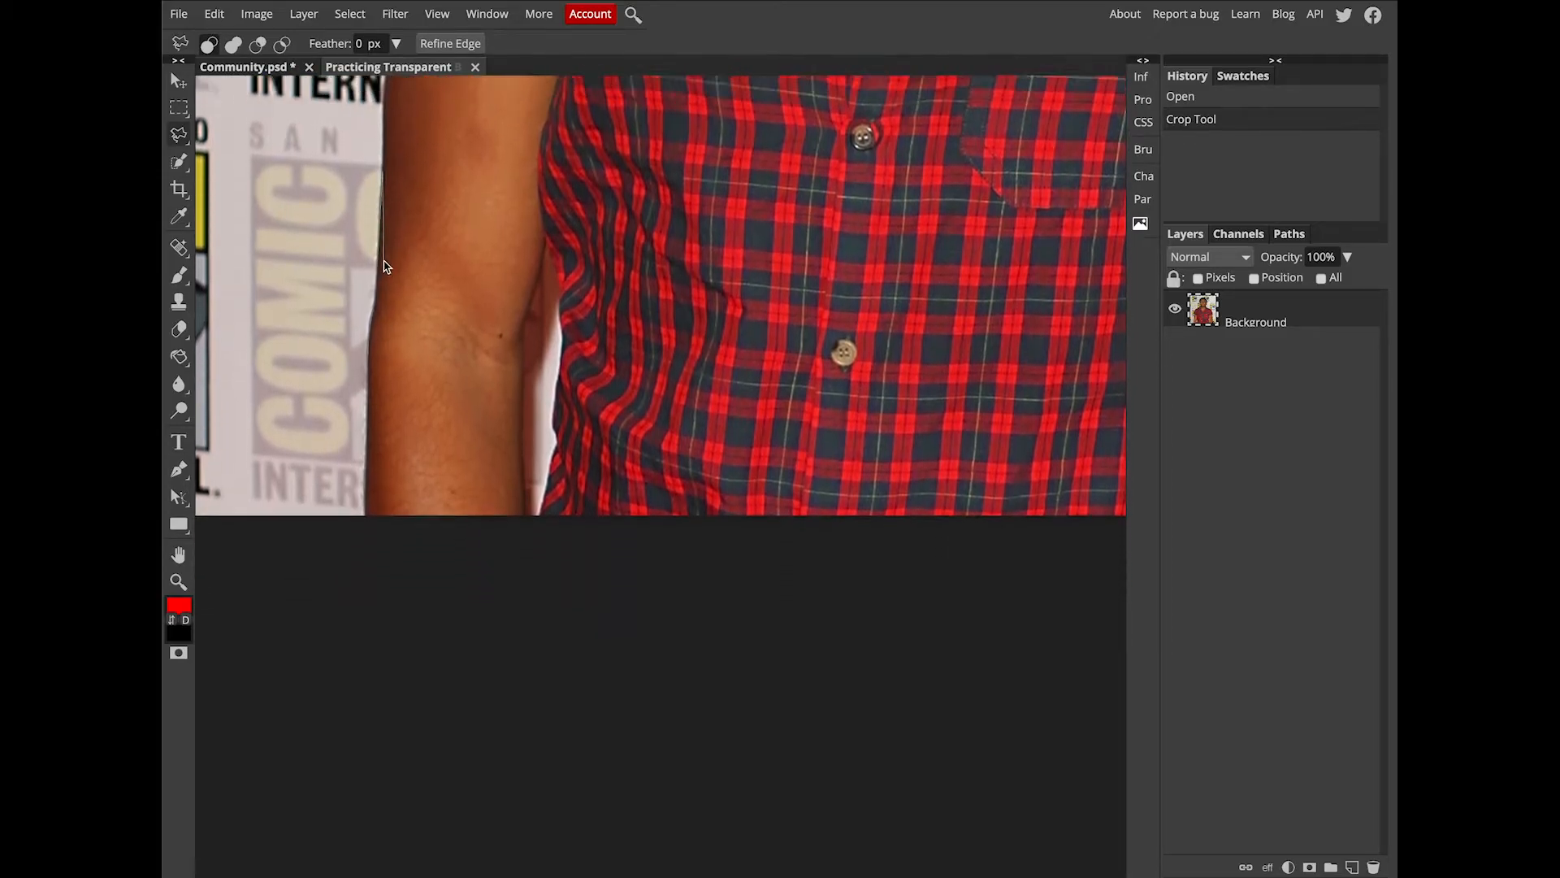
# Continue the lasso outline around the left-hand shirt sleeve and up to the start of the shoulder.
pyautogui.scroll(5, 384, 261)
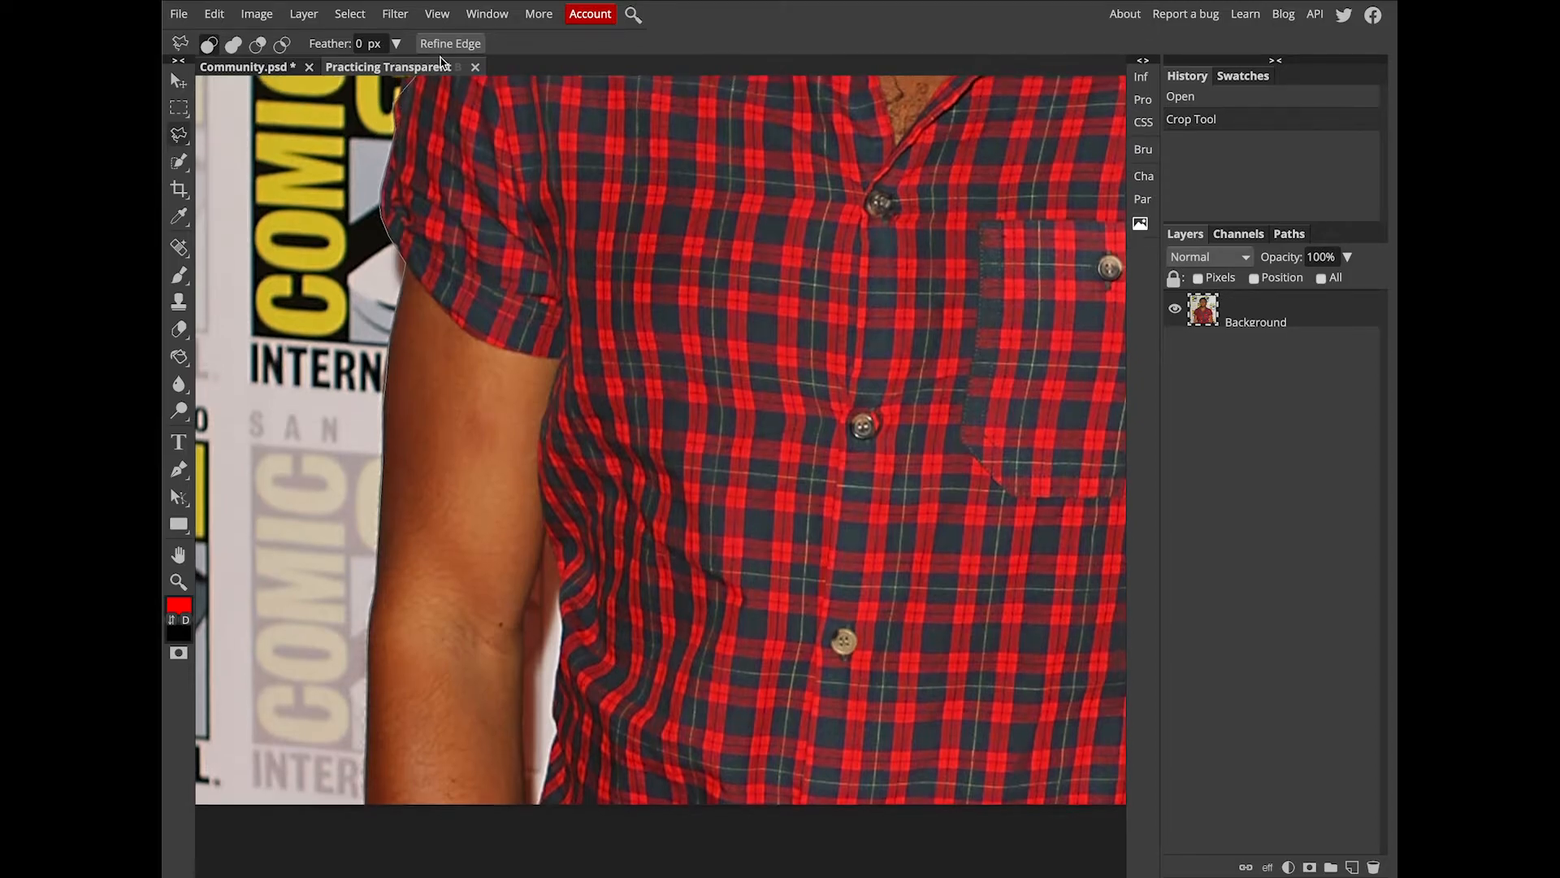
pyautogui.scroll(5, 394, 102)
pyautogui.scroll(1, 436, 122)
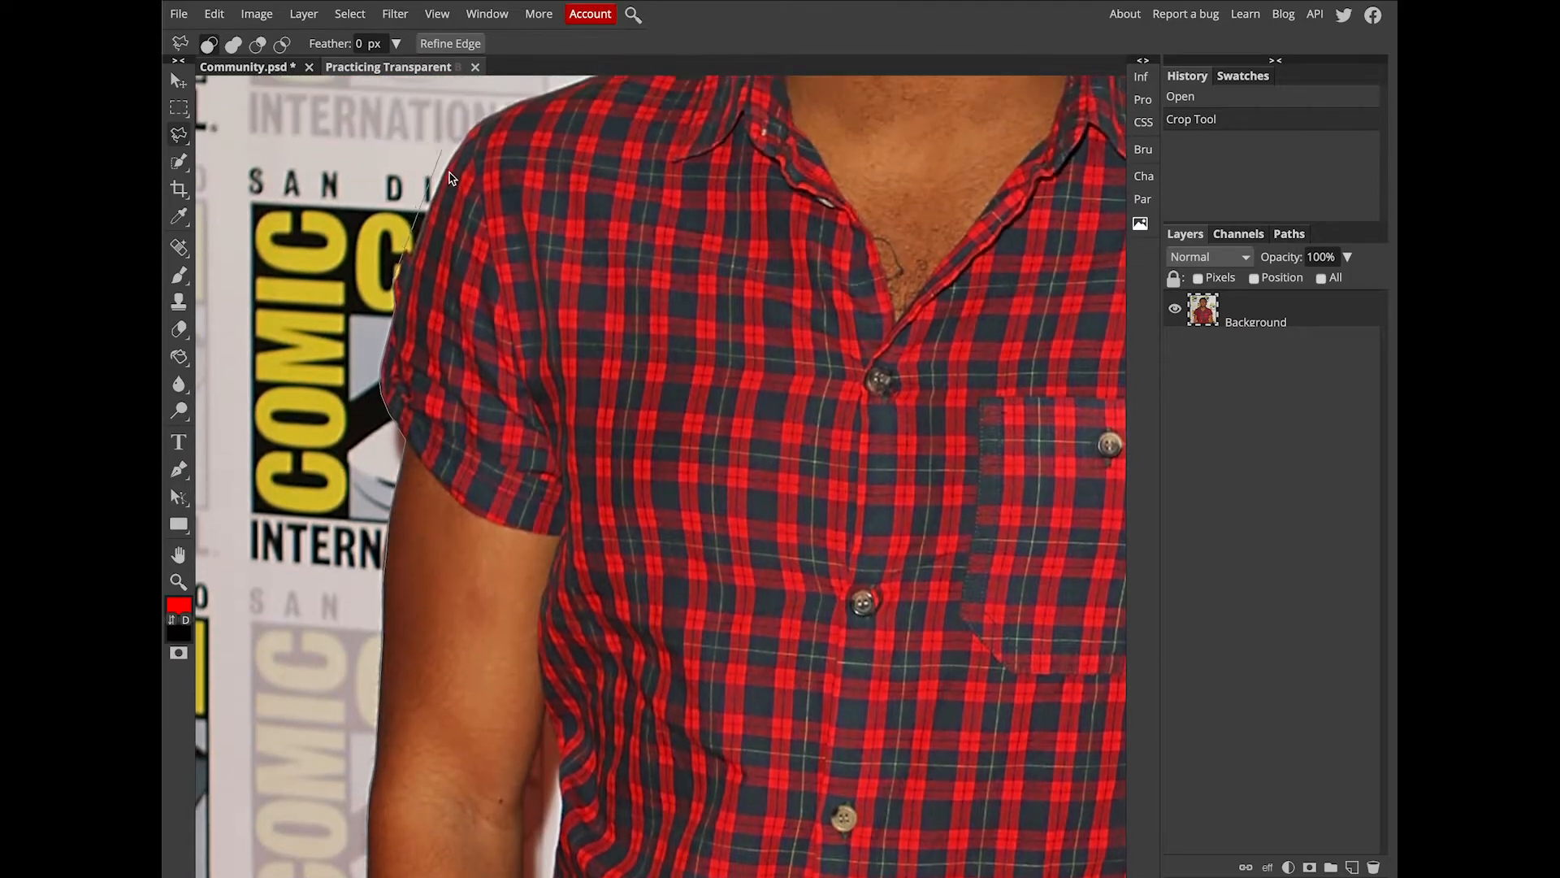
pyautogui.click(407, 250)
pyautogui.click(414, 249)
pyautogui.click(430, 198)
pyautogui.click(487, 116)
# Trace the lasso outline along the top of the left-hand shoulder and over the collar to the jaw.
pyautogui.scroll(1, 675, 117)
pyautogui.scroll(-2, 675, 117)
pyautogui.scroll(8, 546, 286)
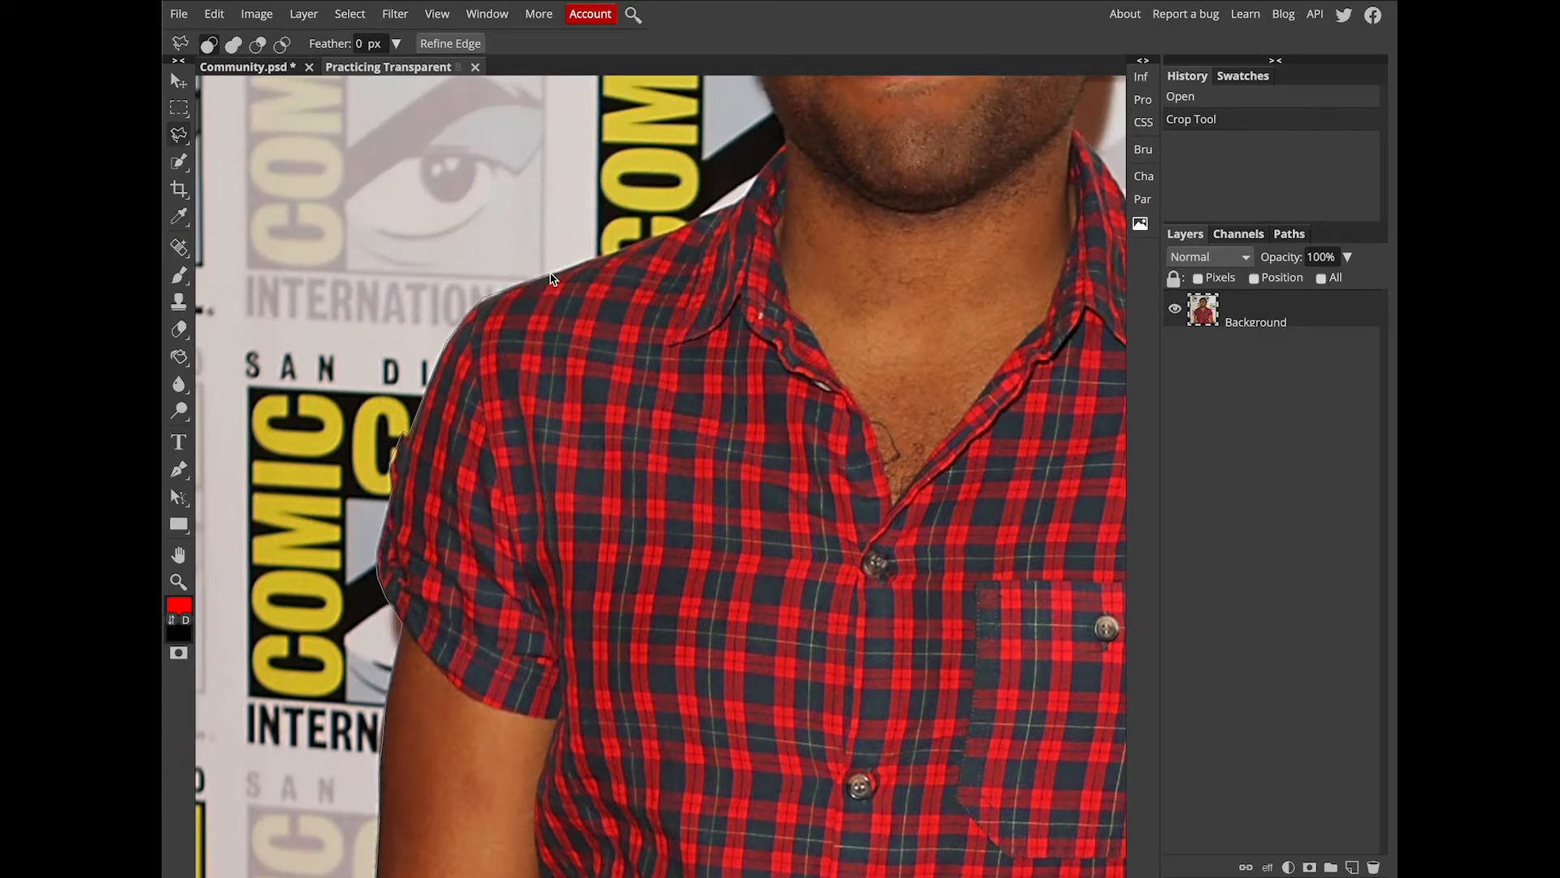
pyautogui.click(558, 272)
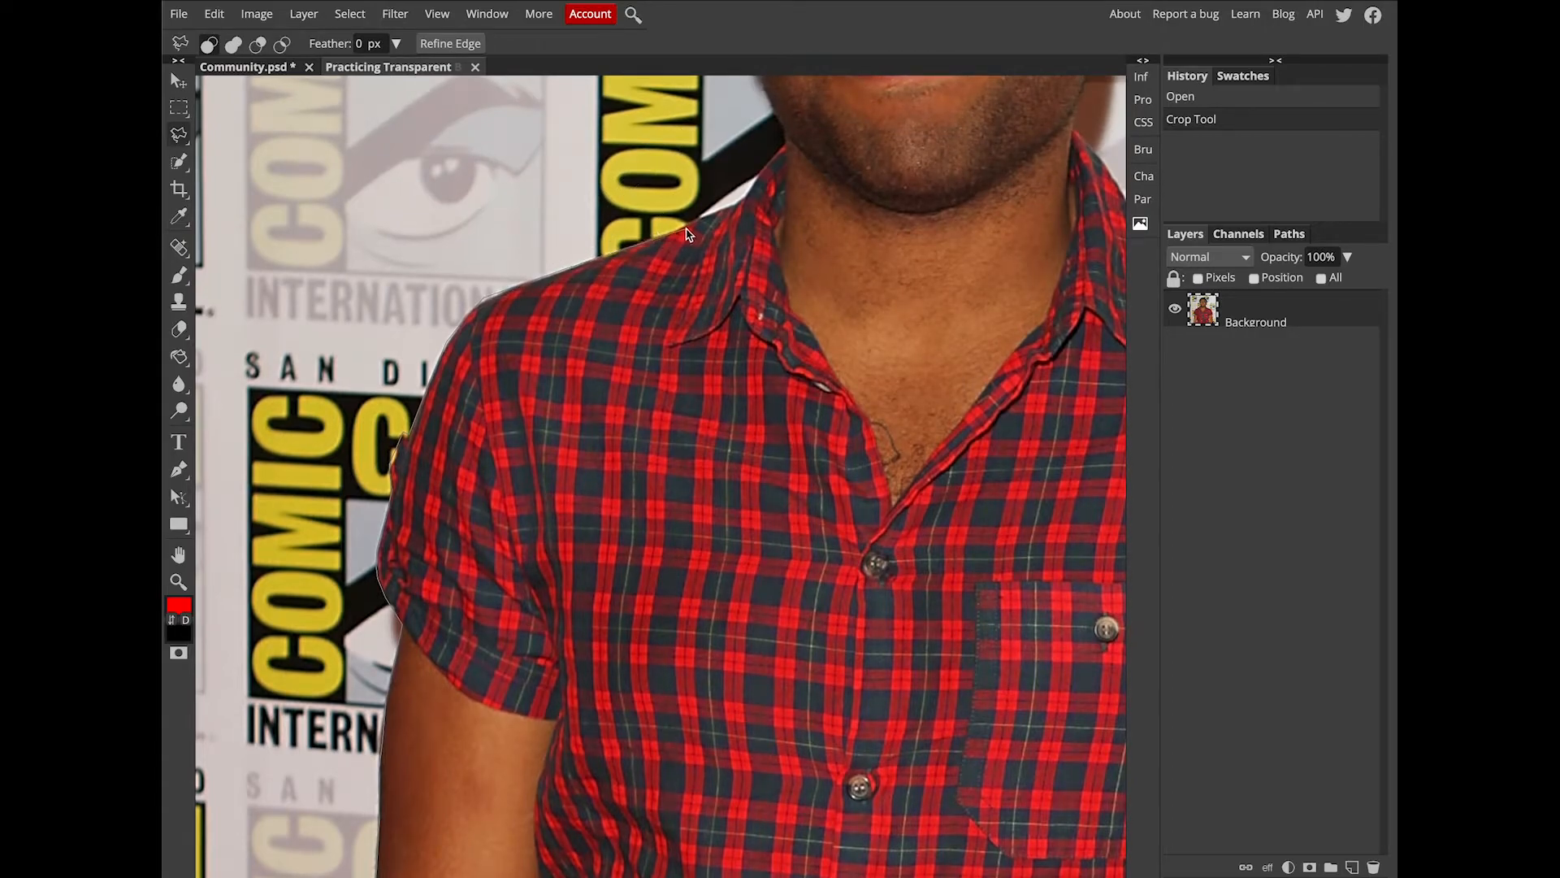
pyautogui.click(659, 235)
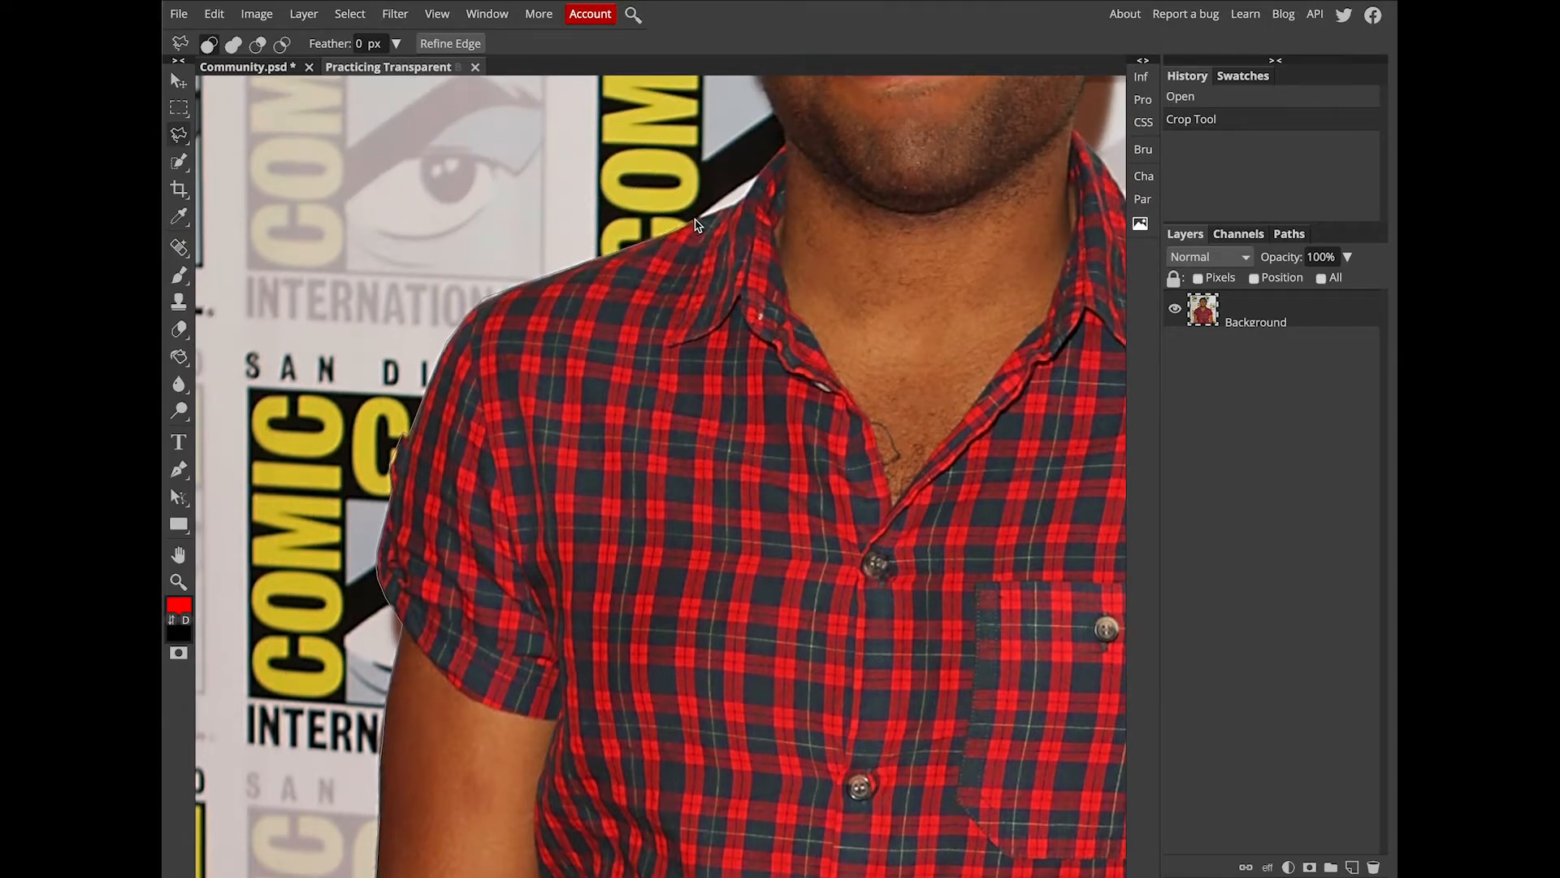
pyautogui.click(741, 202)
pyautogui.scroll(1, 741, 201)
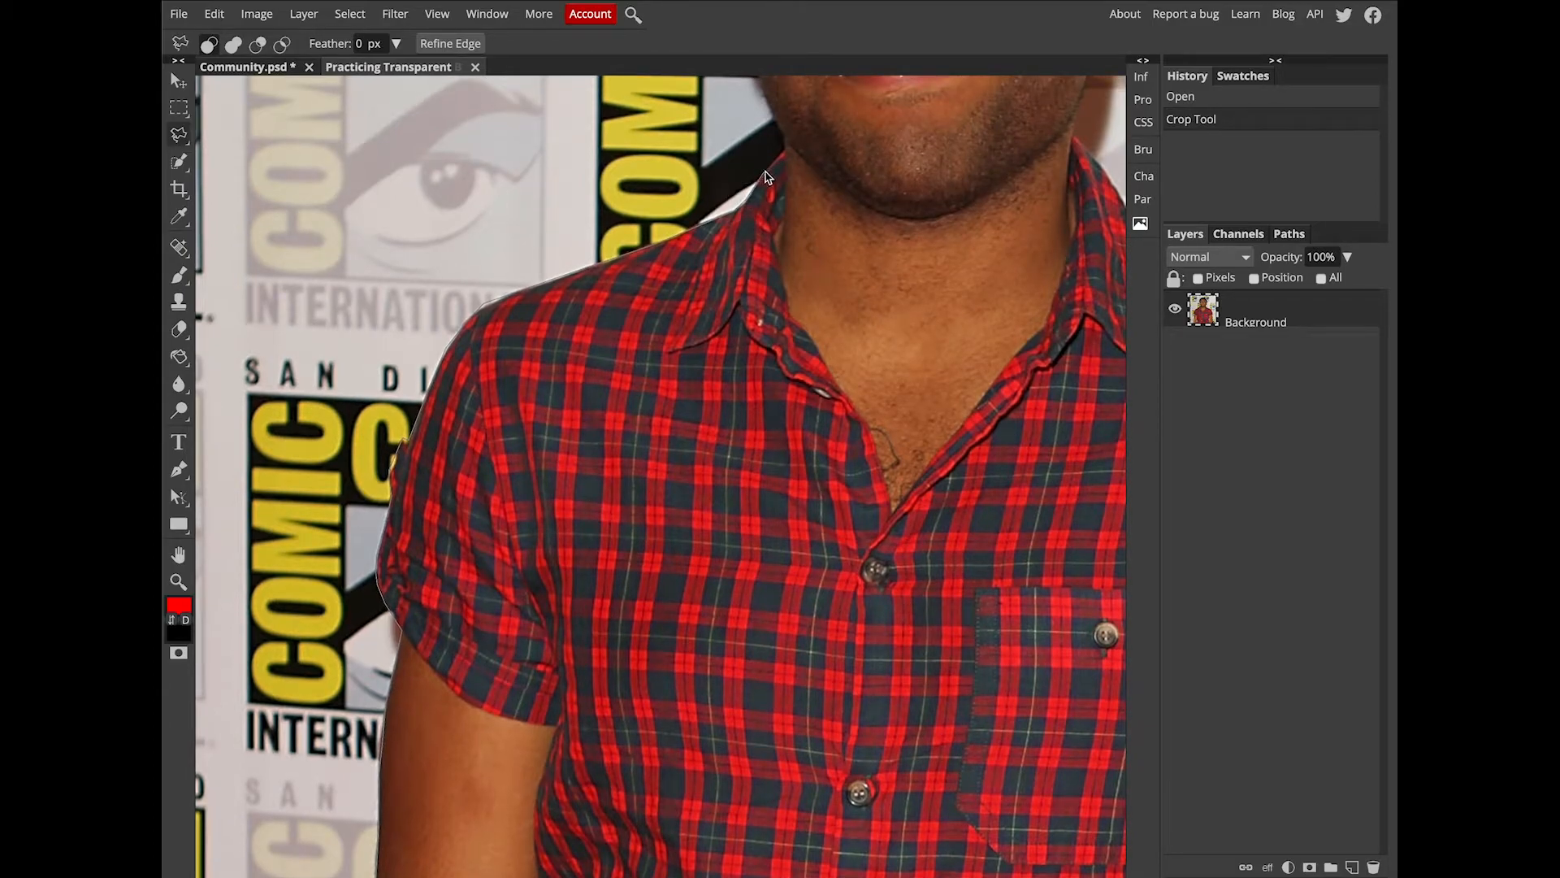
pyautogui.click(786, 150)
pyautogui.hscroll(1, 782, 136)
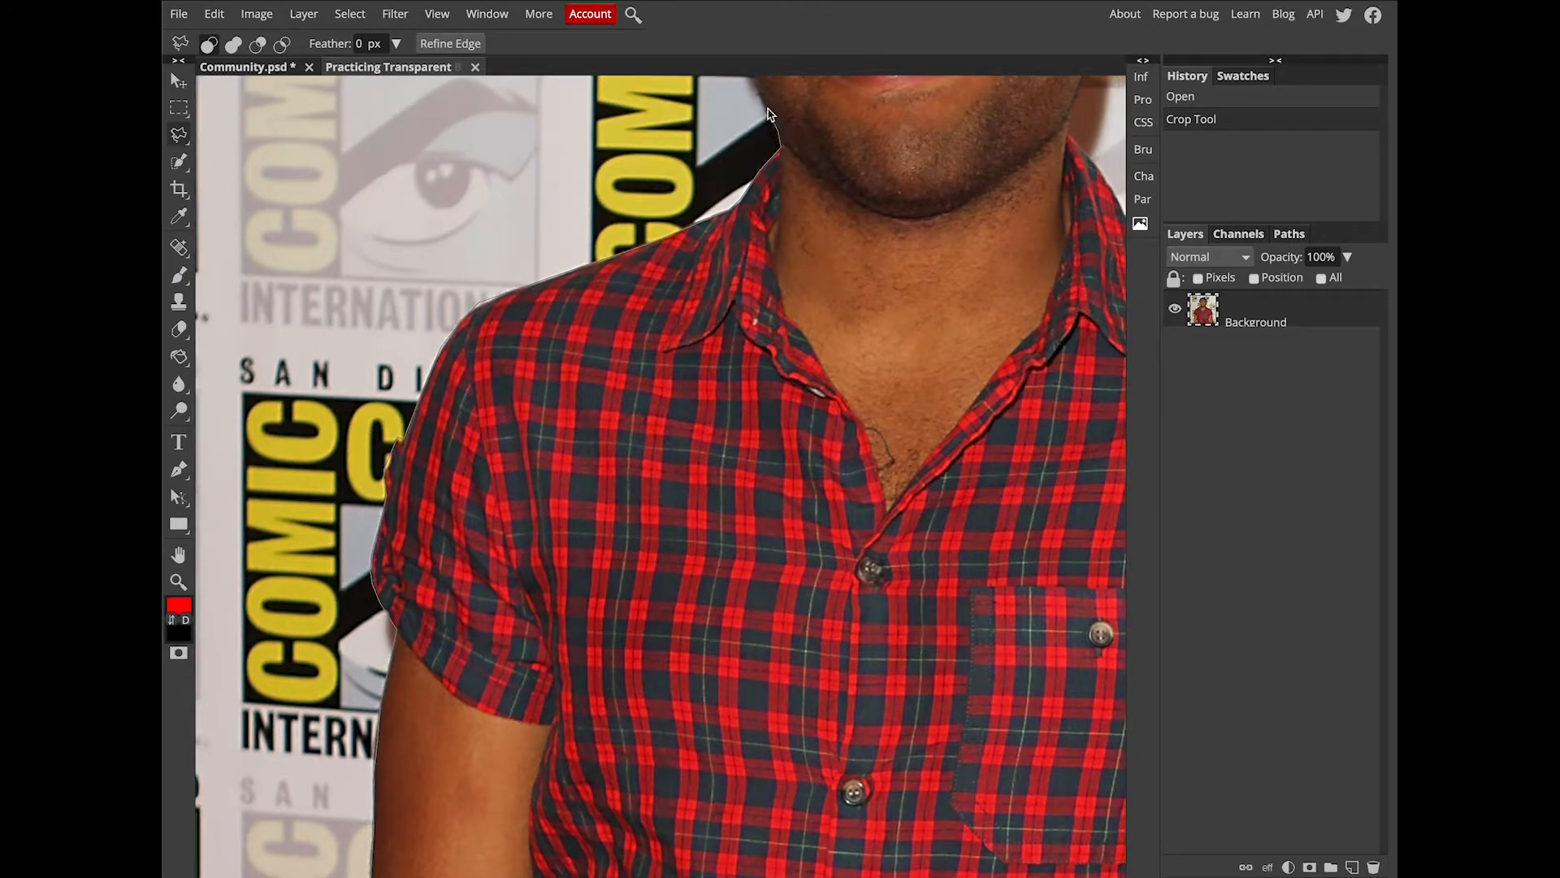
# Continue the lasso outline up the jaw and ear to the hair at the left-hand temple.
pyautogui.scroll(7, 756, 104)
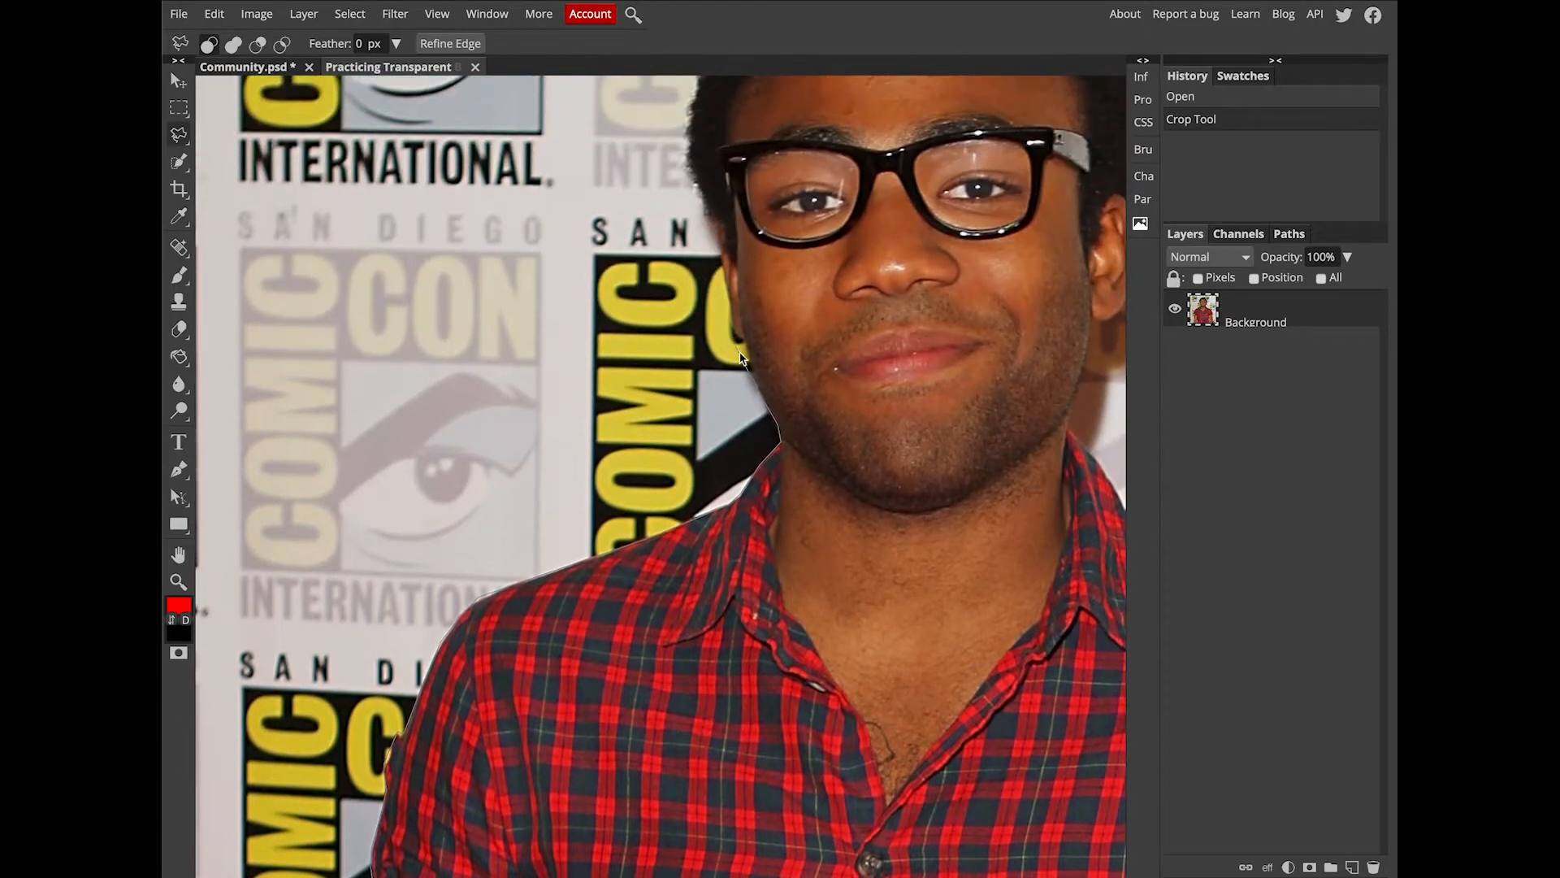
pyautogui.click(750, 366)
pyautogui.click(741, 341)
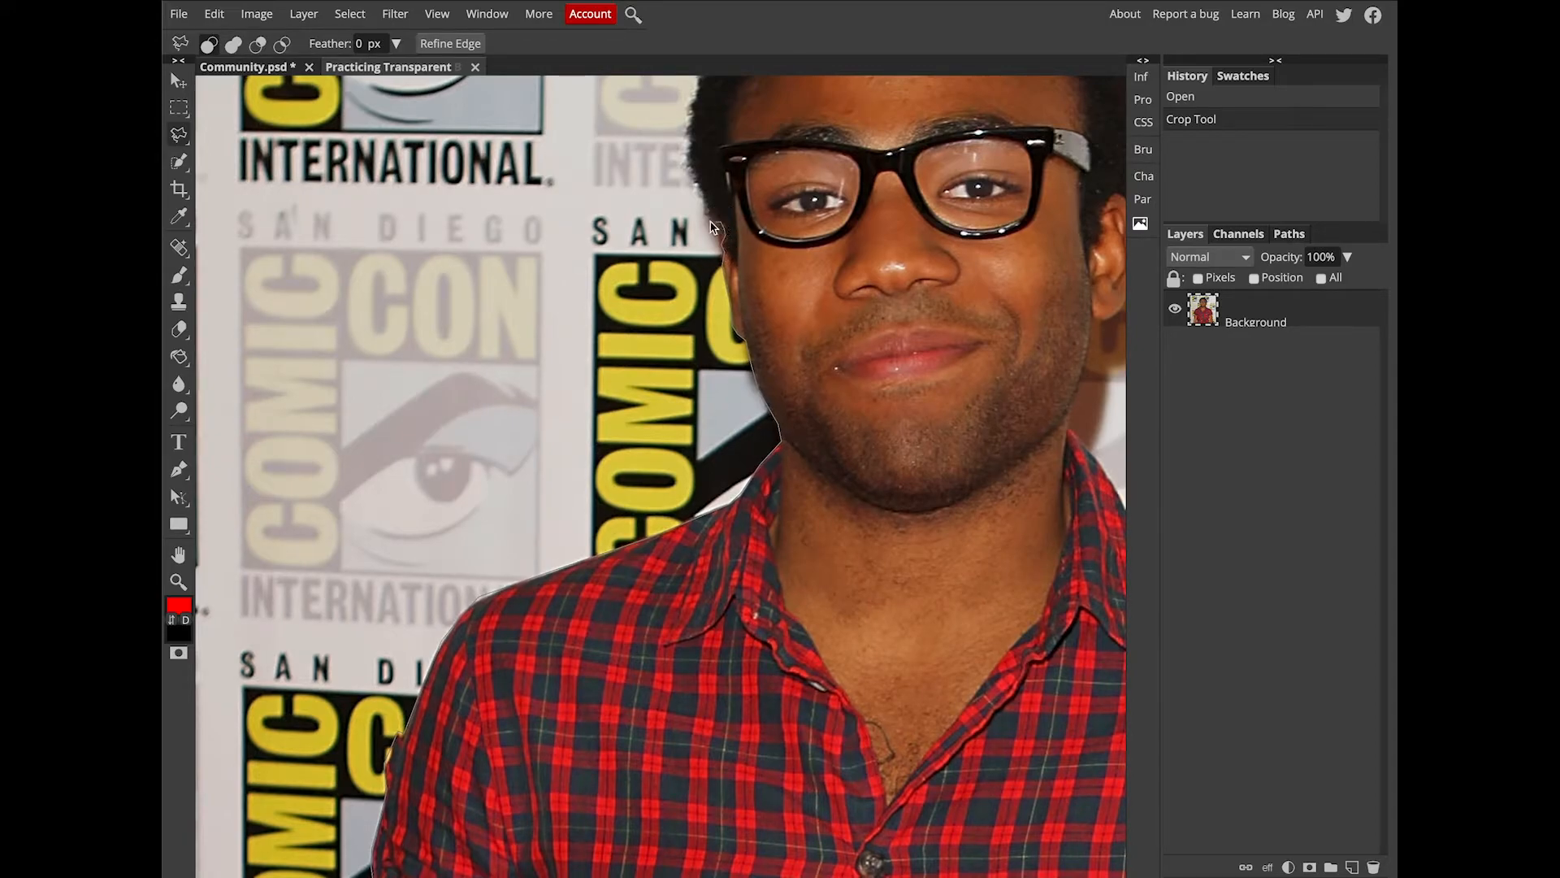
pyautogui.click(703, 197)
pyautogui.click(697, 182)
pyautogui.click(687, 161)
# Trace the lasso outline over the top of the hair and down the opposite side past the ear and jaw.
pyautogui.scroll(3, 688, 163)
pyautogui.scroll(1, 688, 195)
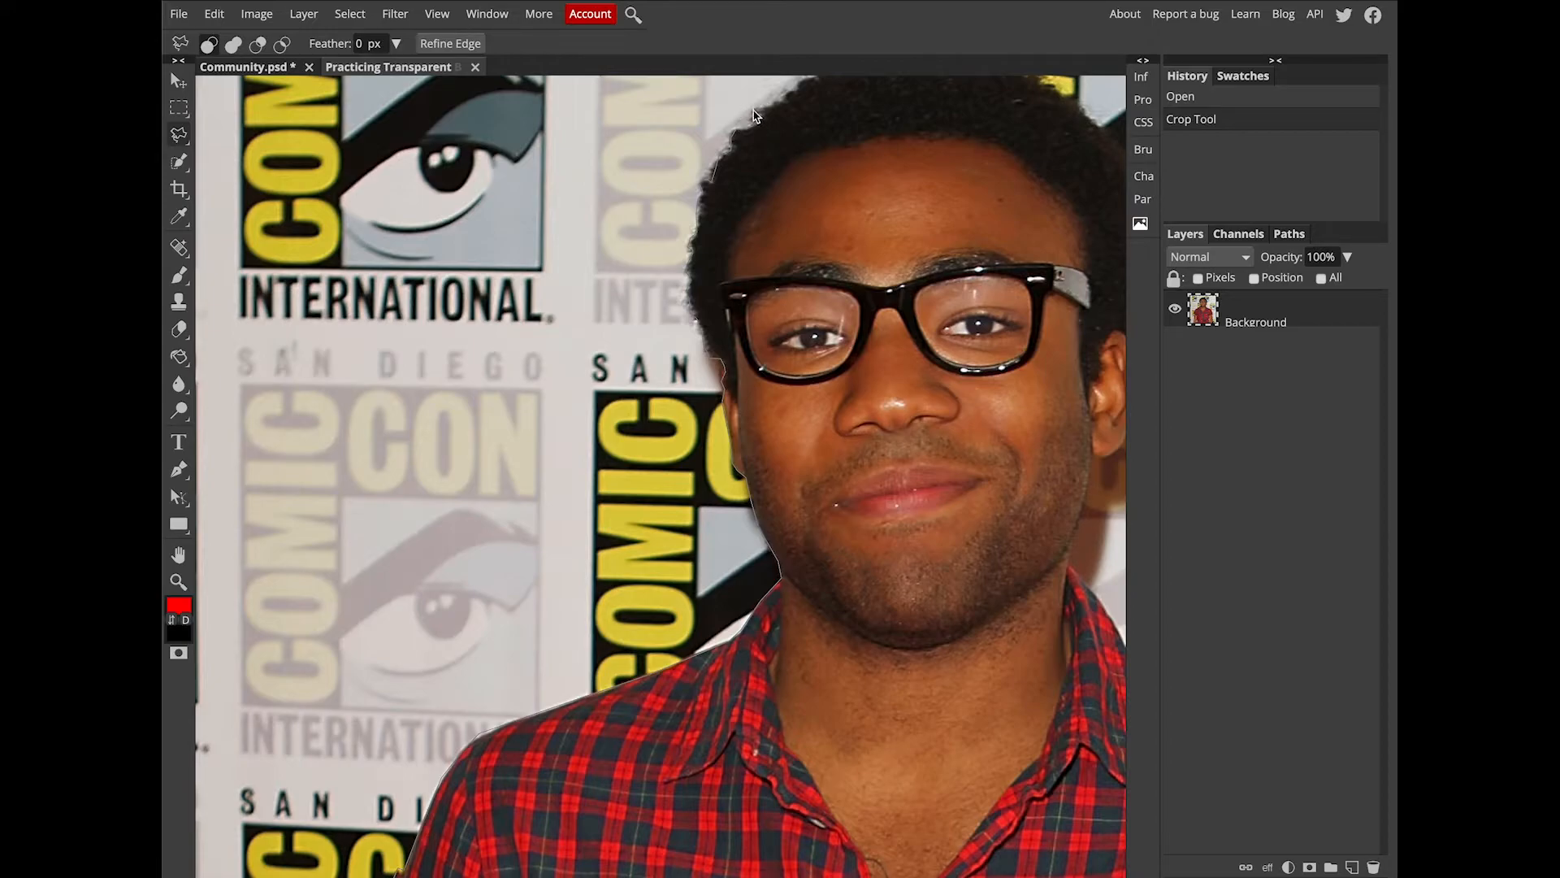
pyautogui.click(797, 89)
pyautogui.click(798, 90)
pyautogui.scroll(1, 820, 81)
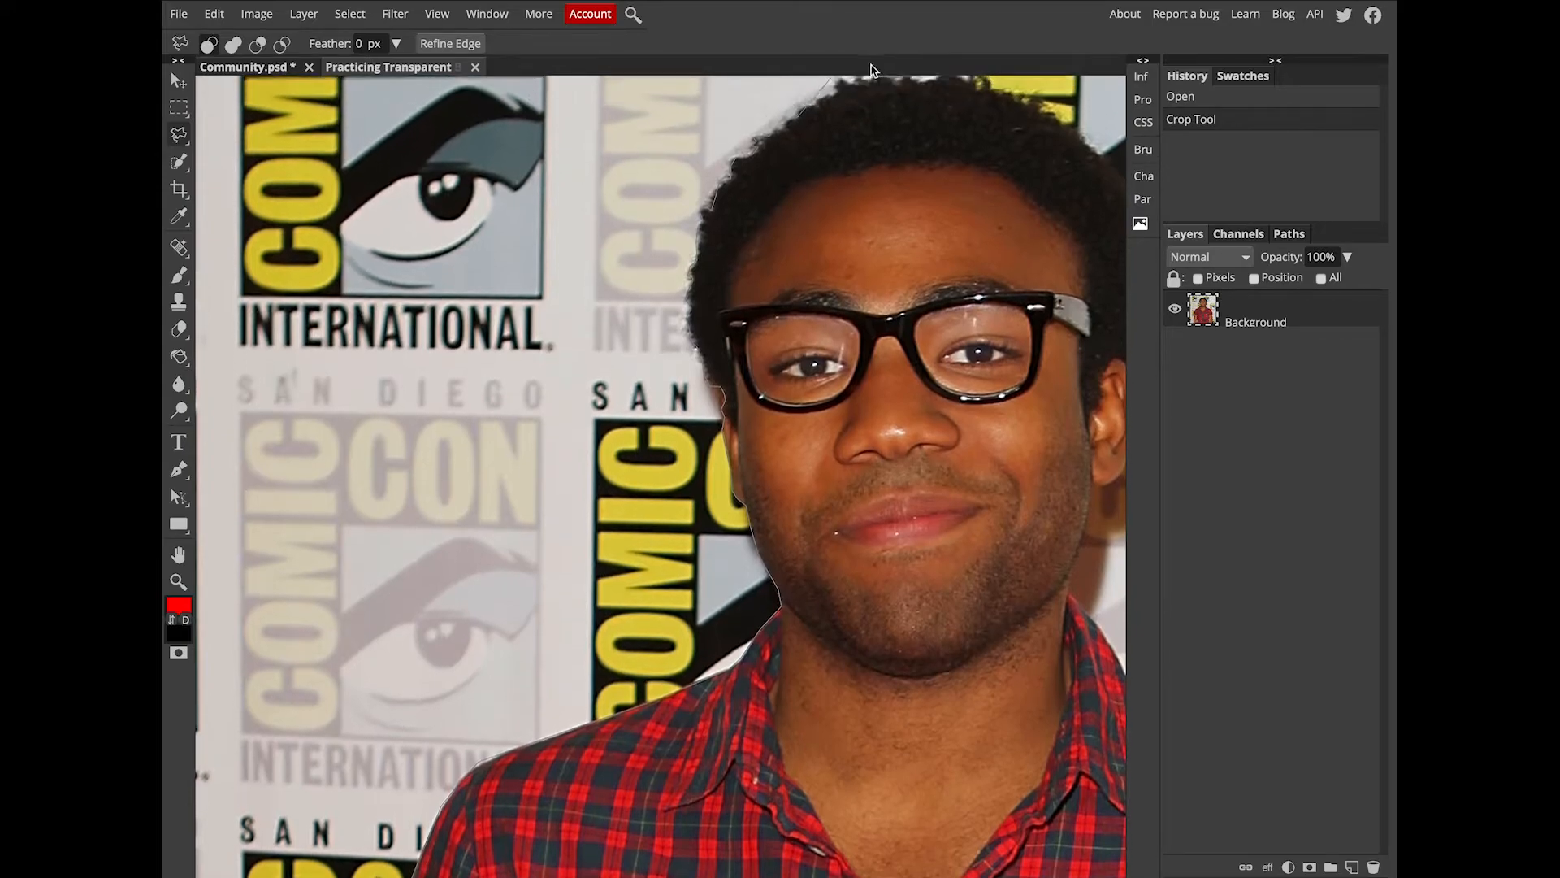
pyautogui.scroll(3, 866, 73)
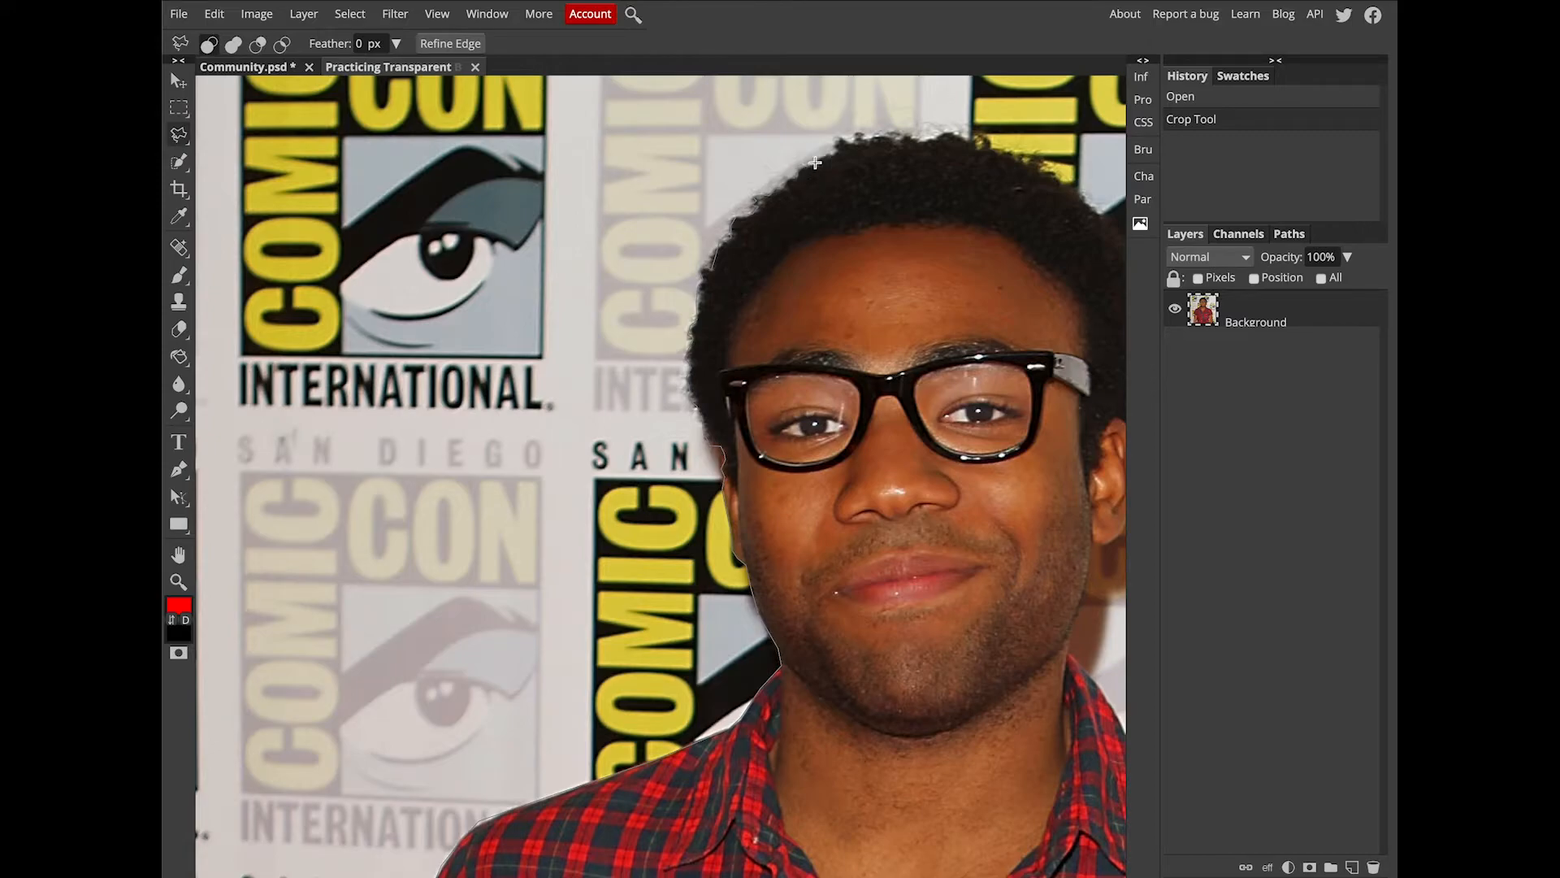
pyautogui.click(870, 138)
pyautogui.click(1032, 163)
pyautogui.click(1034, 159)
pyautogui.click(1053, 174)
pyautogui.click(1061, 181)
pyautogui.click(1080, 195)
pyautogui.click(1097, 213)
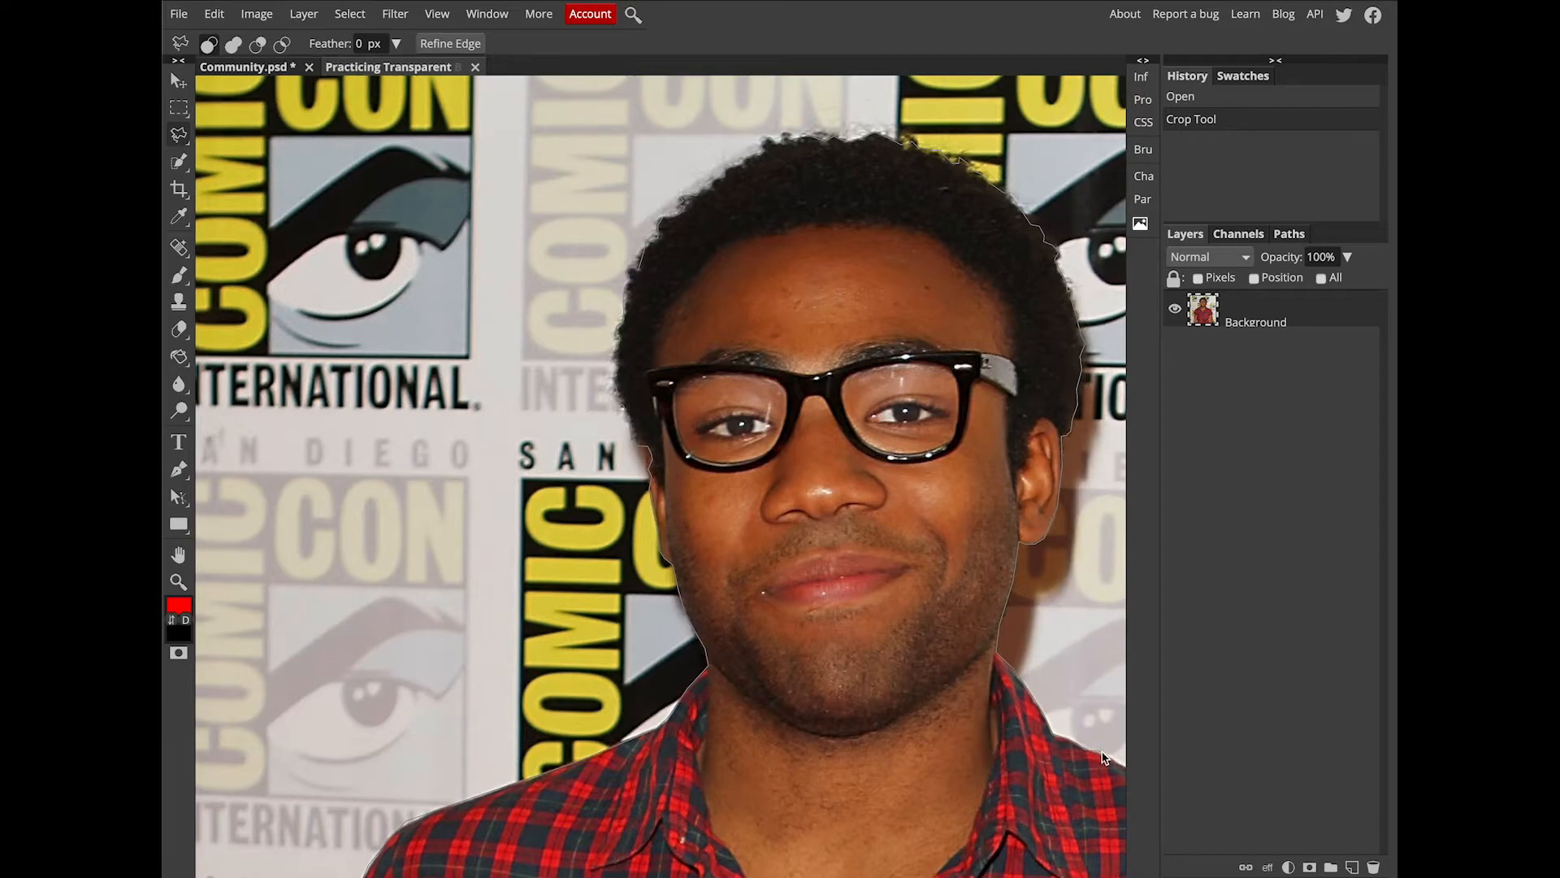
# Continue the lasso outline along the right-hand shoulder and down the sleeve to the outer edge of its tab.
pyautogui.moveTo(1198, 805)
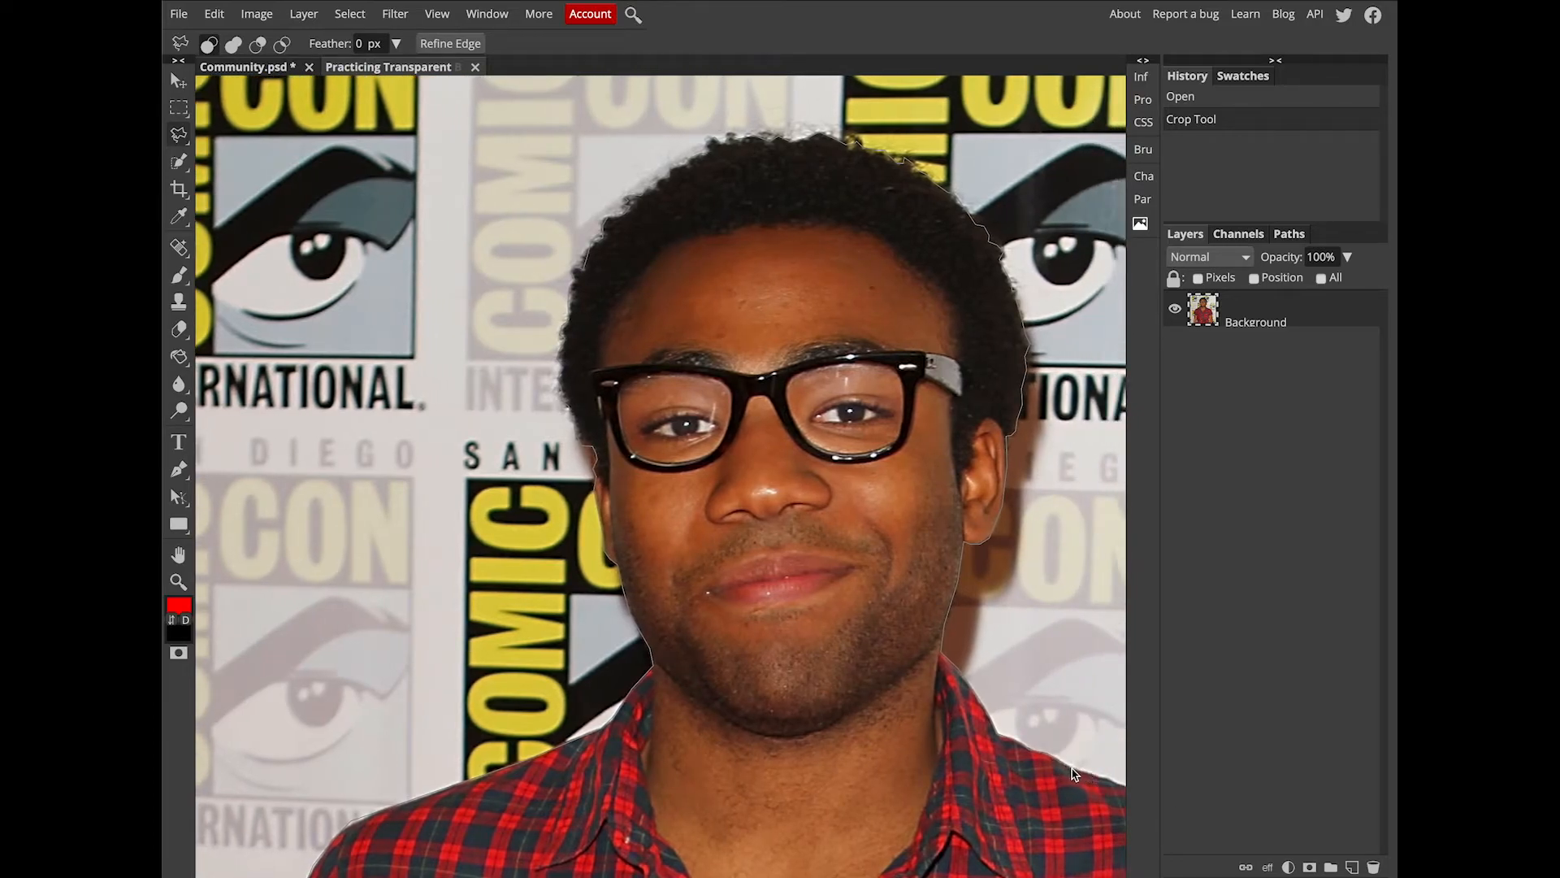
pyautogui.scroll(3, 1073, 772)
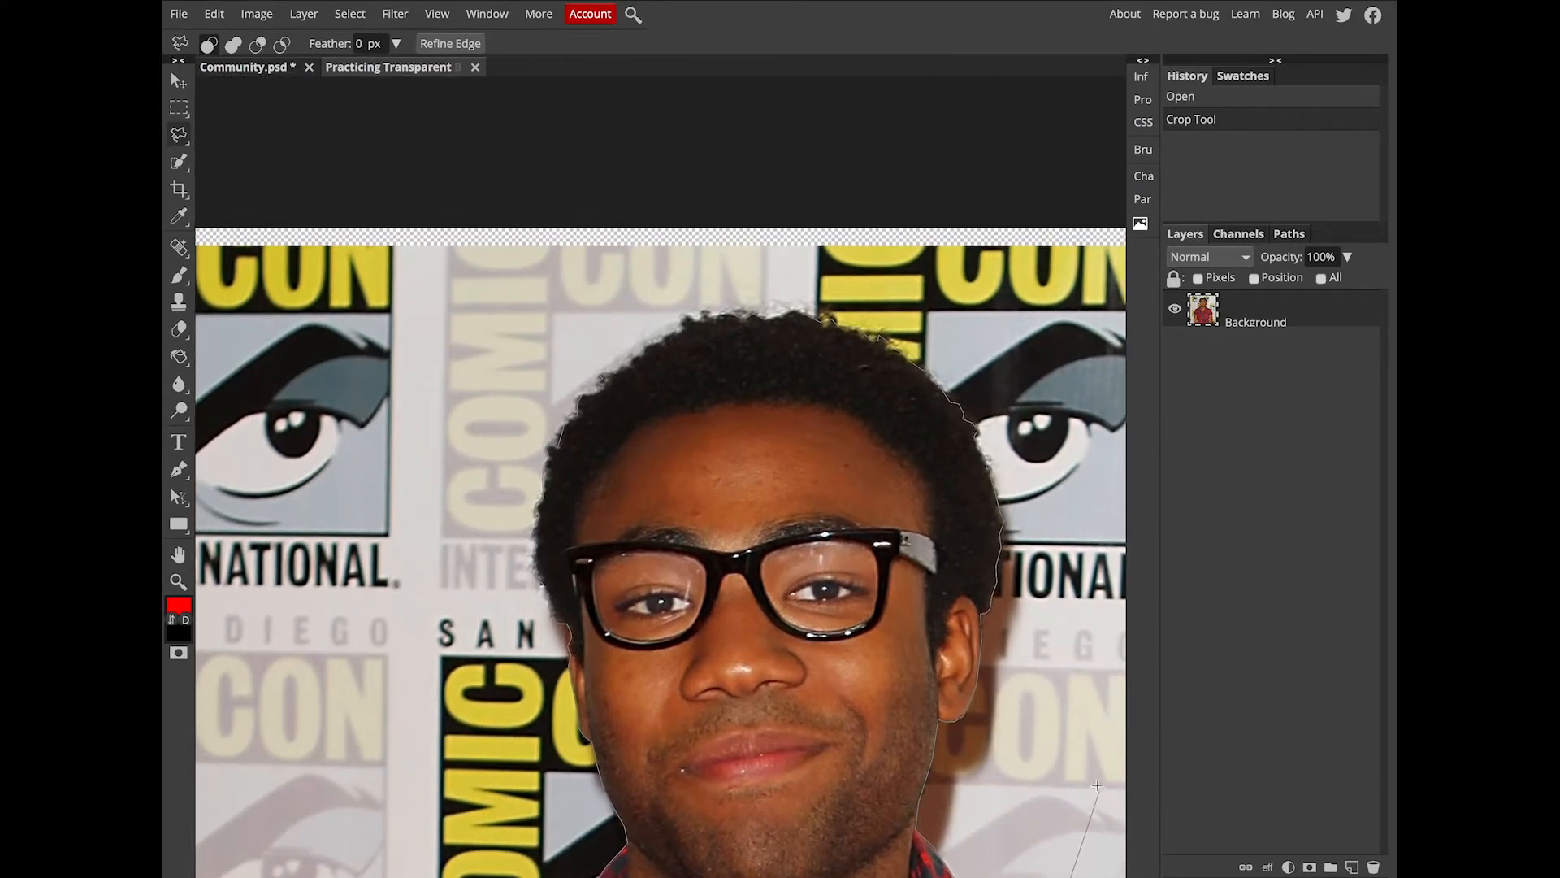
pyautogui.scroll(-6, 1081, 781)
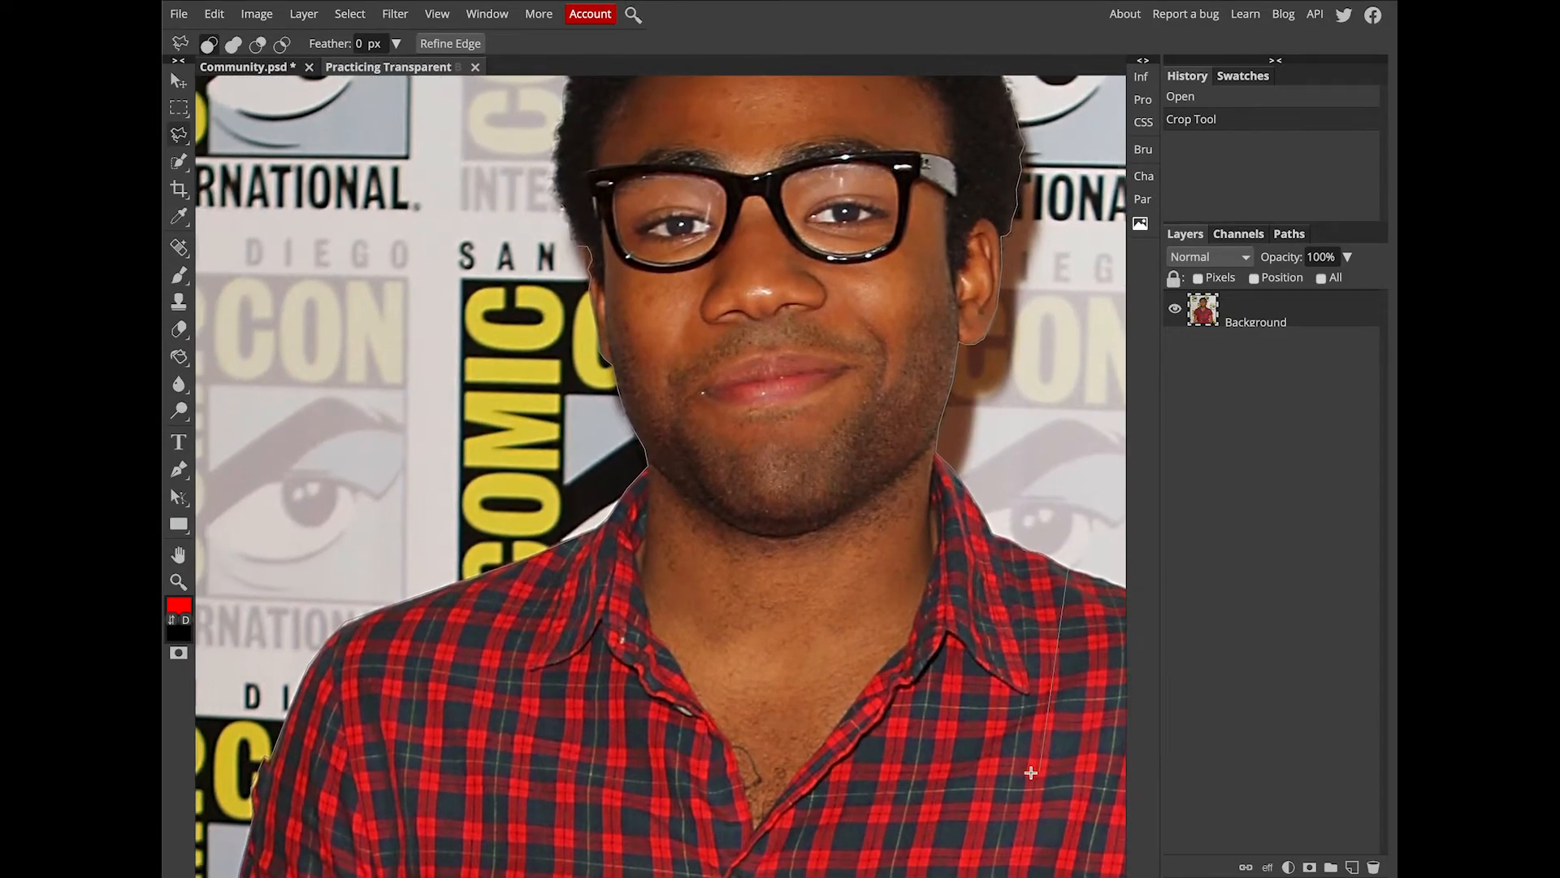
pyautogui.hscroll(3, 1033, 771)
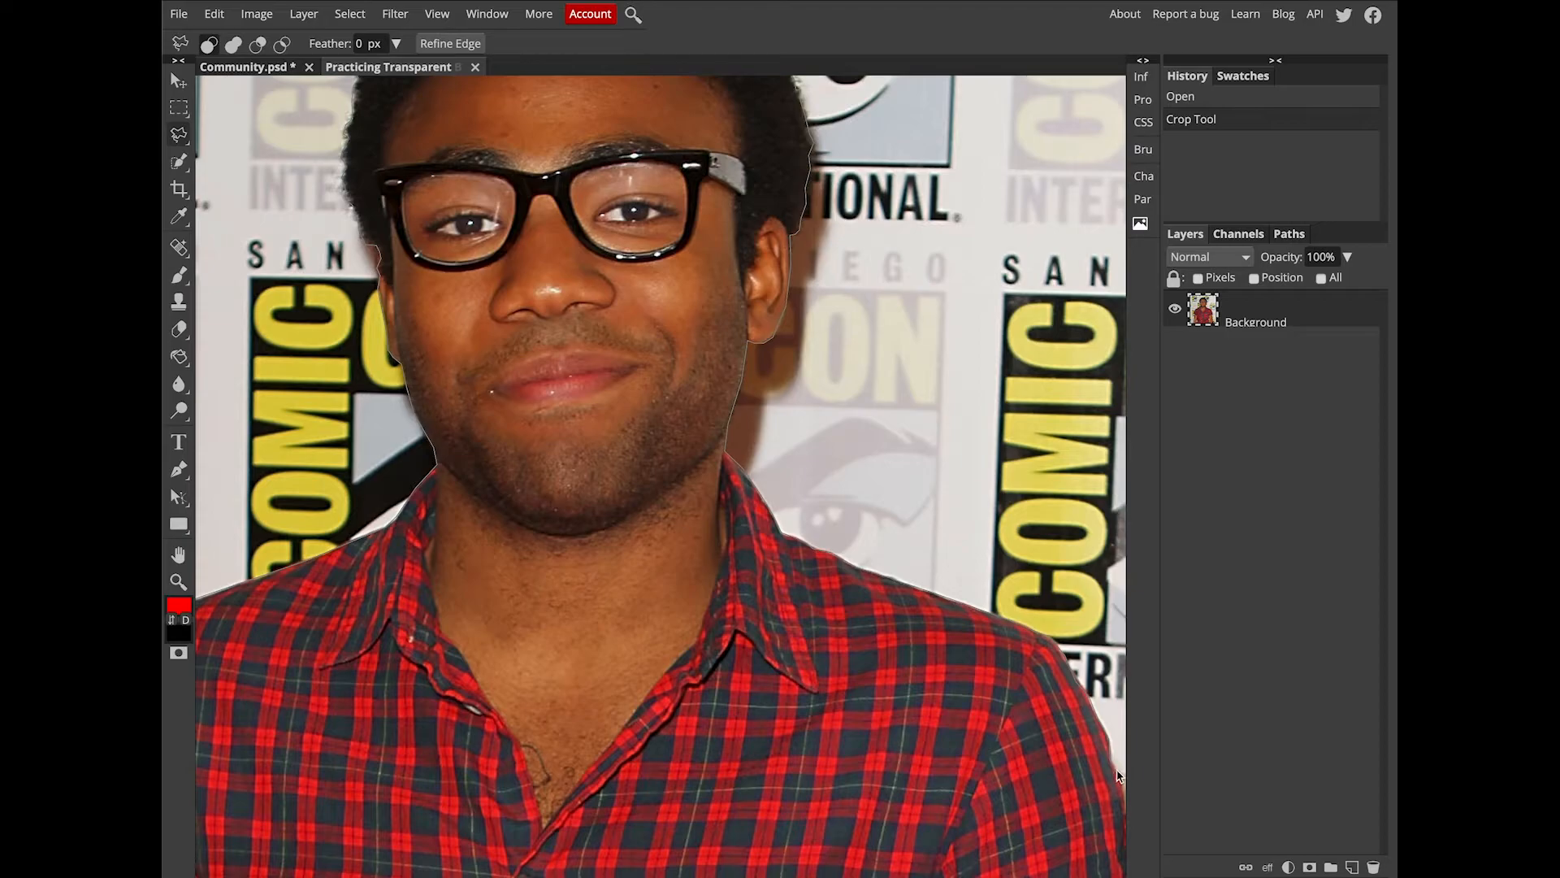
pyautogui.hscroll(2, 1123, 787)
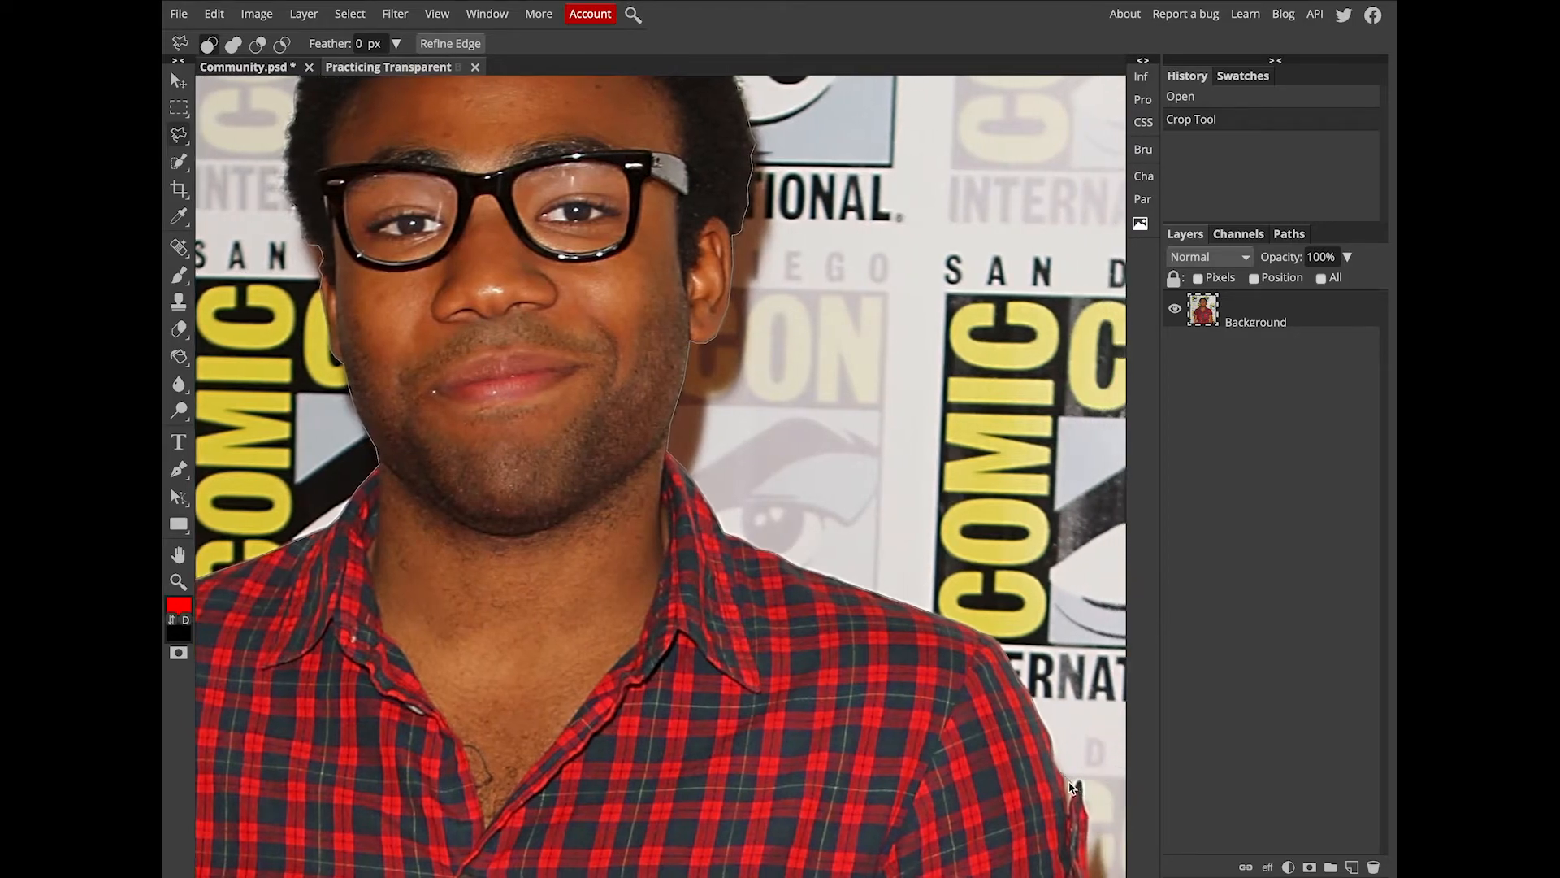
pyautogui.click(1068, 818)
pyautogui.click(1083, 794)
pyautogui.click(1085, 808)
pyautogui.click(1089, 817)
# Trace the lasso outline down the outer edge of the right-hand sleeve to its hem.
pyautogui.scroll(-3, 1085, 800)
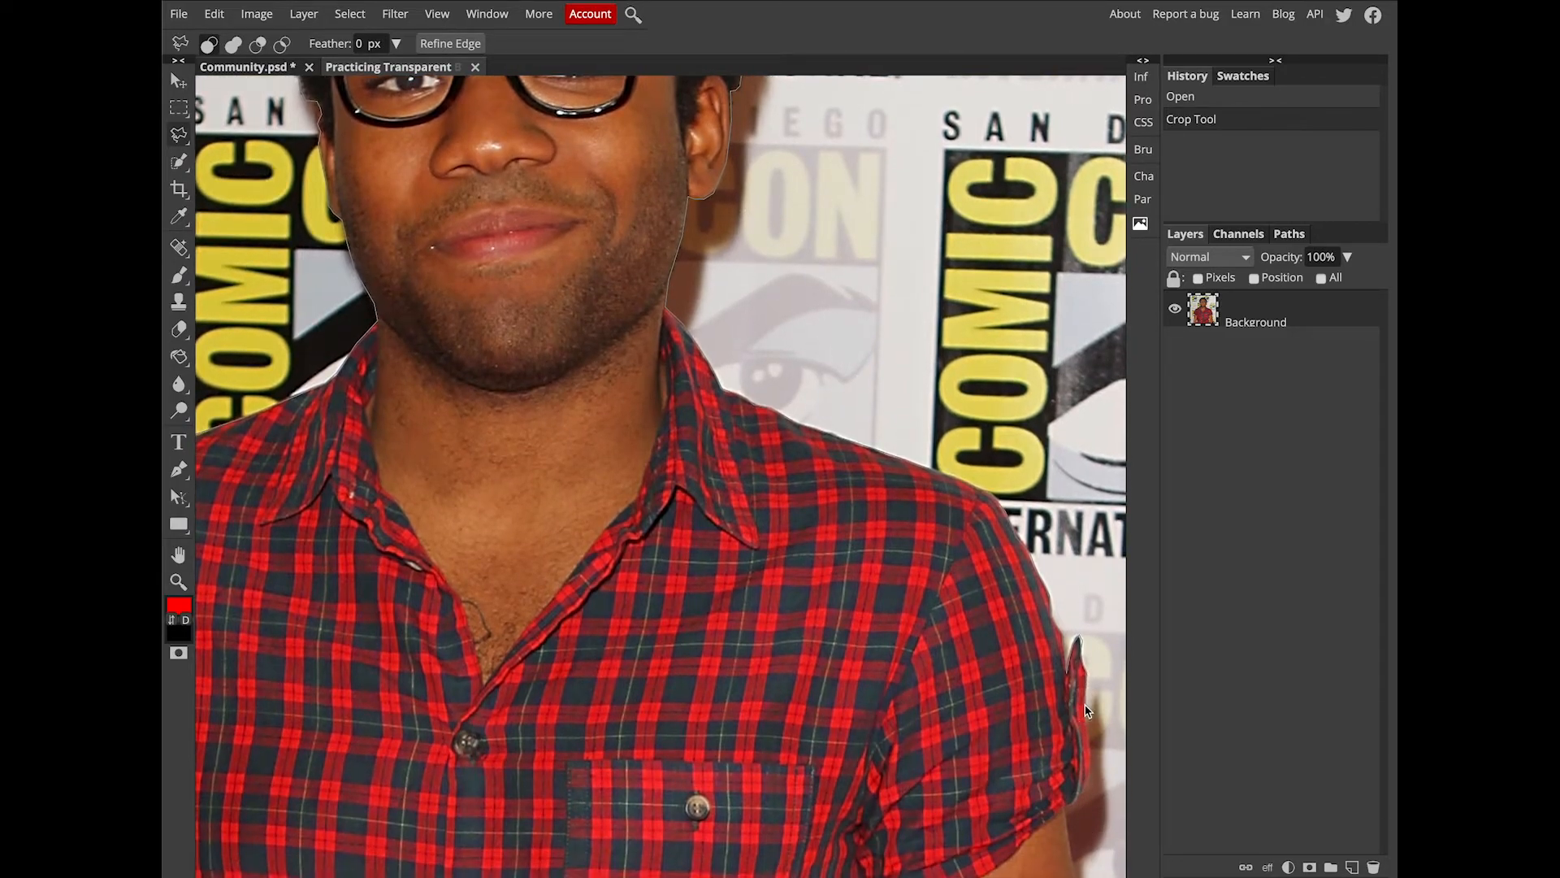
pyautogui.click(1091, 735)
pyautogui.click(1091, 753)
pyautogui.click(1092, 770)
pyautogui.click(1085, 787)
# Continue the lasso outline down the outer edge of the right-hand arm to the photo's lower edge.
pyautogui.scroll(-3, 1073, 804)
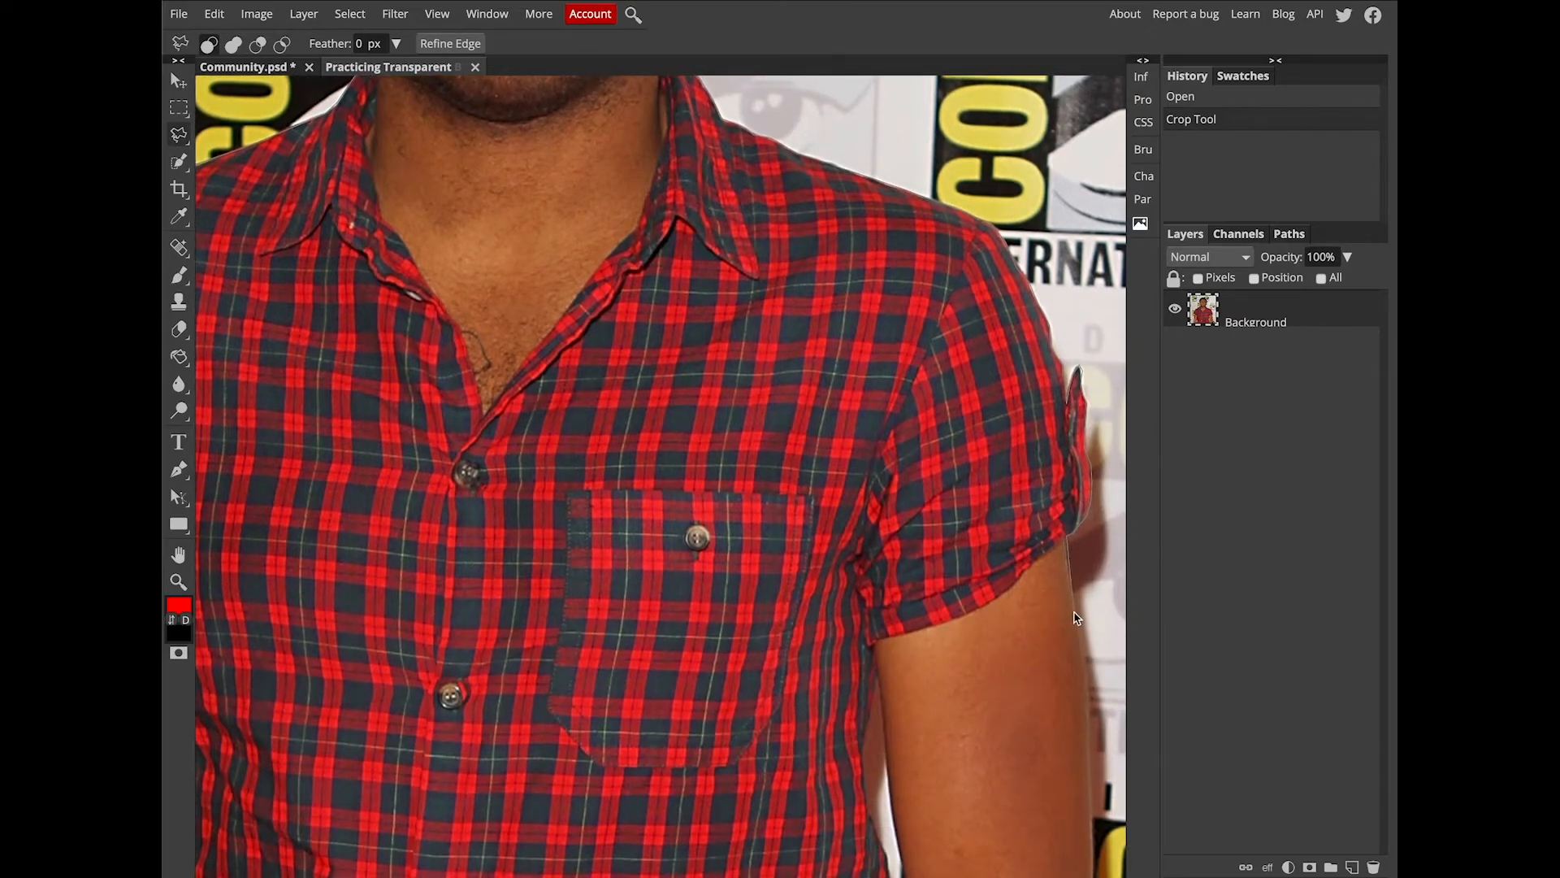
pyautogui.click(1072, 577)
pyautogui.scroll(-3, 1093, 813)
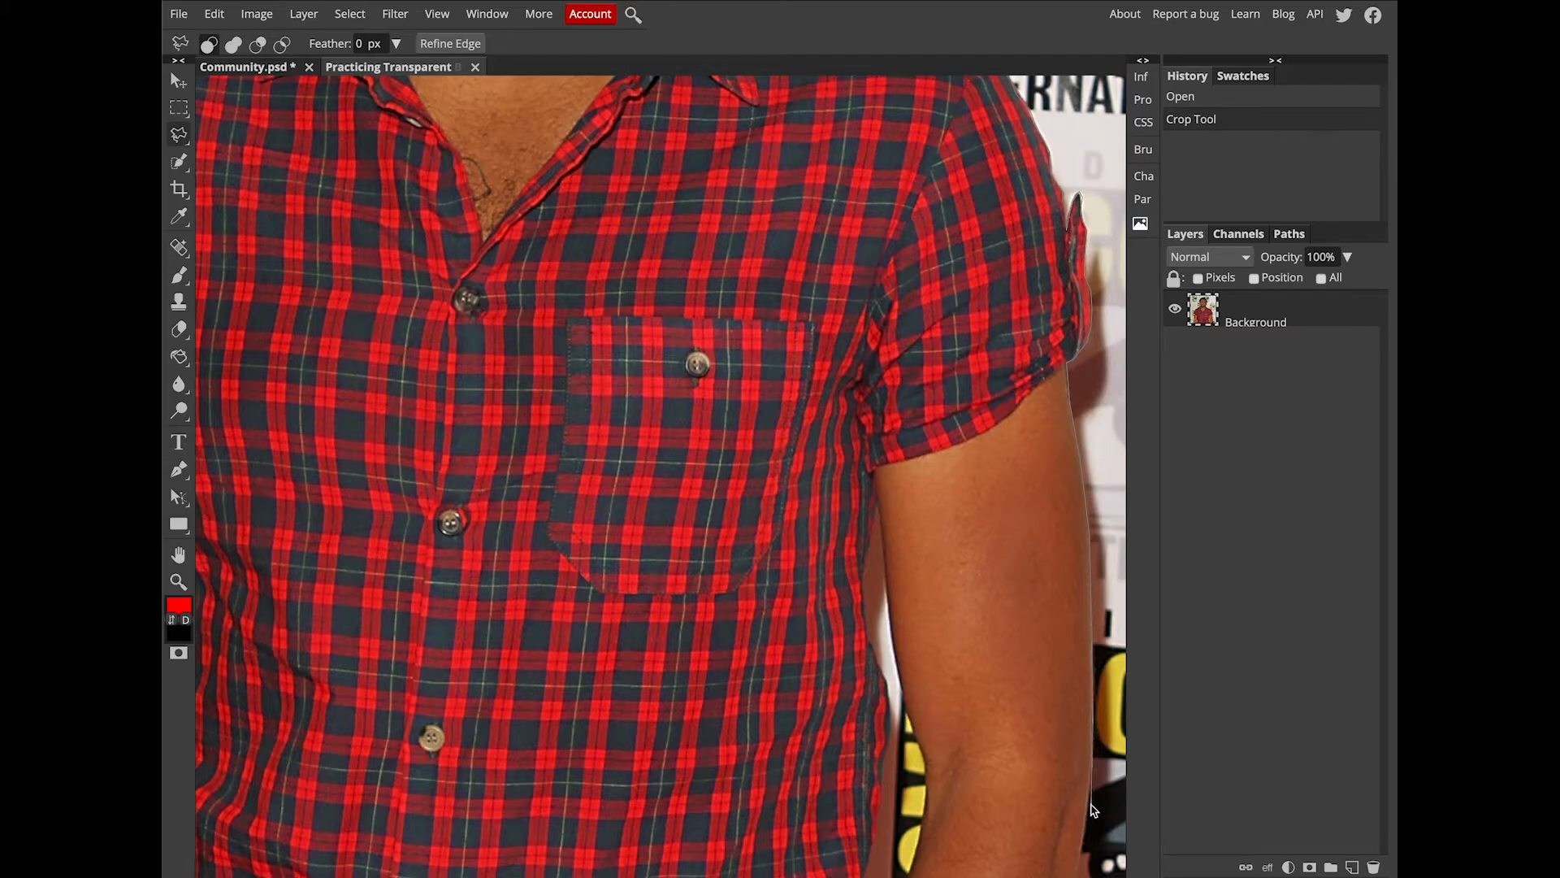
pyautogui.scroll(-3, 1078, 847)
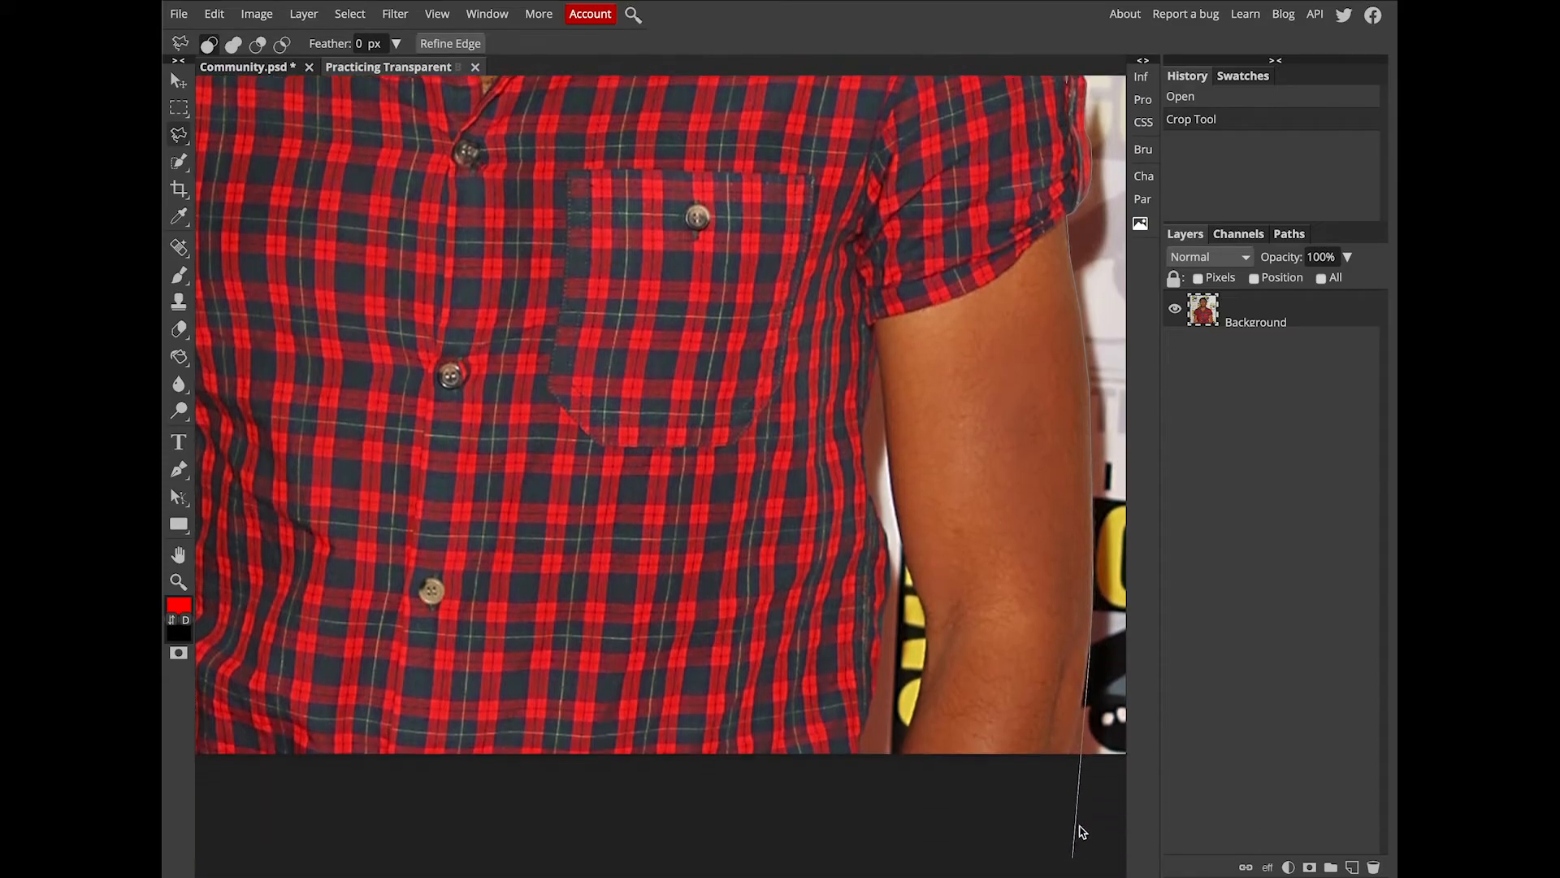
pyautogui.scroll(-1, 1077, 848)
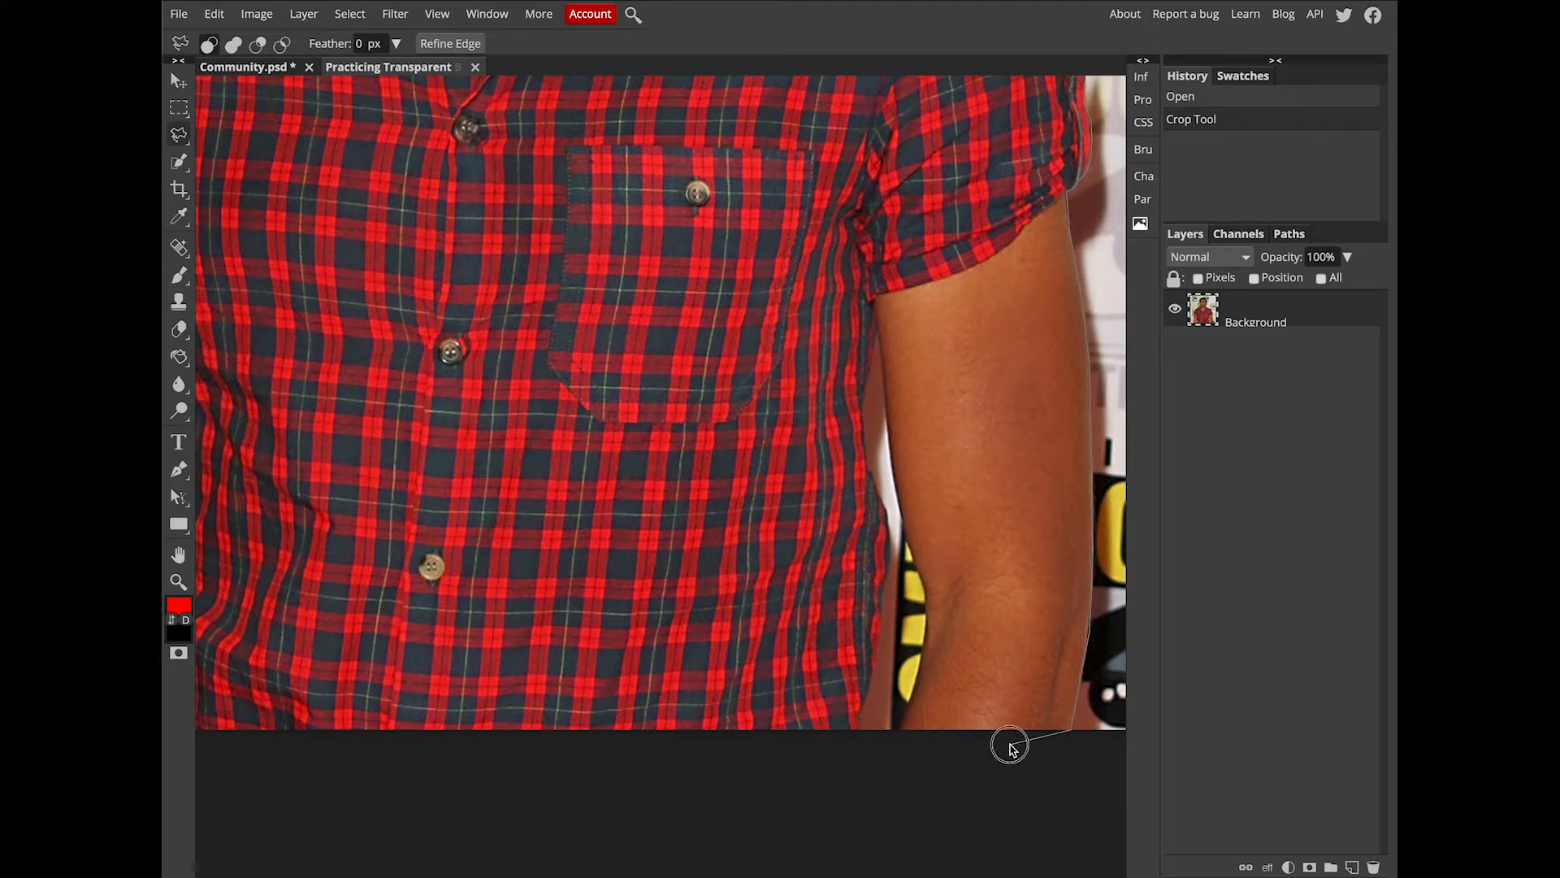
# Run the lasso outline just below the photo's lower edge and close it at the left-hand arm.
pyautogui.click(340, 745)
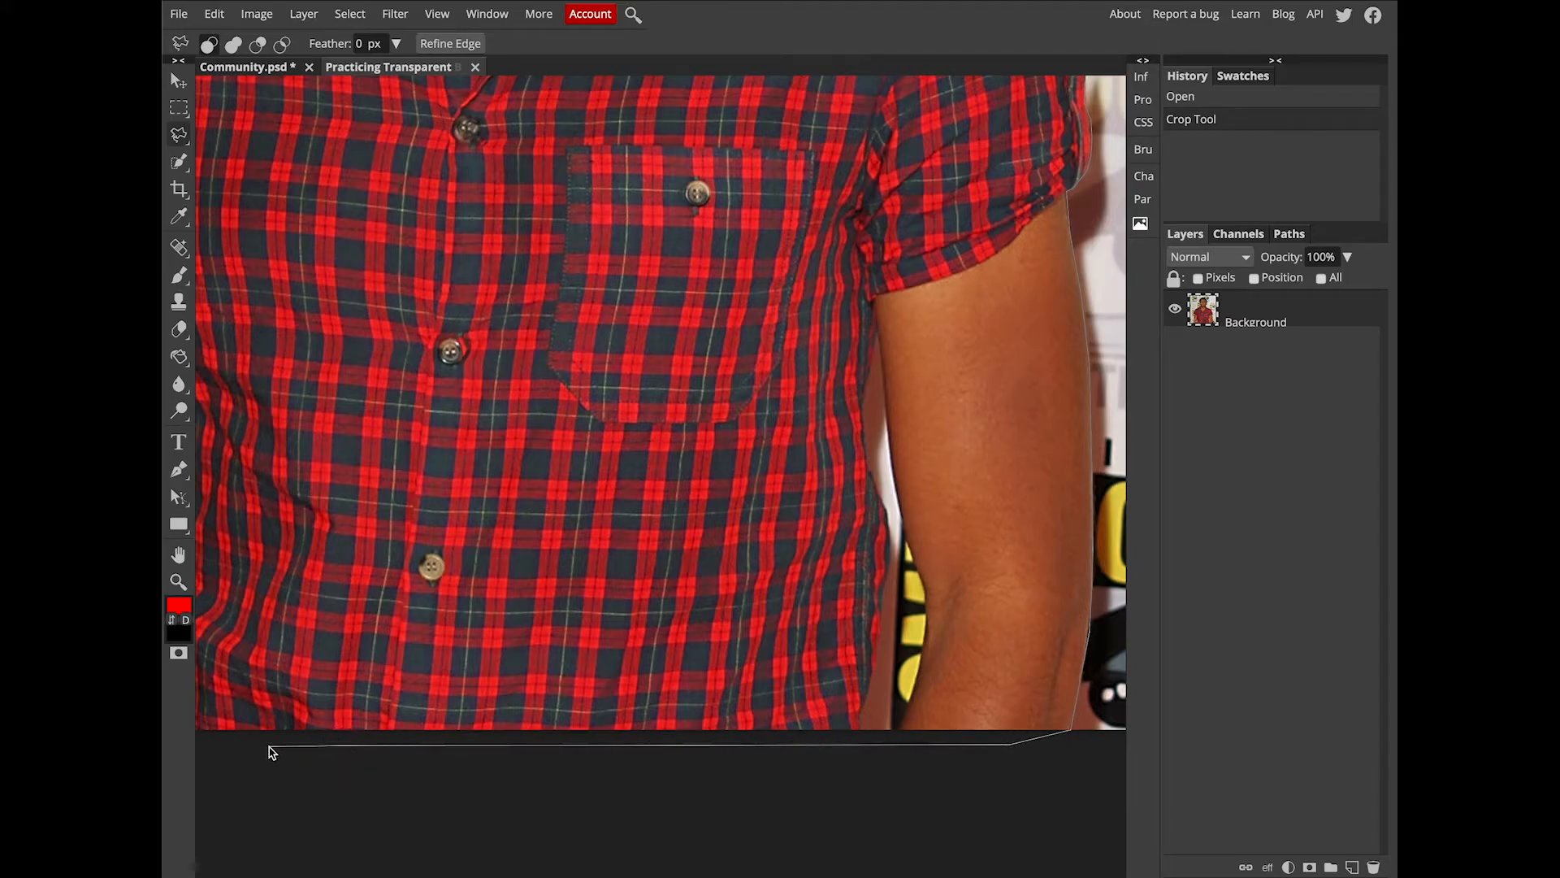
pyautogui.hscroll(-1, 308, 748)
pyautogui.hscroll(-5, 308, 754)
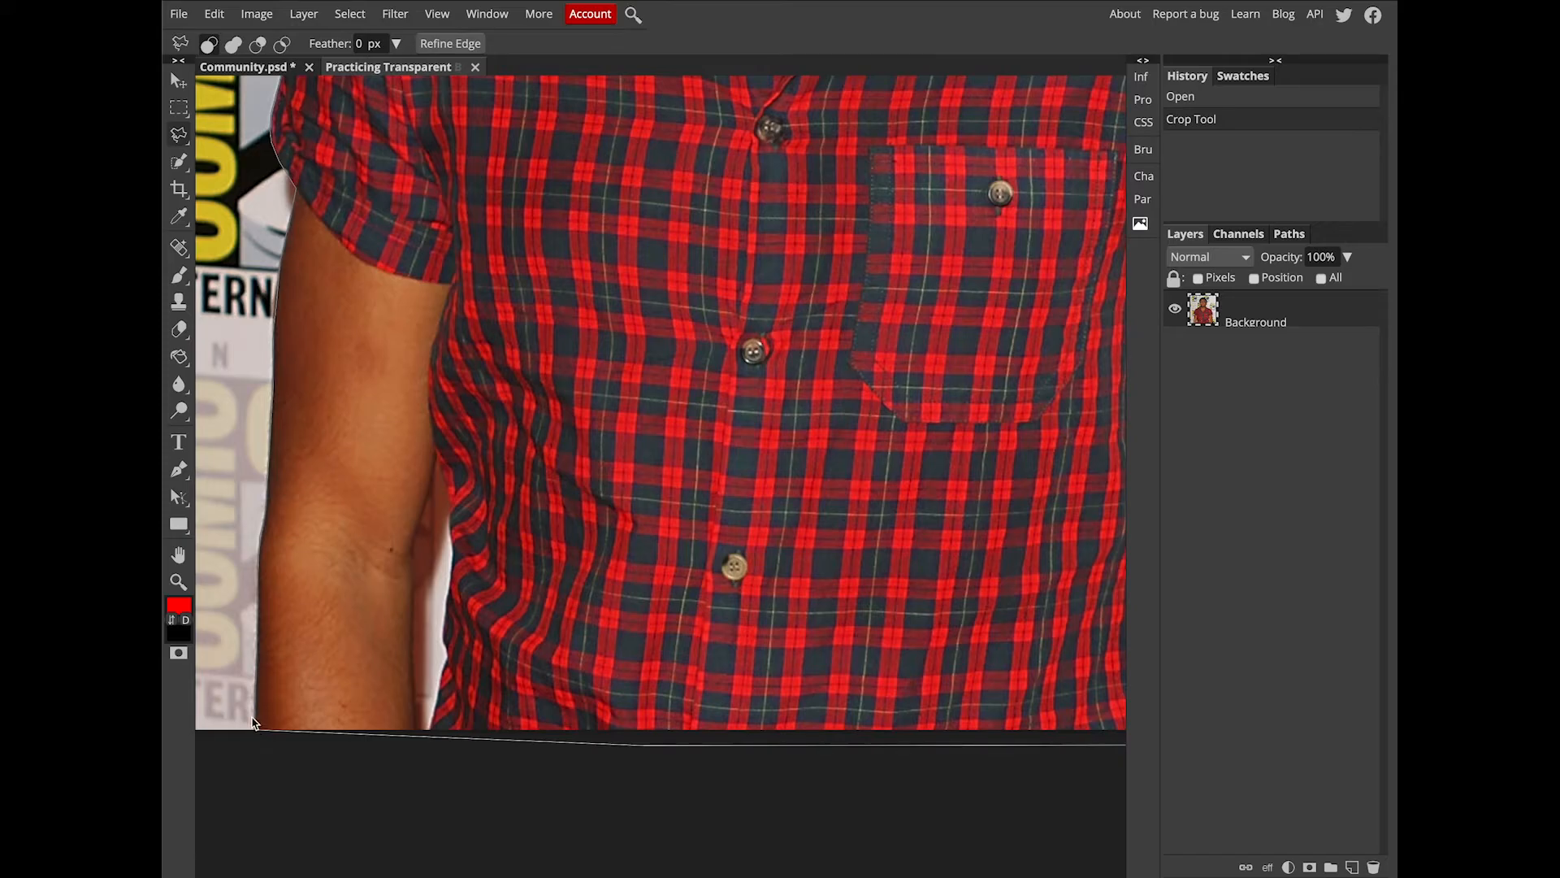
pyautogui.moveTo(254, 723); pyautogui.dragTo(255, 736)
pyautogui.click(254, 736)
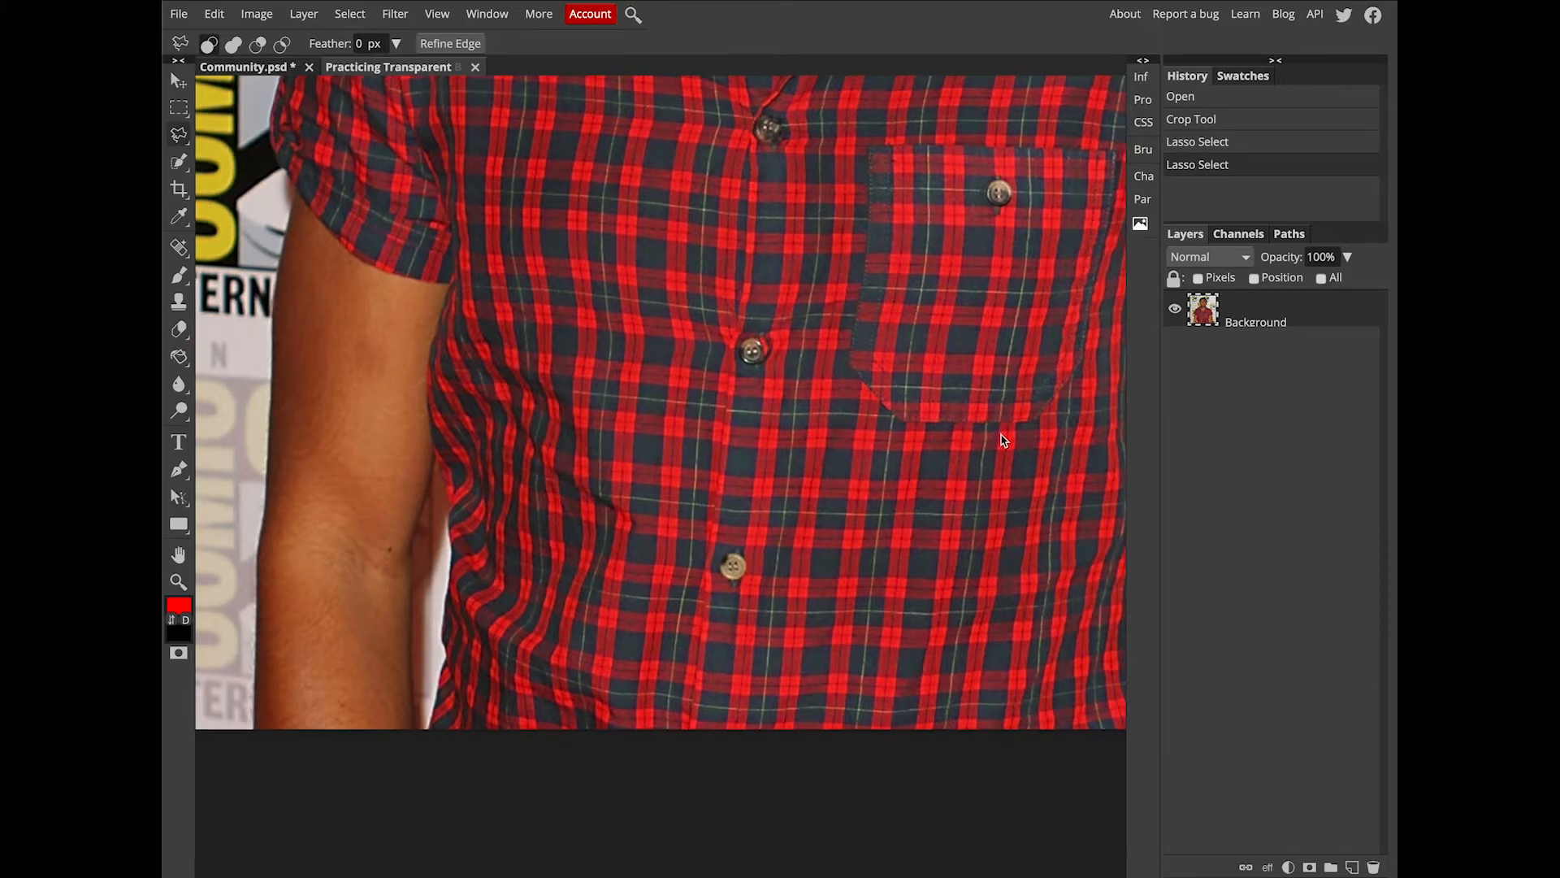
# Undo the extra lasso action to restore the selection around the whole man.
pyautogui.scroll(-5, 625, 406)
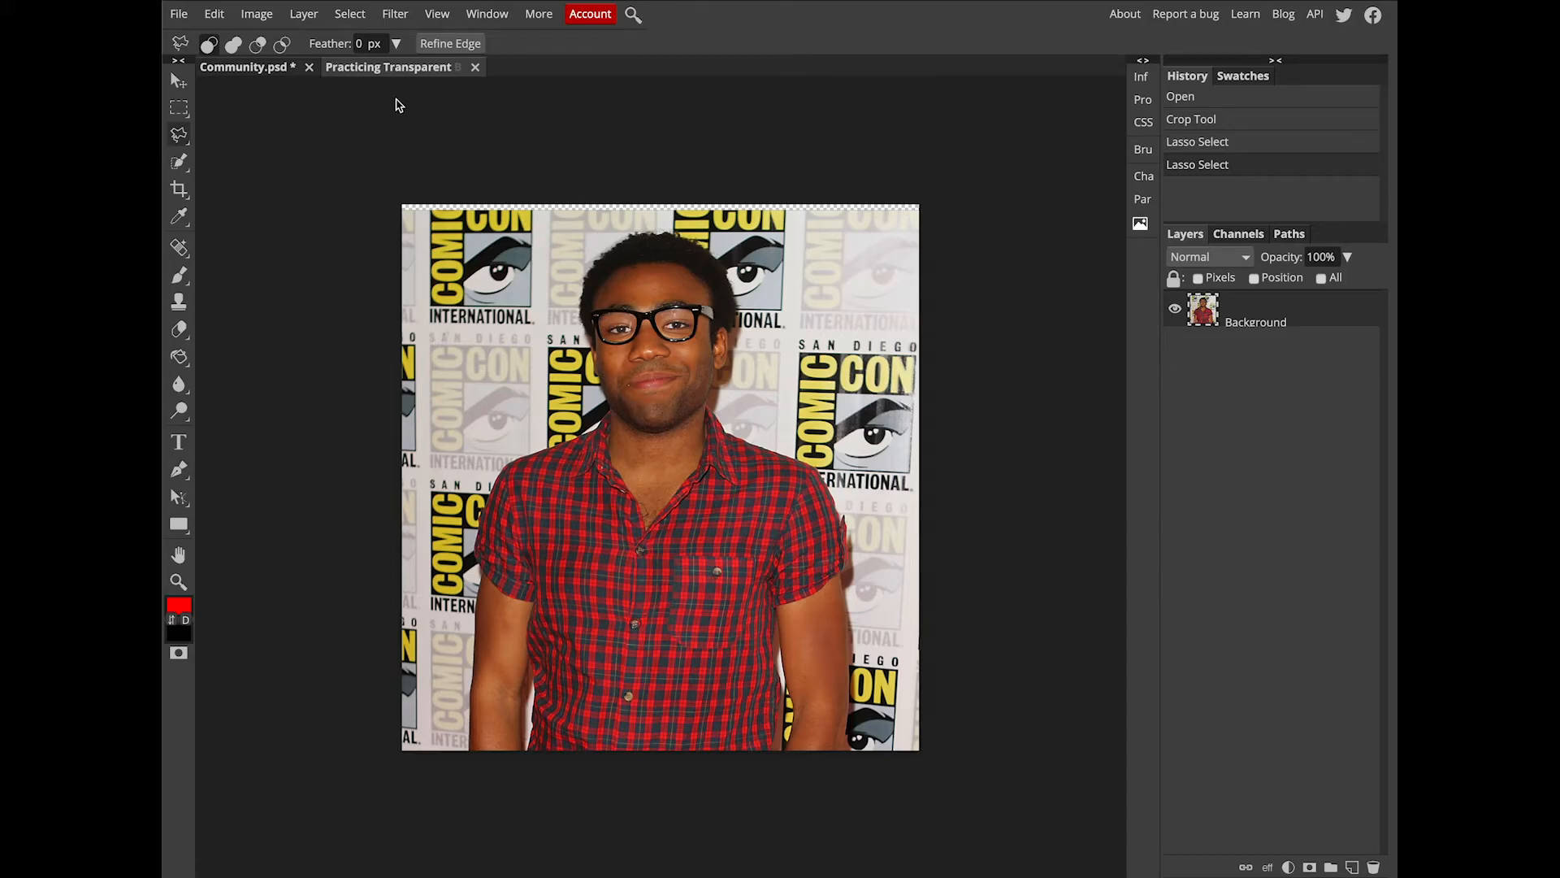
pyautogui.click(350, 18)
pyautogui.hotkey('ctrl', 'z')
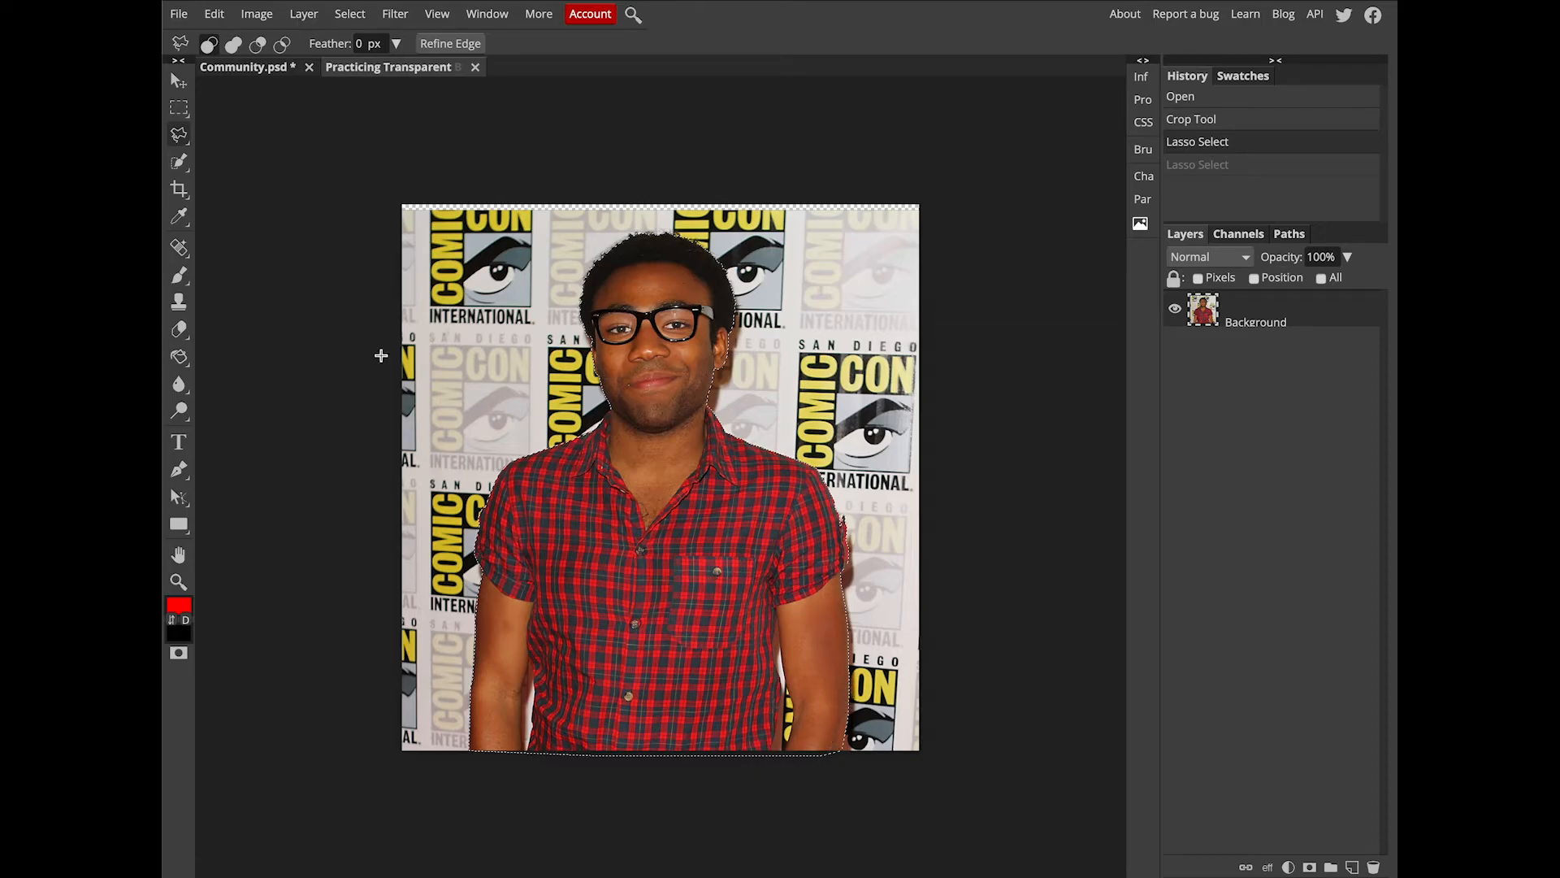
# Invert the selection and delete the background around the man.
pyautogui.click(350, 14)
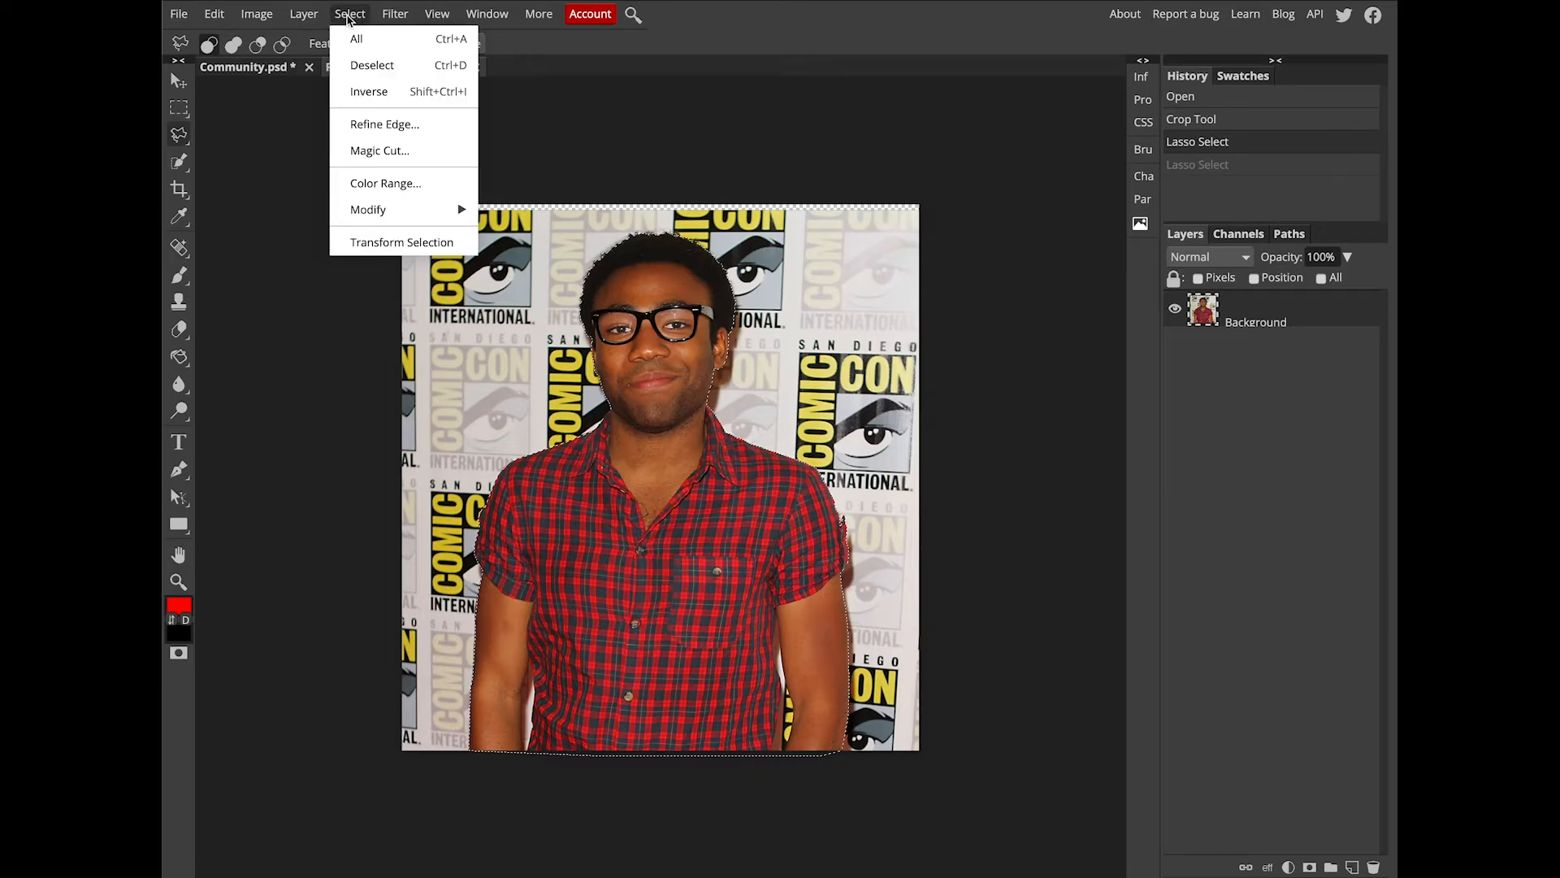
pyautogui.click(369, 91)
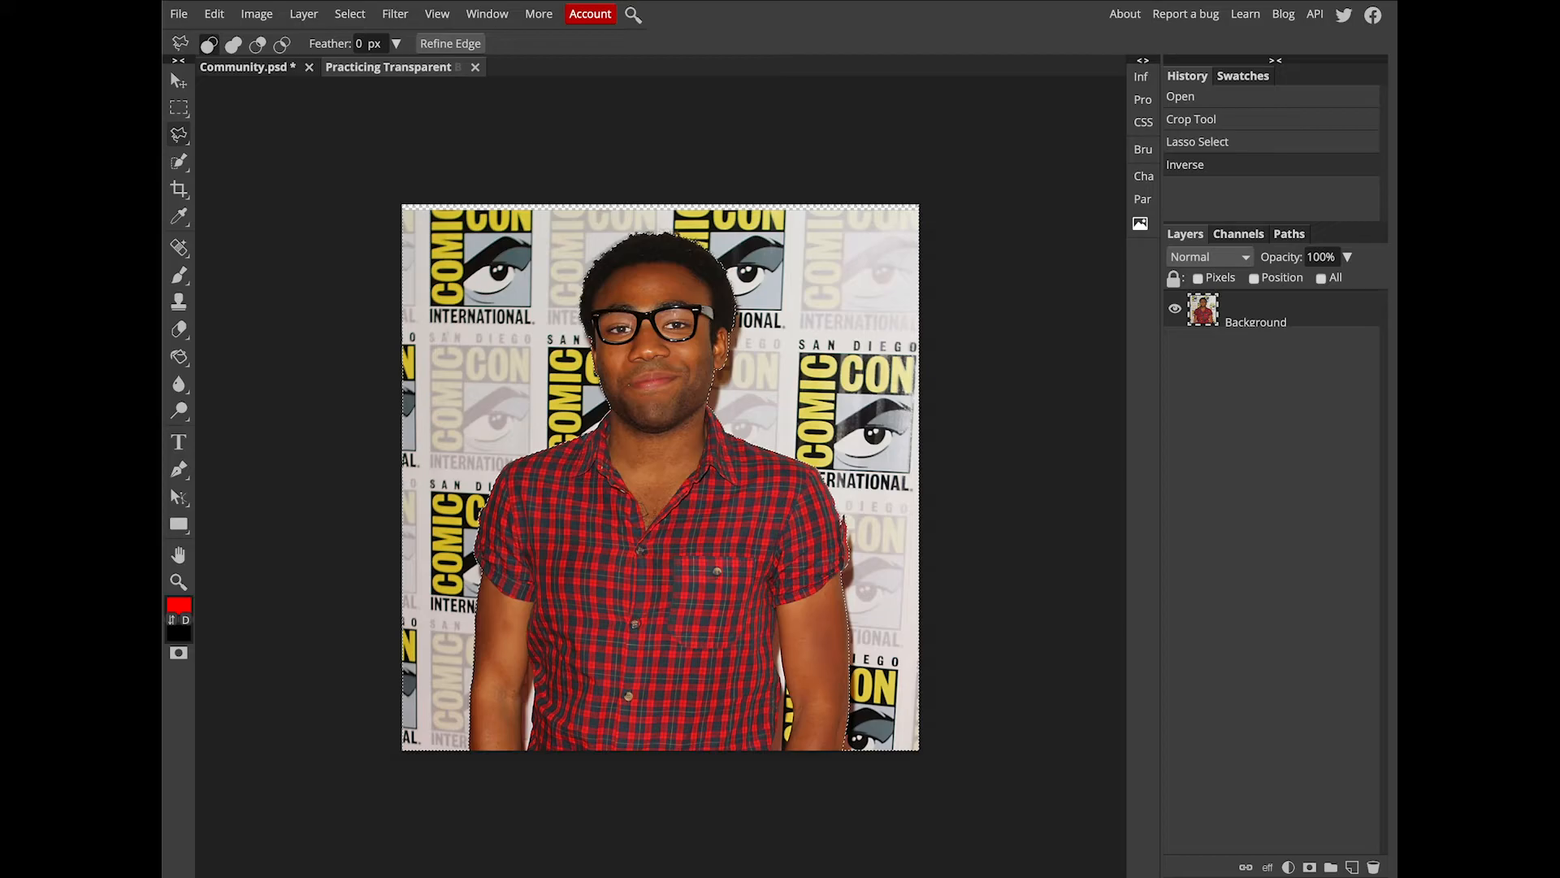
pyautogui.press('Delete')
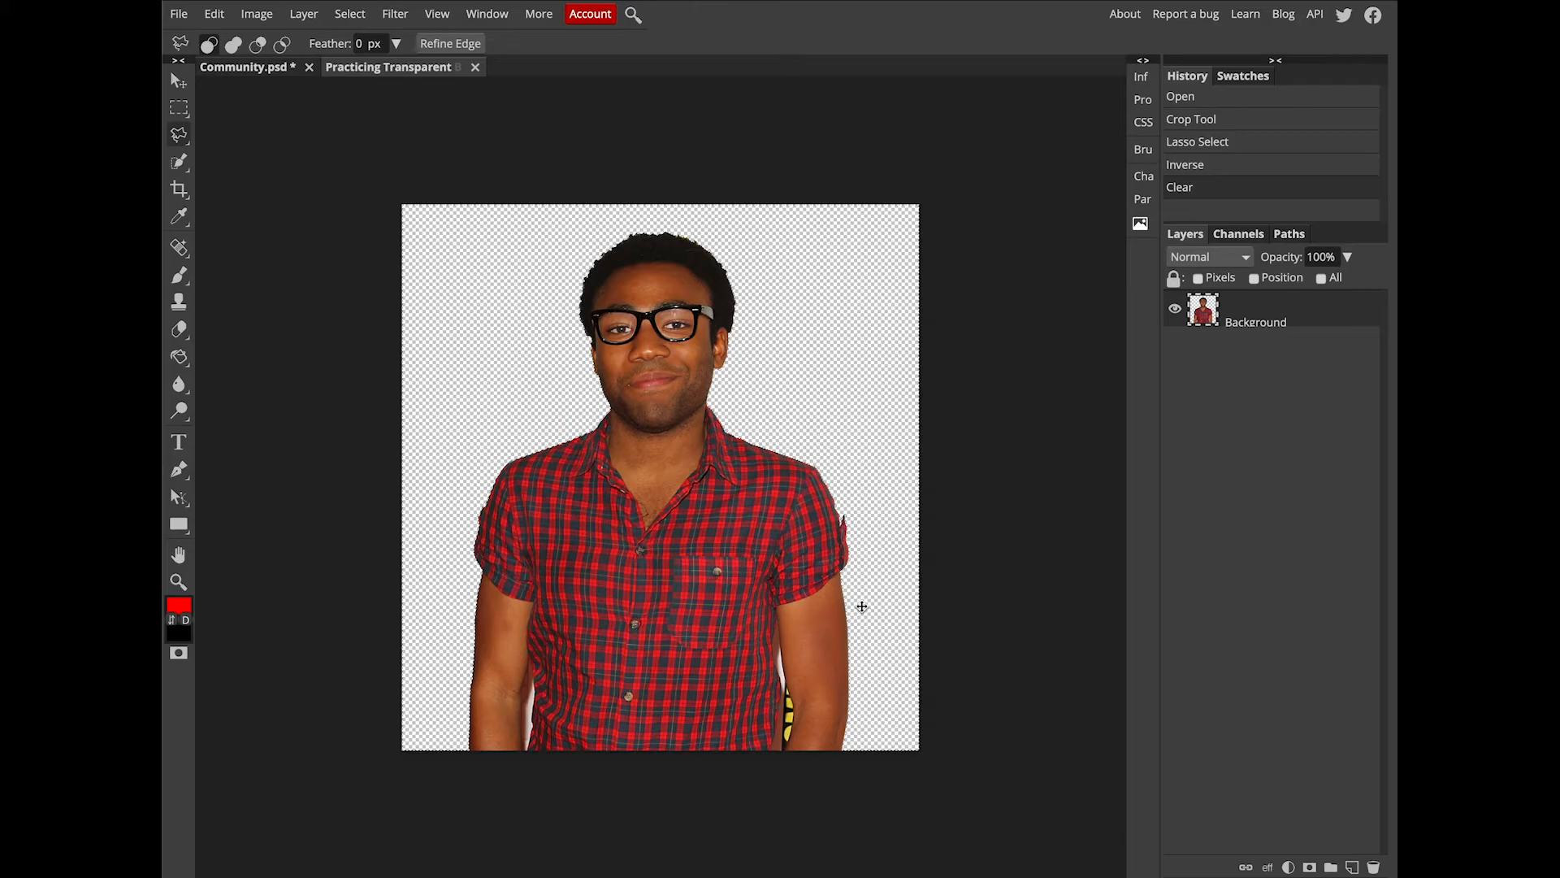
# Start a lasso outline in the gap beside the right-hand arm, tracing the arm's inner edge to the photo's lower edge.
pyautogui.hotkey('ctrl', '+')
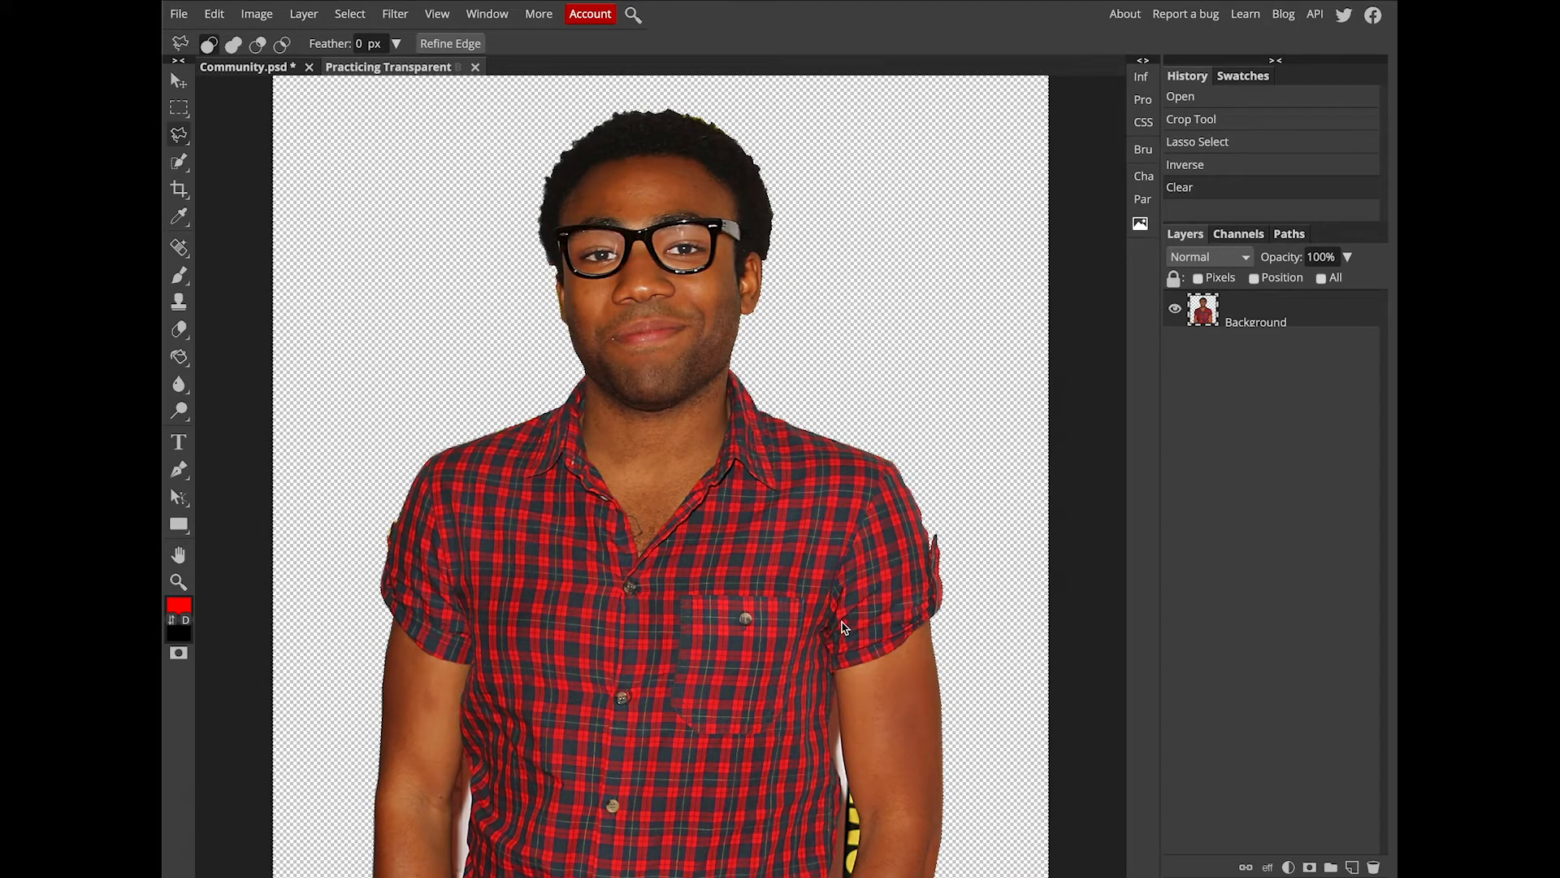
pyautogui.hotkey('ctrl', '+')
pyautogui.scroll(-2, 1080, 559)
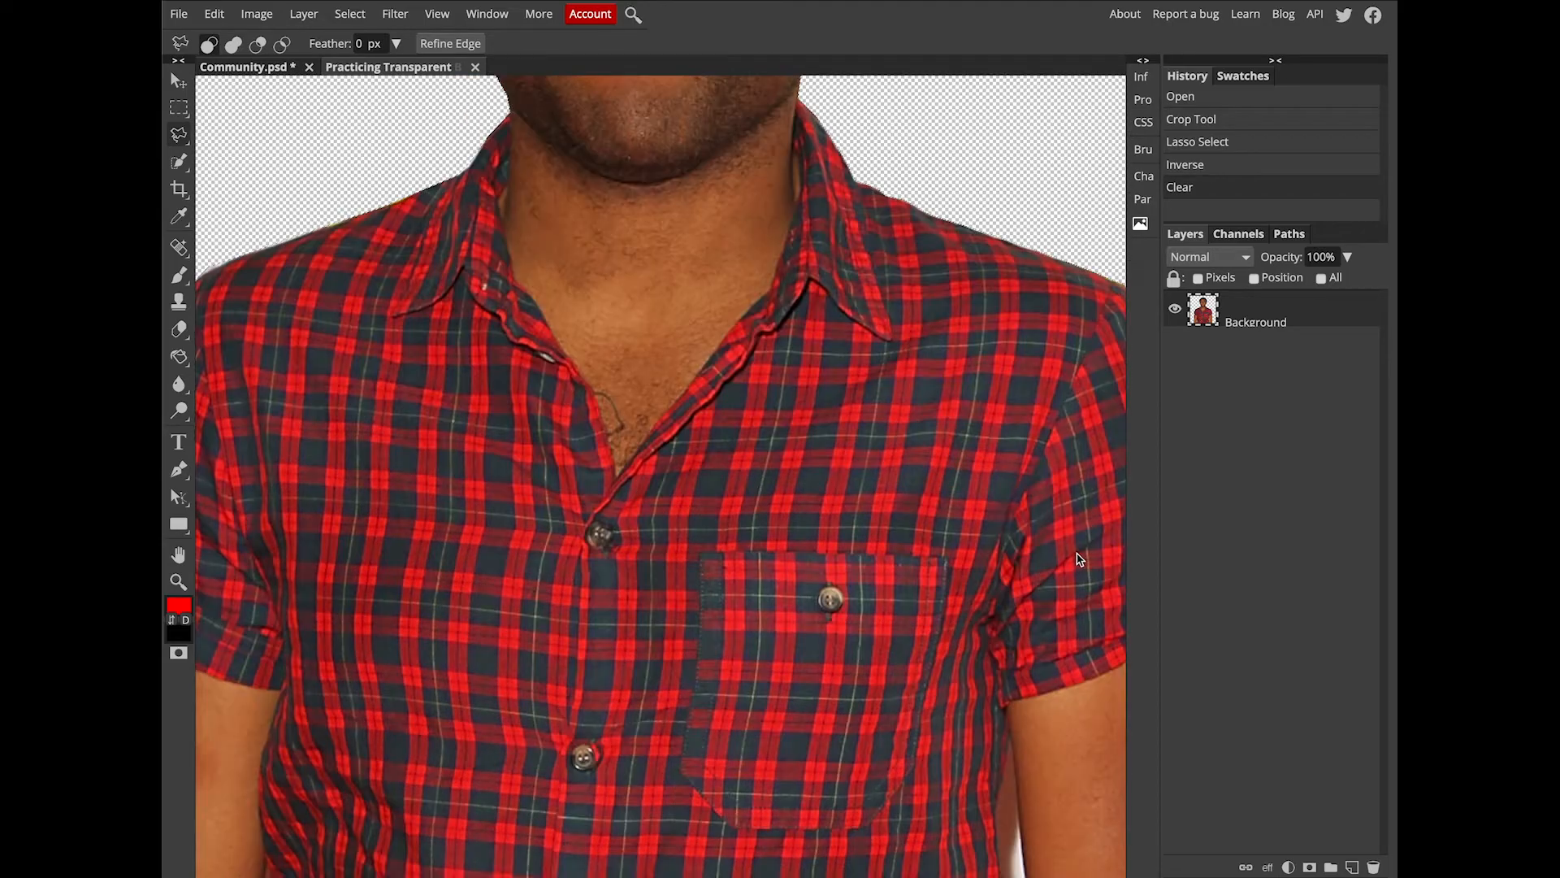
pyautogui.scroll(-2, 1078, 559)
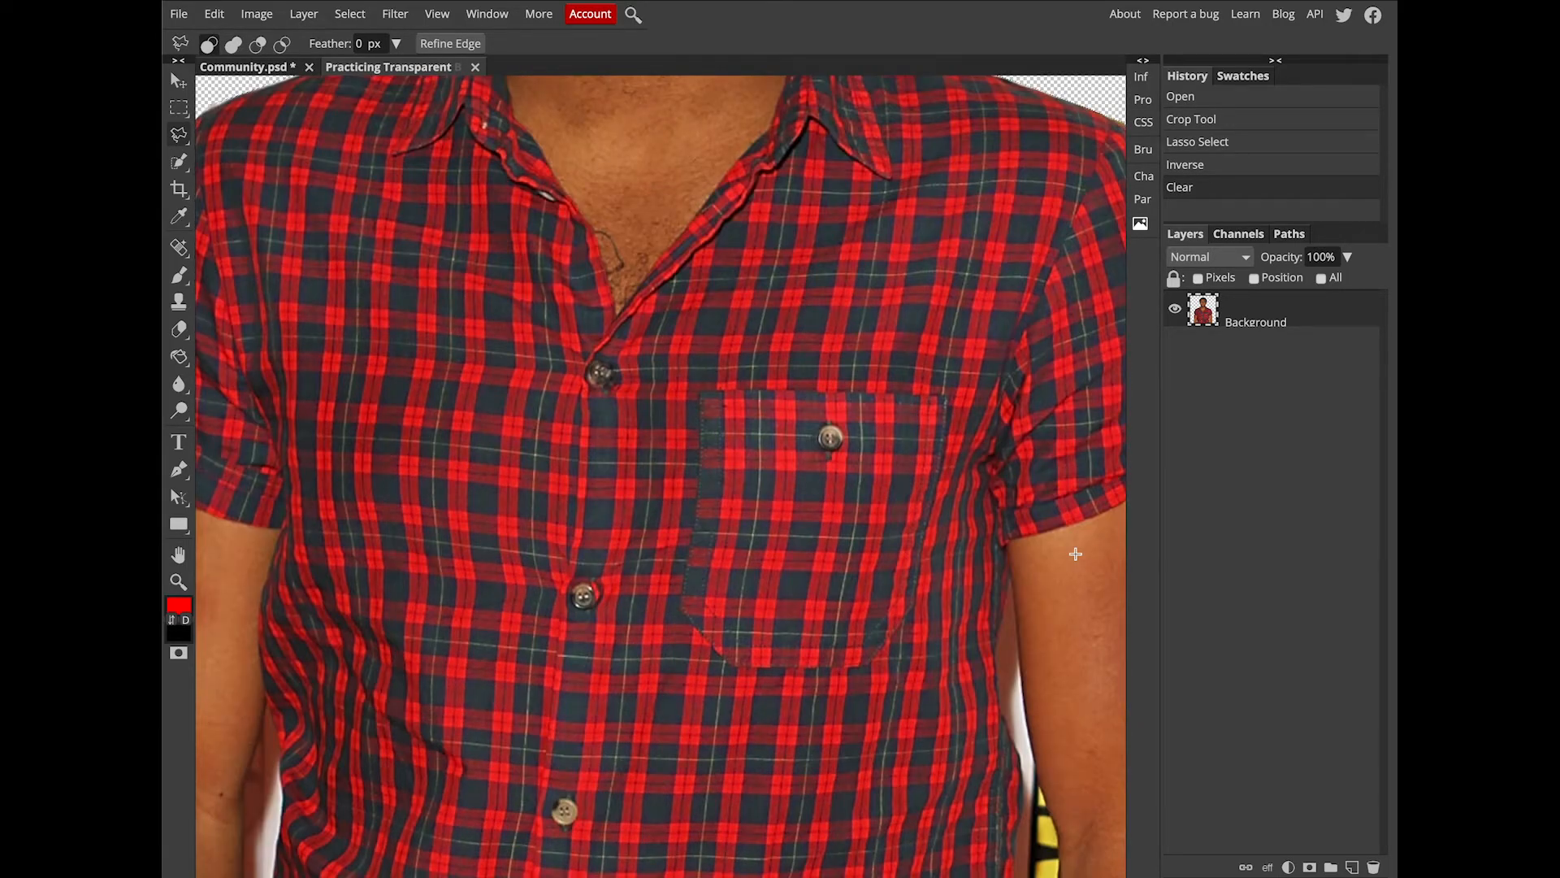
pyautogui.scroll(-3, 1076, 554)
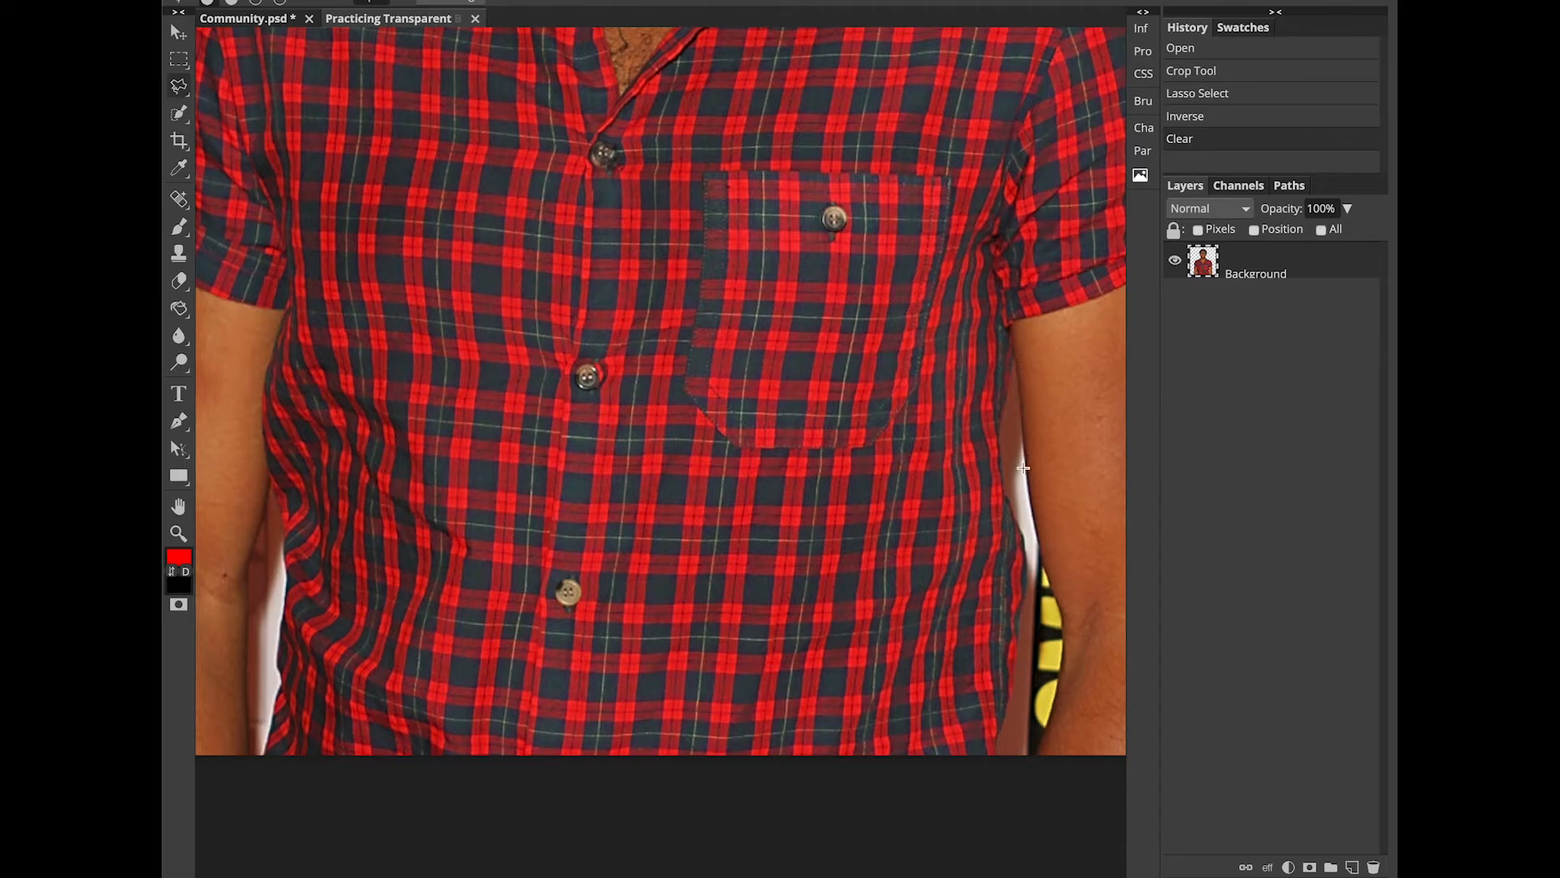
pyautogui.click(1021, 413)
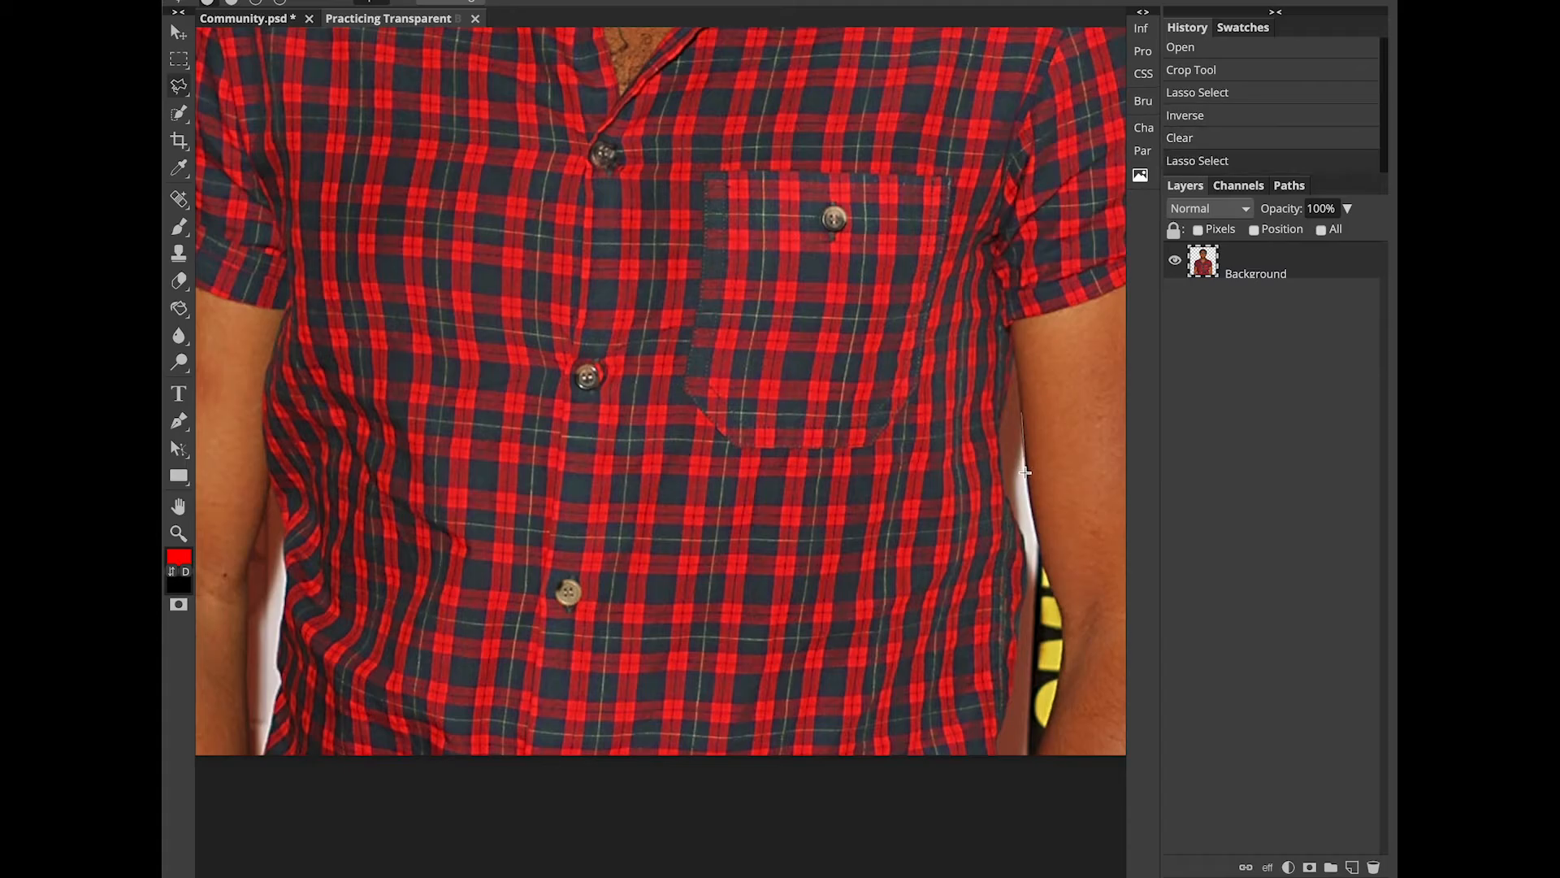
pyautogui.click(1041, 560)
pyautogui.click(1051, 590)
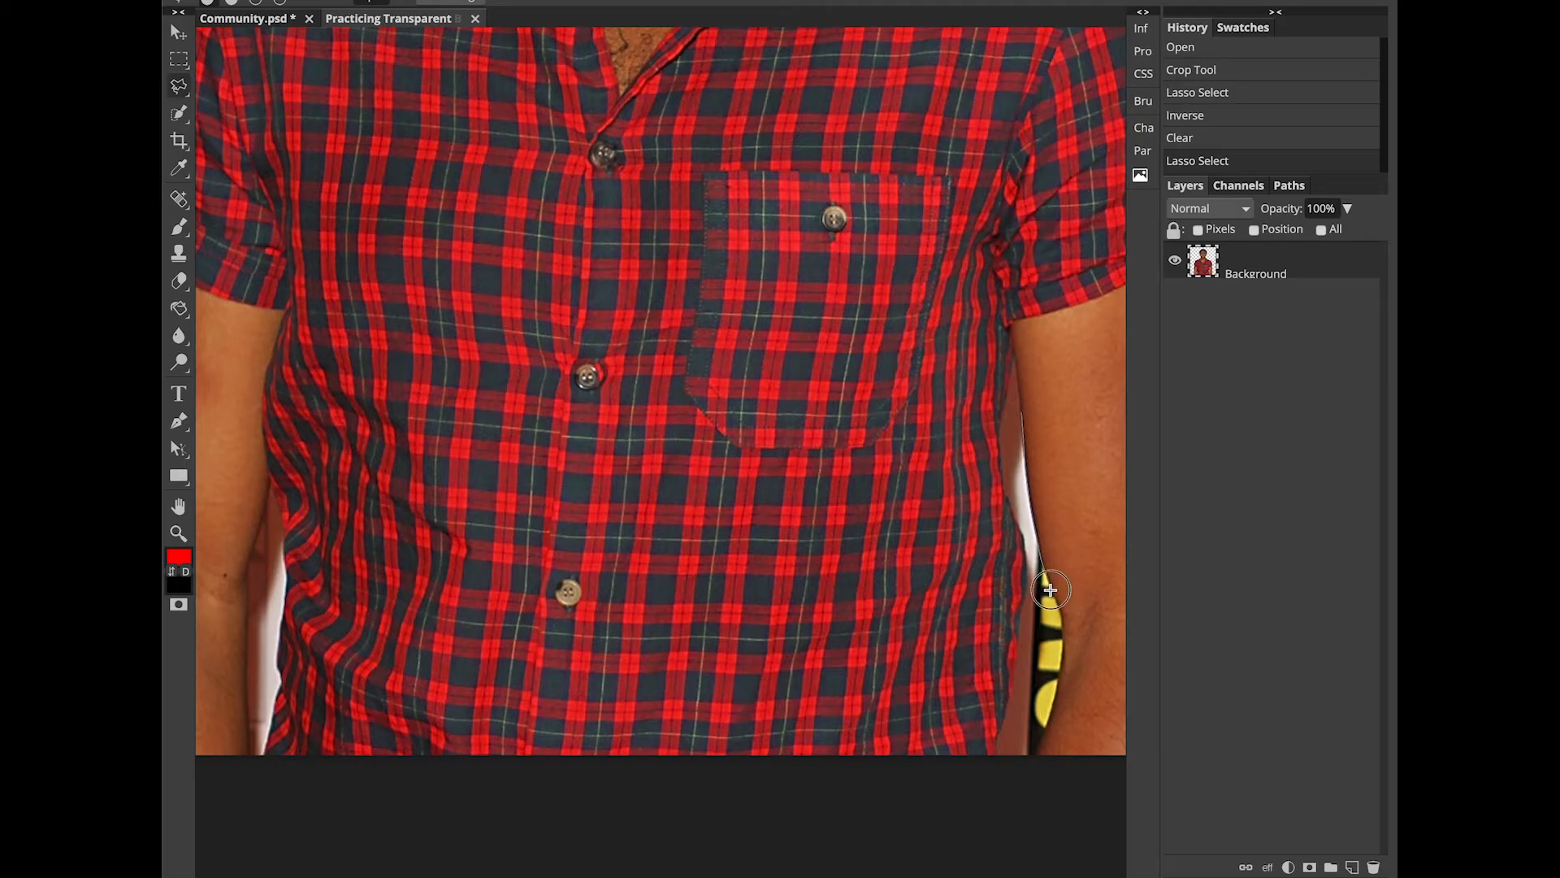
pyautogui.click(1061, 638)
pyautogui.moveTo(1053, 697); pyautogui.dragTo(1044, 723)
pyautogui.click(1047, 725)
pyautogui.click(1034, 757)
# Continue the lasso outline across the base of the gap and up along the side of the shirt.
pyautogui.click(998, 757)
pyautogui.click(1017, 644)
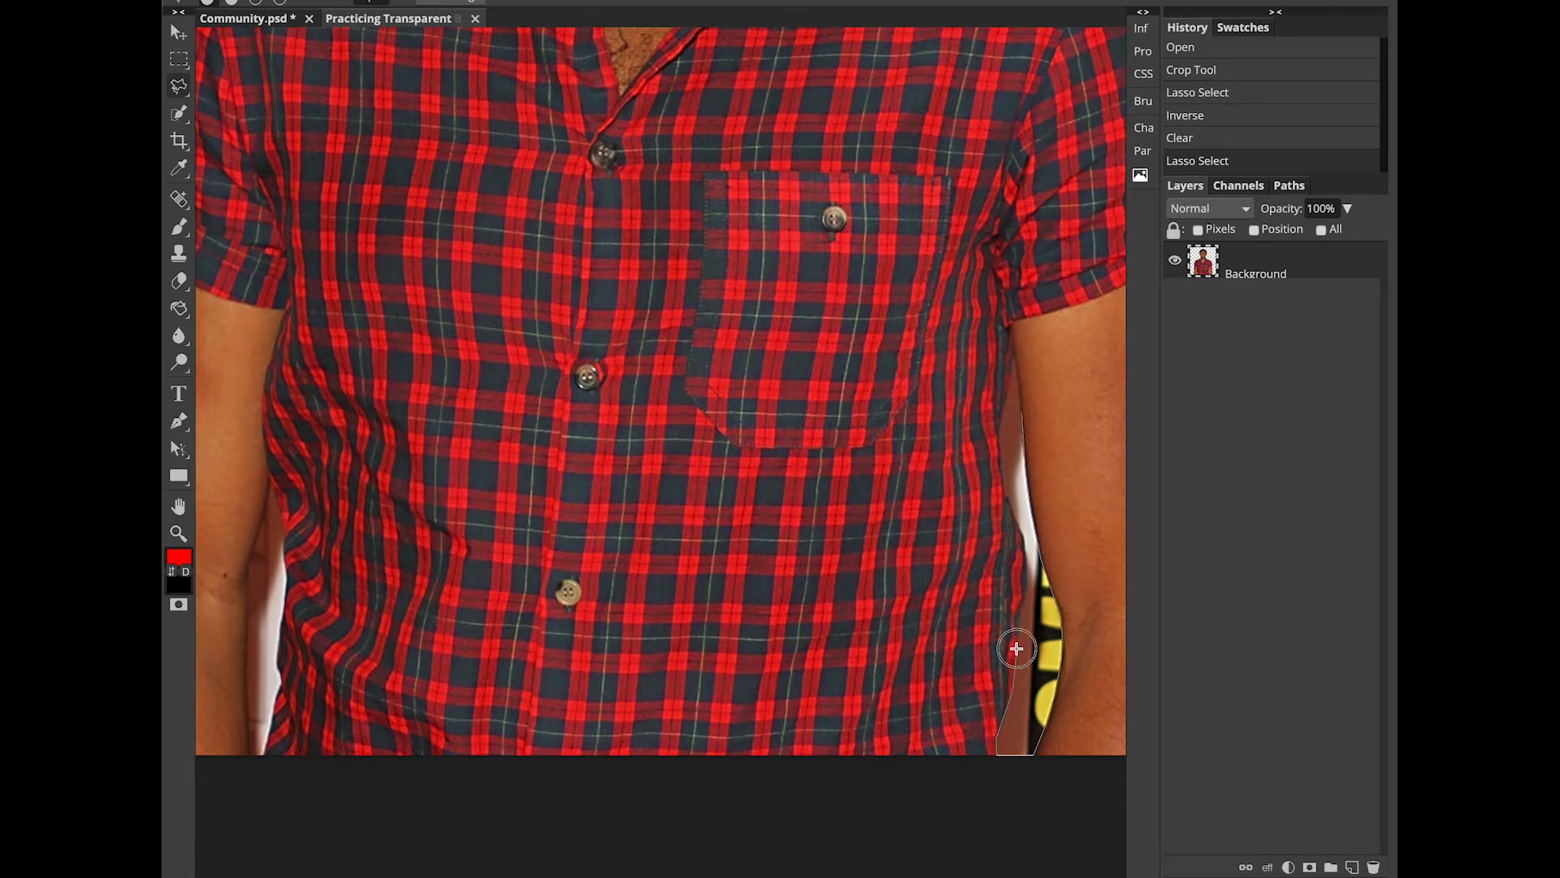
pyautogui.click(1021, 609)
pyautogui.click(1028, 581)
pyautogui.click(1023, 536)
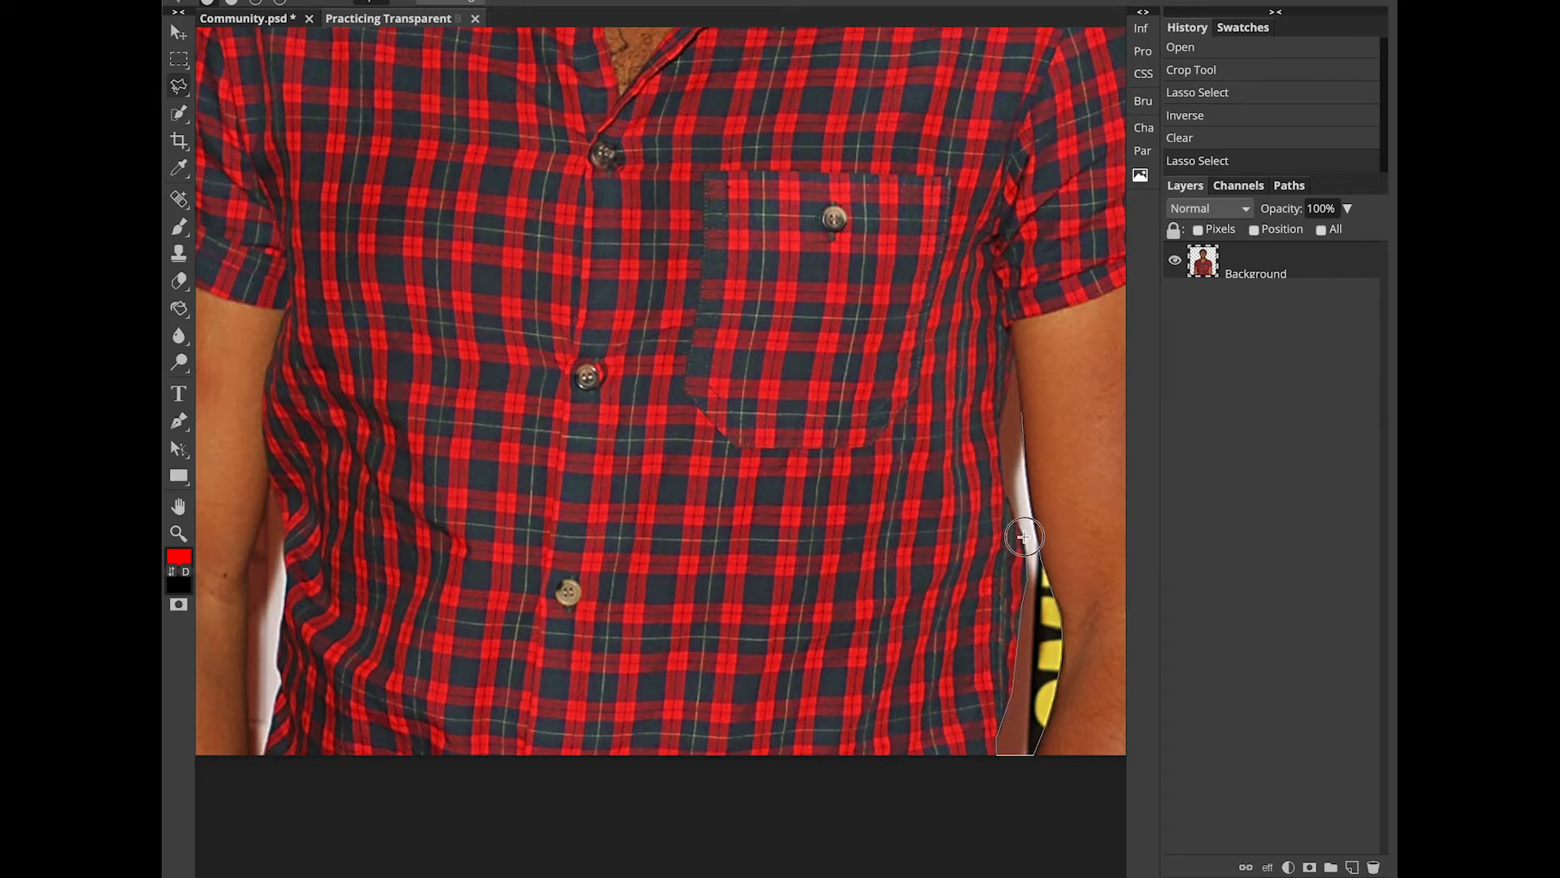
pyautogui.click(1012, 511)
pyautogui.click(1006, 486)
pyautogui.click(994, 453)
pyautogui.click(998, 424)
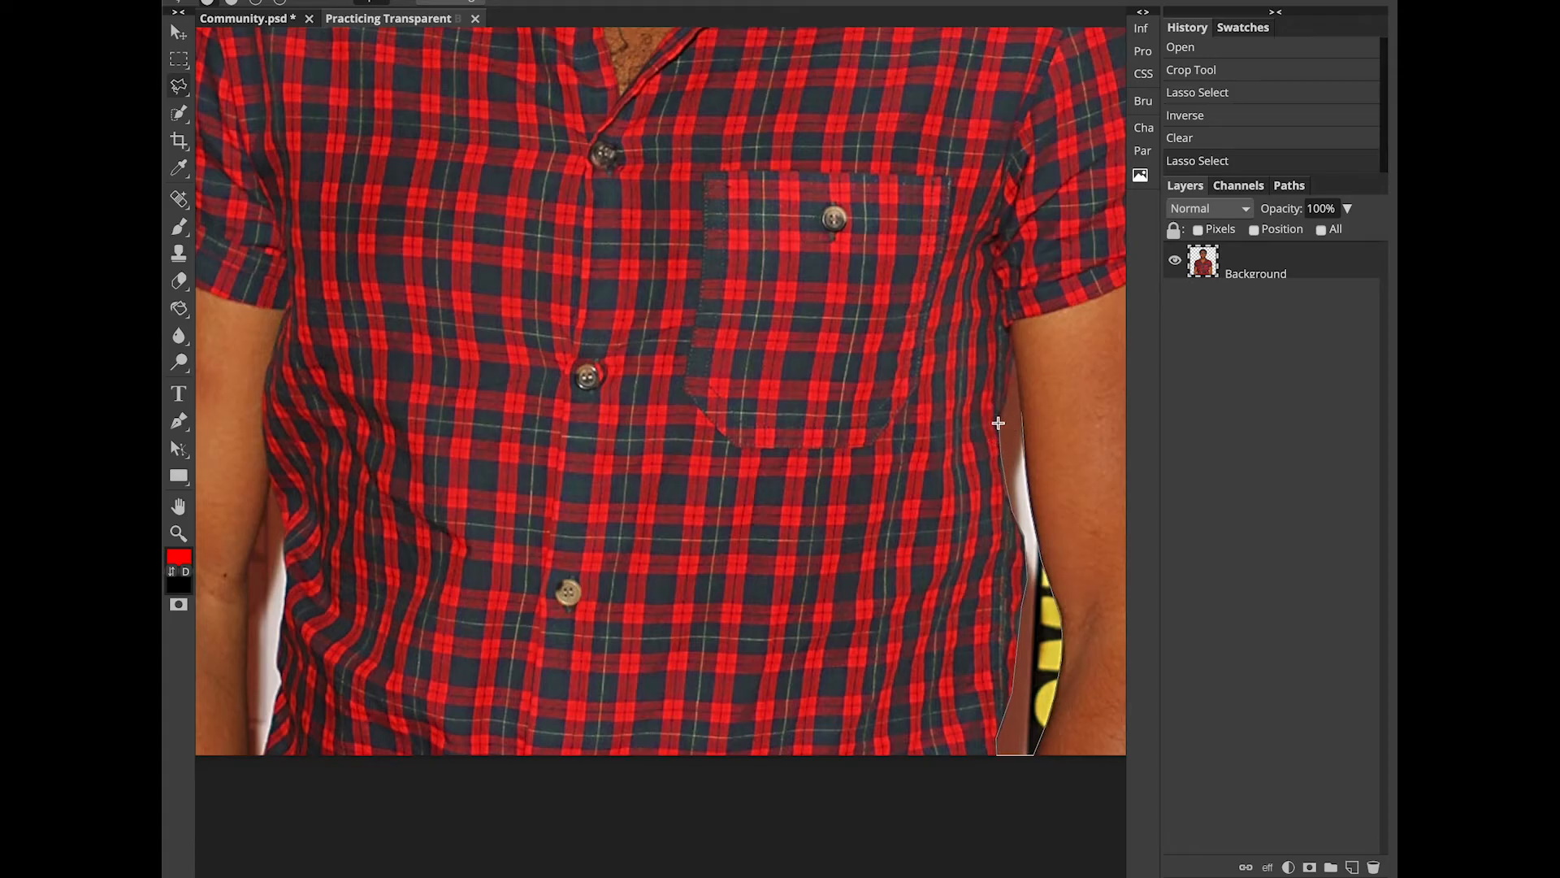
# Close the lasso outline below the right-hand armpit and delete the background enclosed between arm and shirt.
pyautogui.click(1009, 375)
pyautogui.click(1014, 351)
pyautogui.click(1022, 414)
pyautogui.doubleClick(1021, 413)
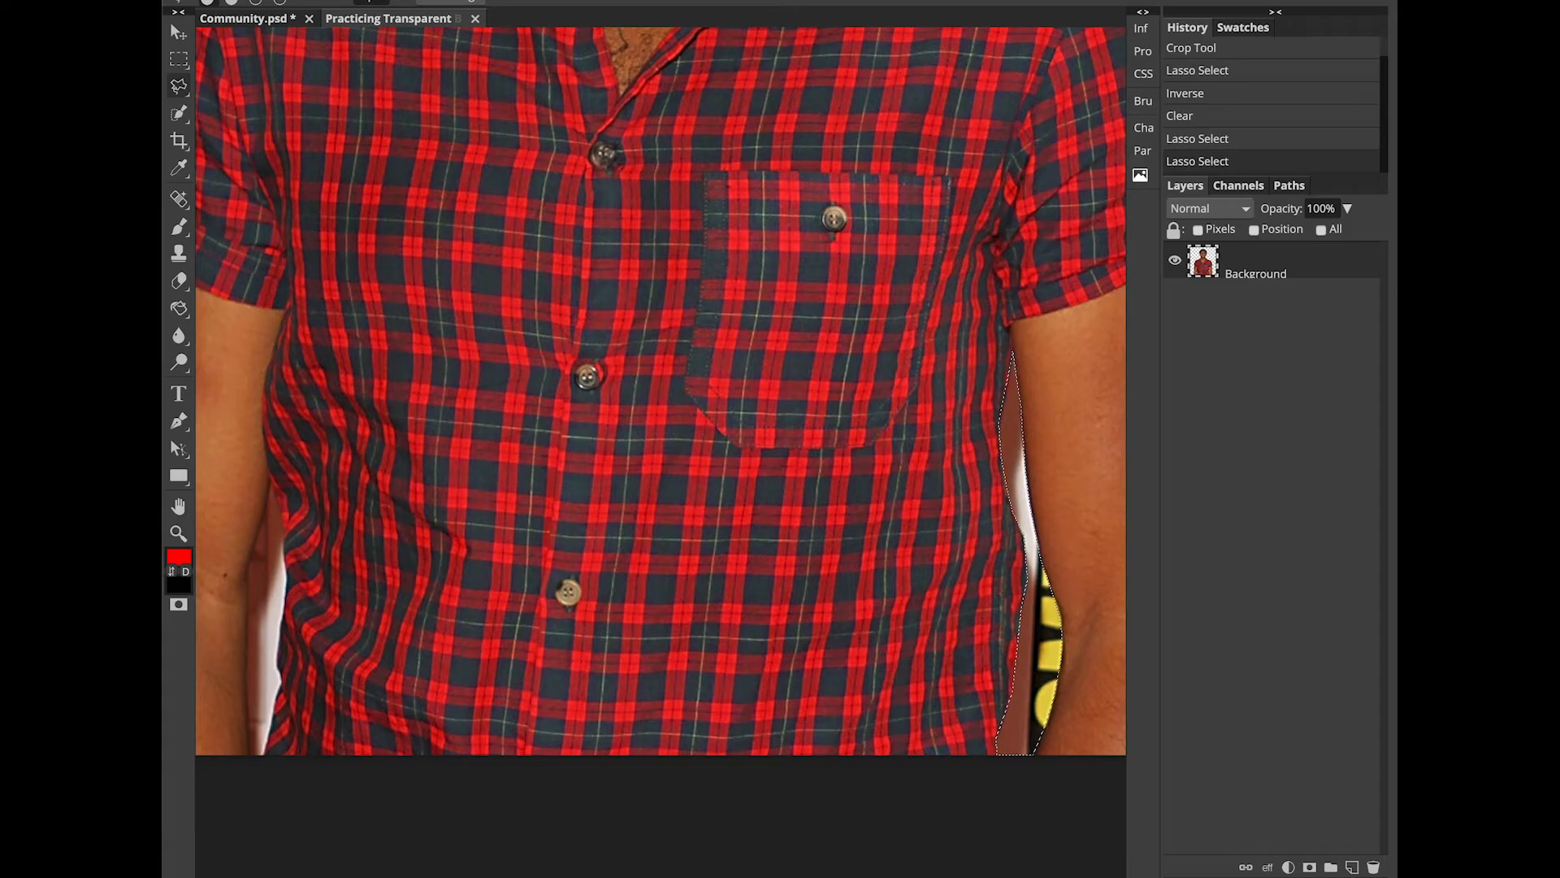
pyautogui.press('Delete')
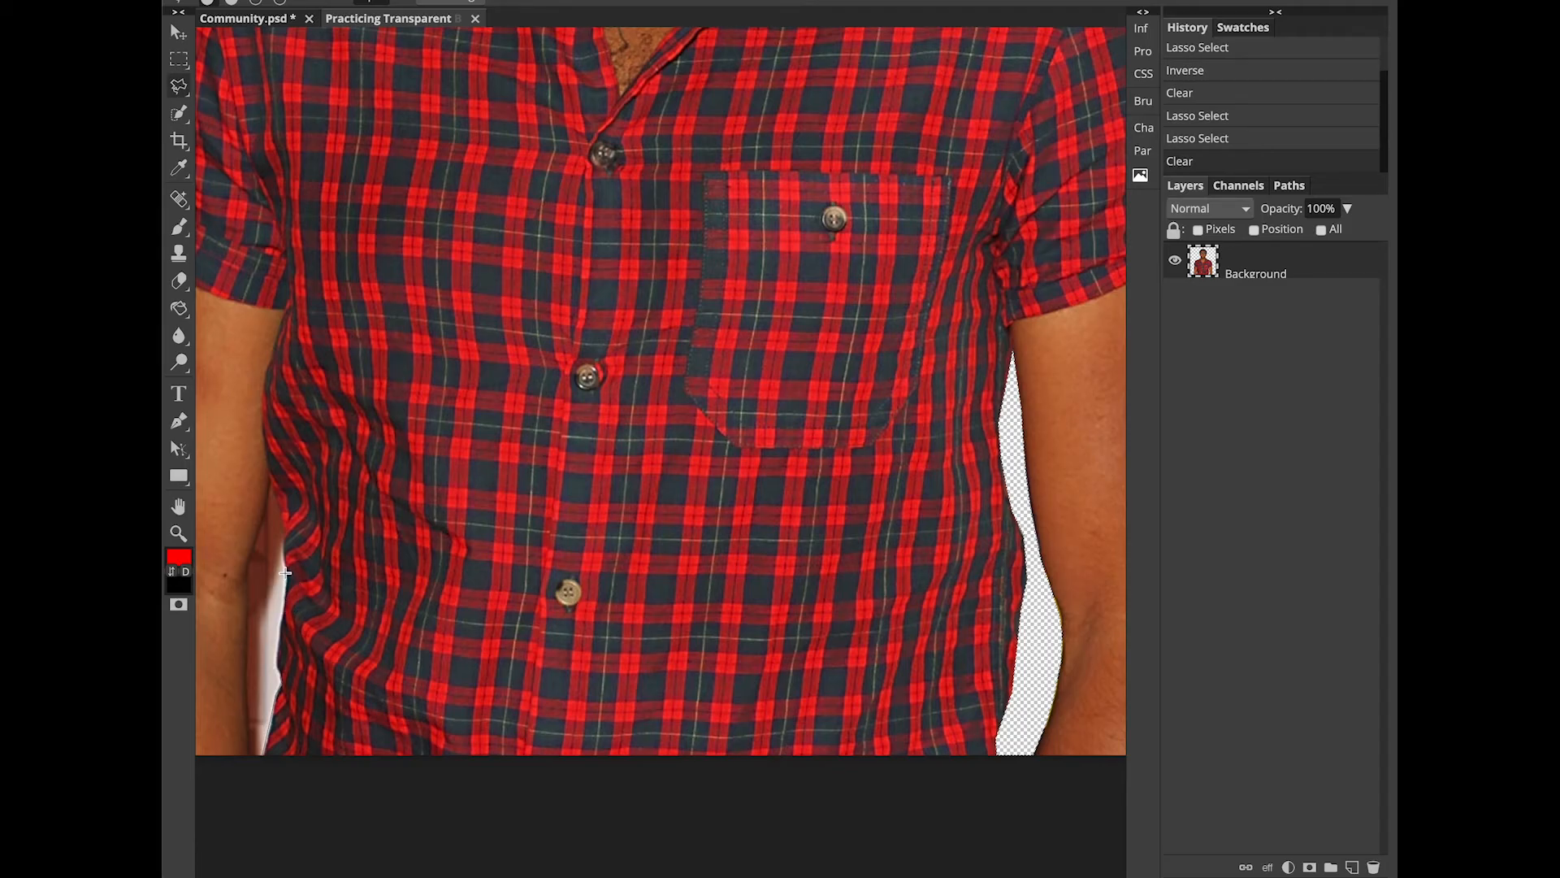
# Lasso the background gap between the left-hand arm and the shirt and delete it.
pyautogui.moveTo(280, 553)
pyautogui.mouseDown()
pyautogui.moveTo(267, 480)
pyautogui.moveTo(261, 530)
pyautogui.mouseUp()
pyautogui.click(259, 532)
pyautogui.click(248, 565)
pyautogui.click(247, 565)
pyautogui.click(245, 619)
pyautogui.click(250, 726)
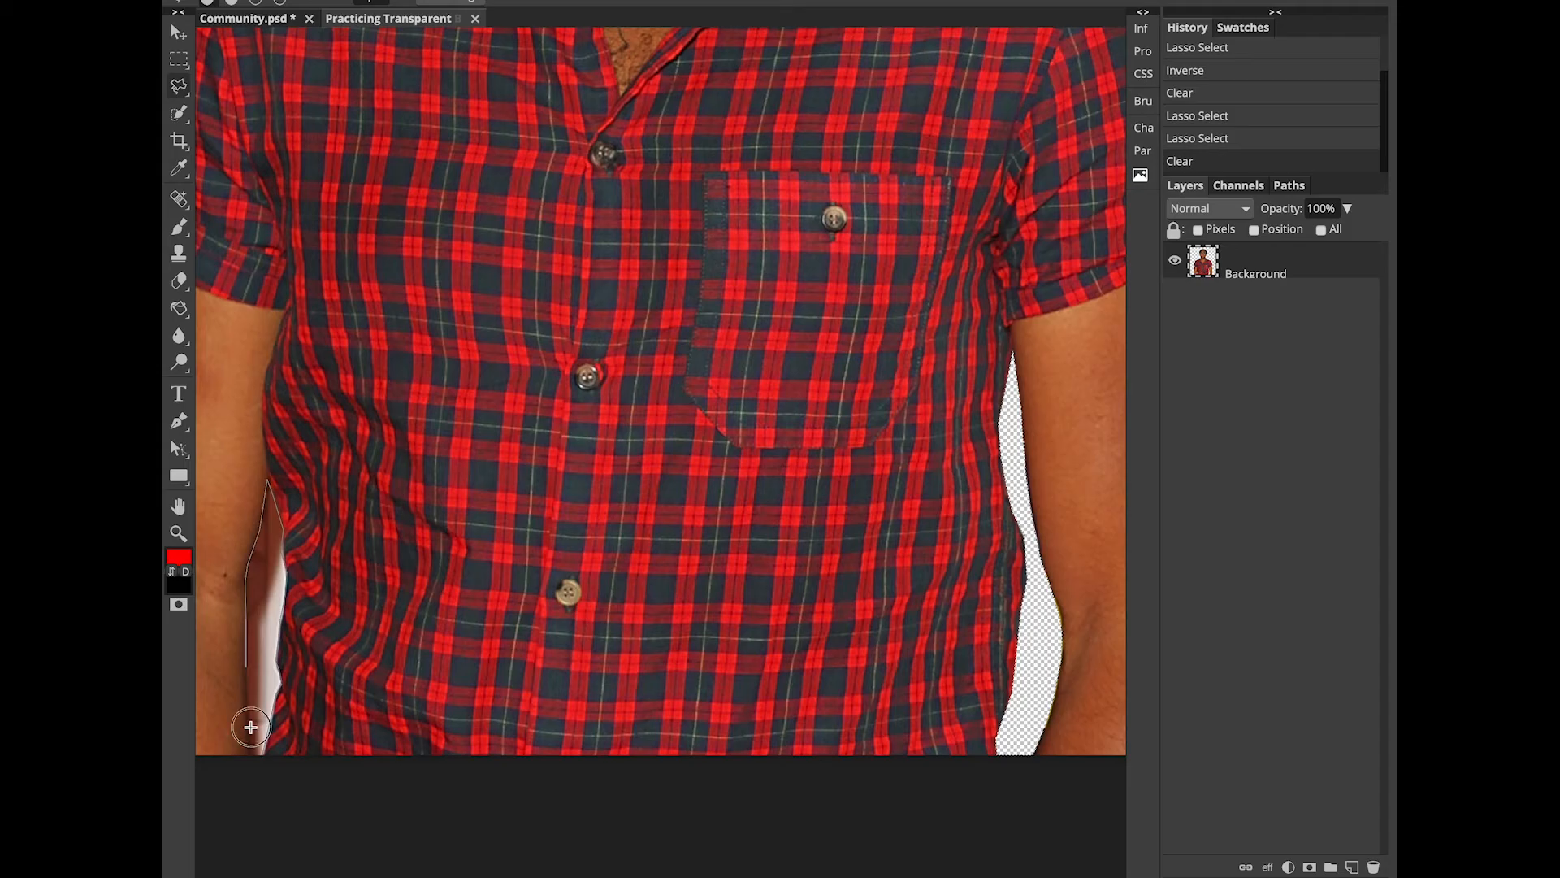
pyautogui.click(253, 760)
pyautogui.click(261, 753)
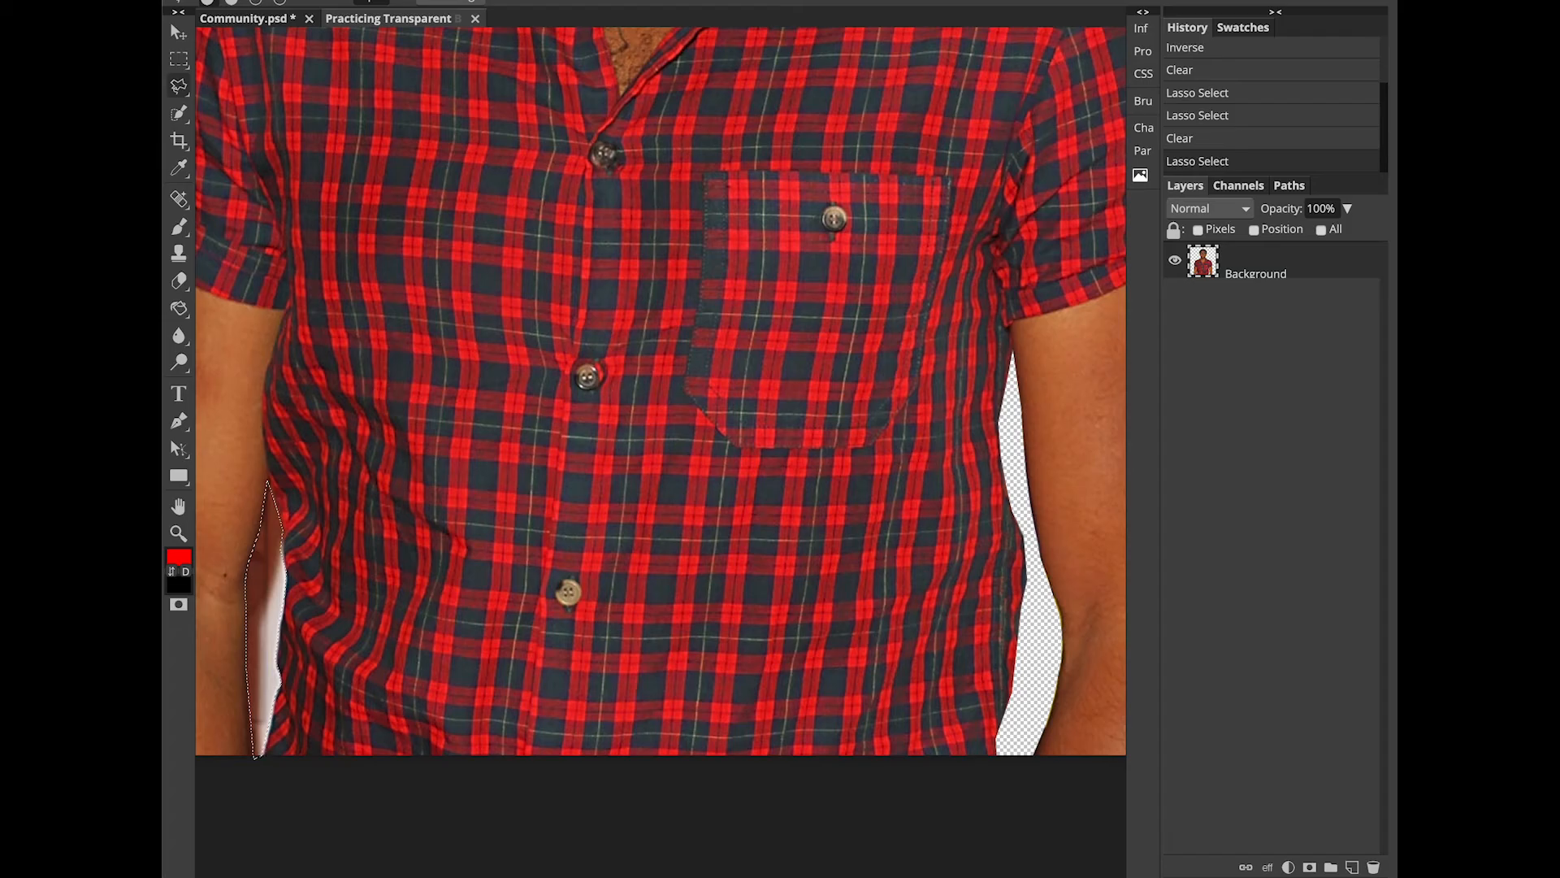
pyautogui.press('Delete')
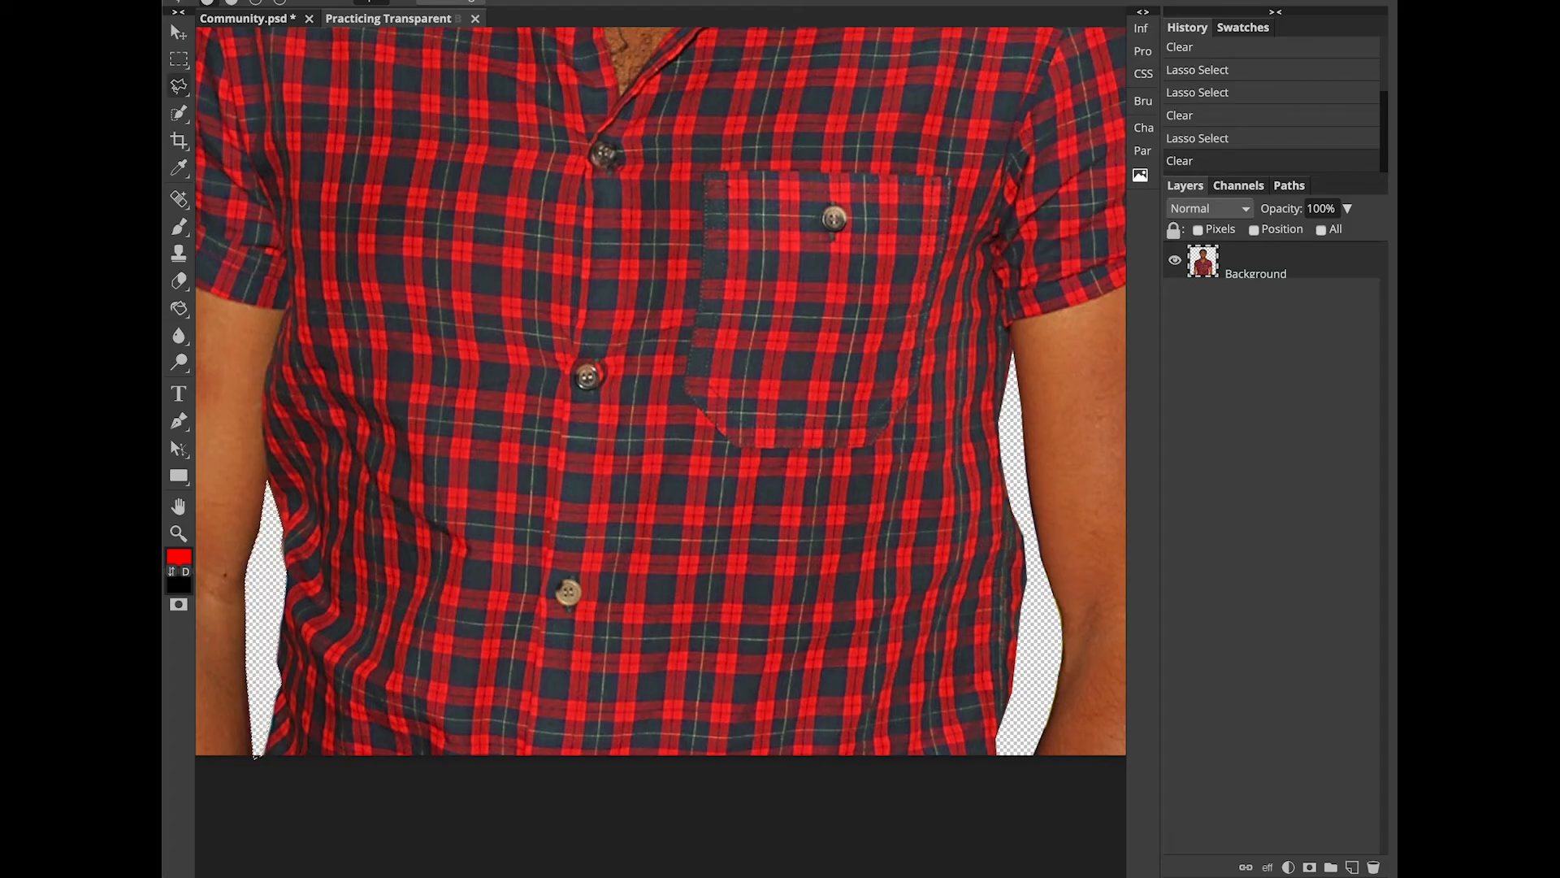
# Add a new empty layer above the cut-out man and clear the selection.
pyautogui.hotkey('ctrl', '0')
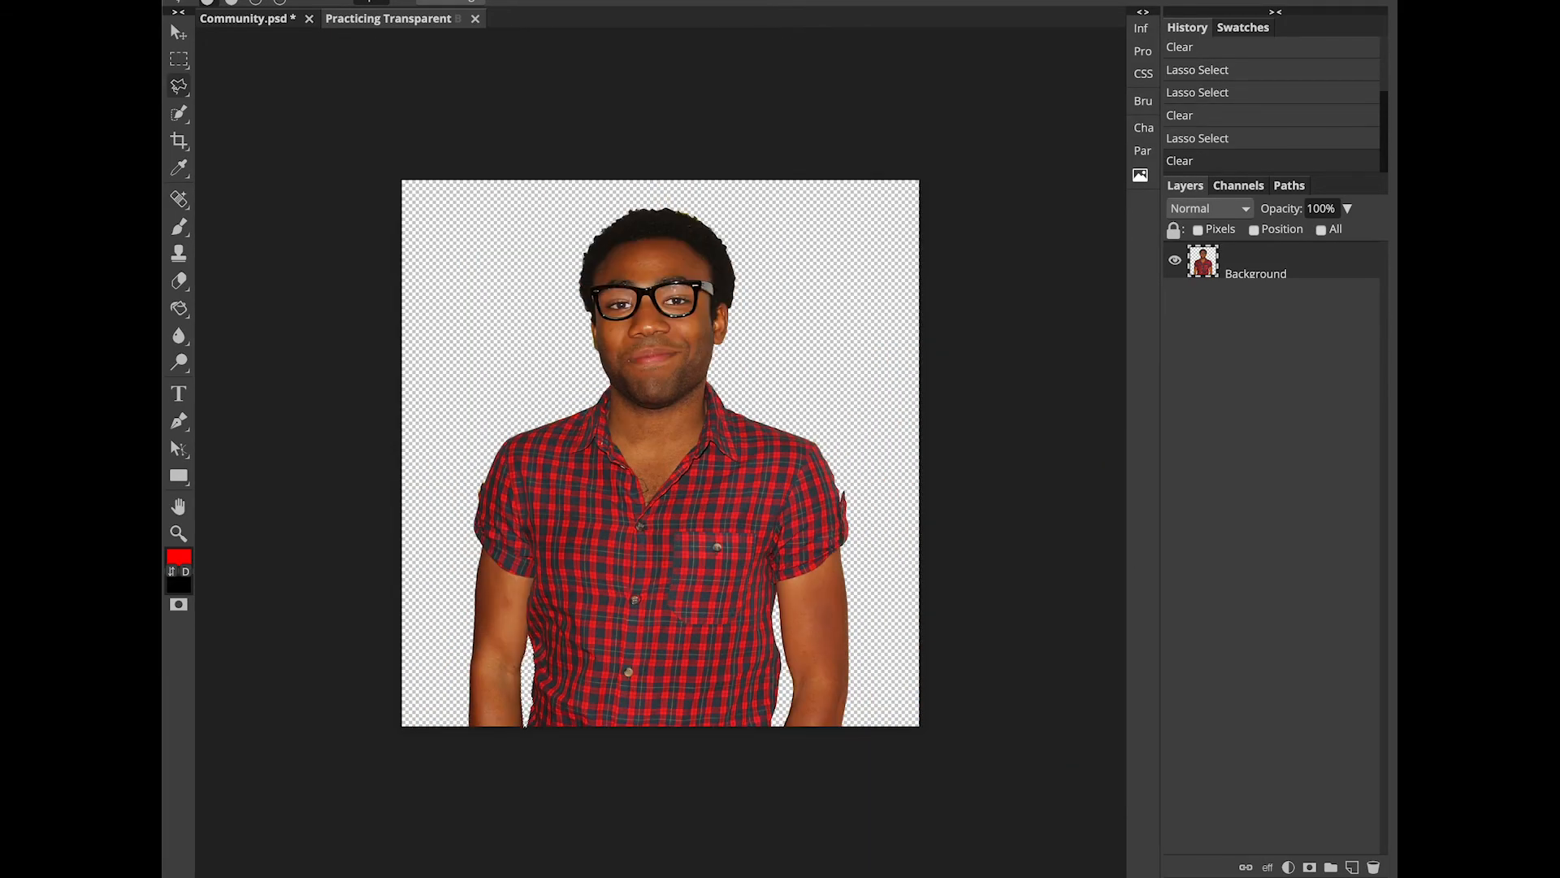
pyautogui.click(1351, 867)
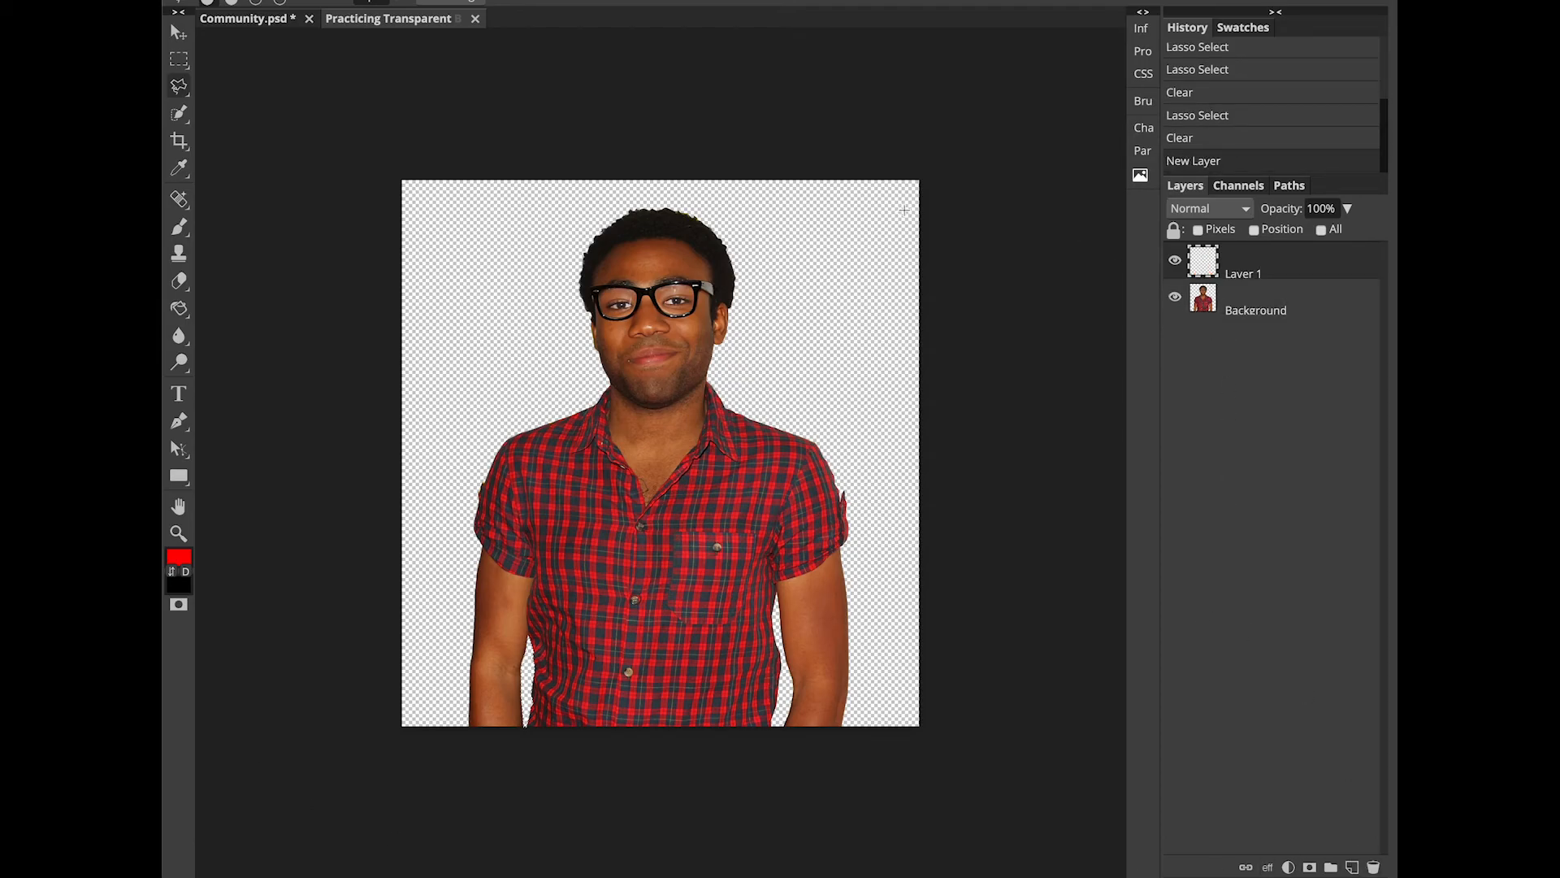
pyautogui.hotkey('ctrl', 'd')
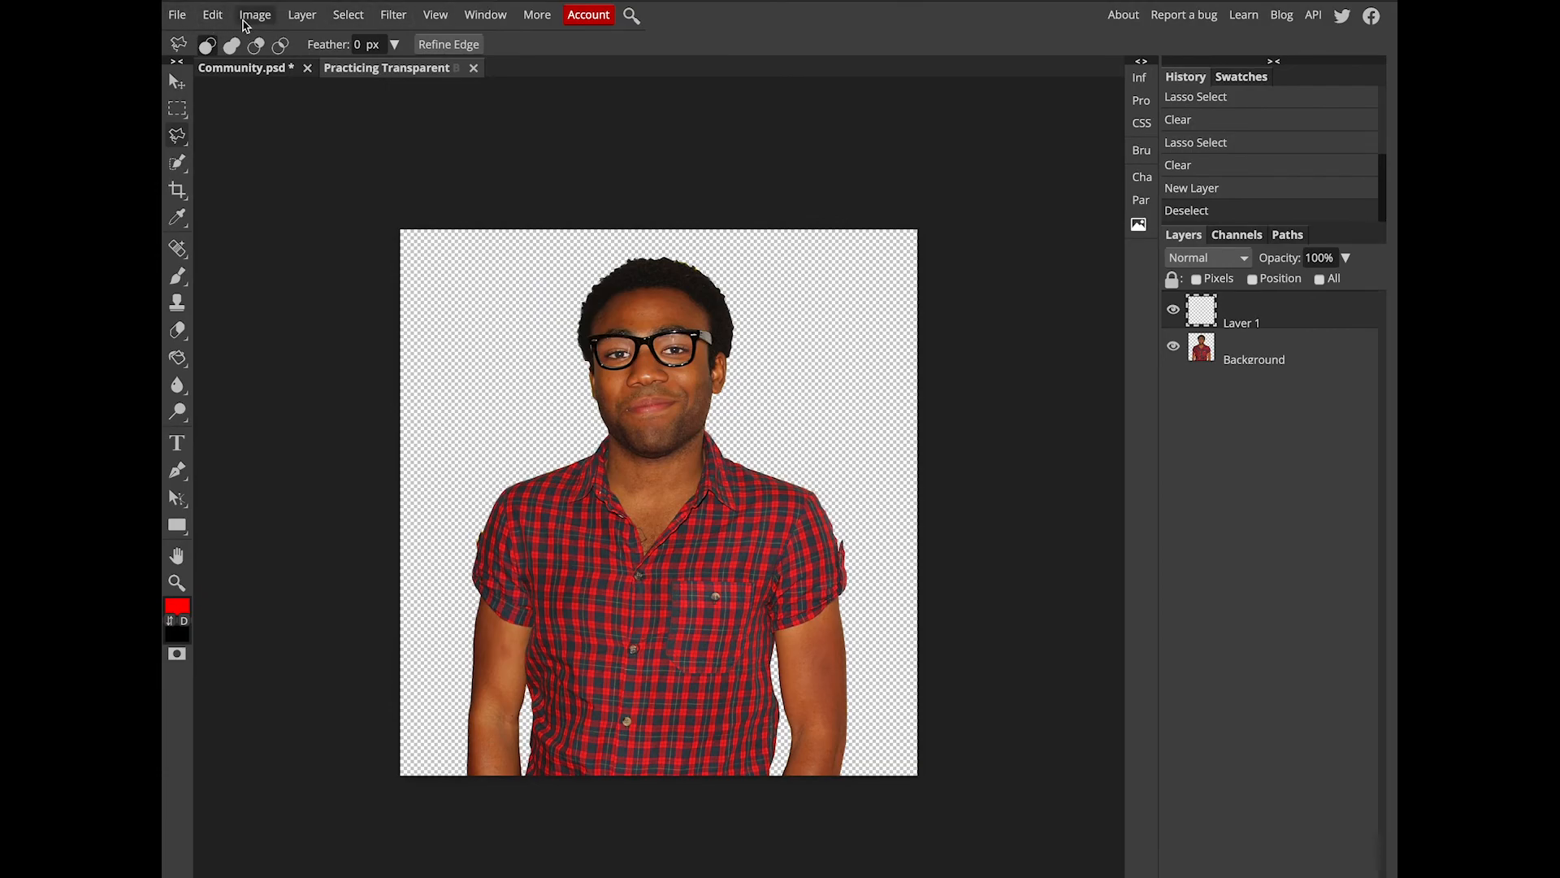
# Fill the new layer with the red foreground color at 100% opacity and move it beneath the cut-out man.
pyautogui.click(213, 14)
pyautogui.click(267, 298)
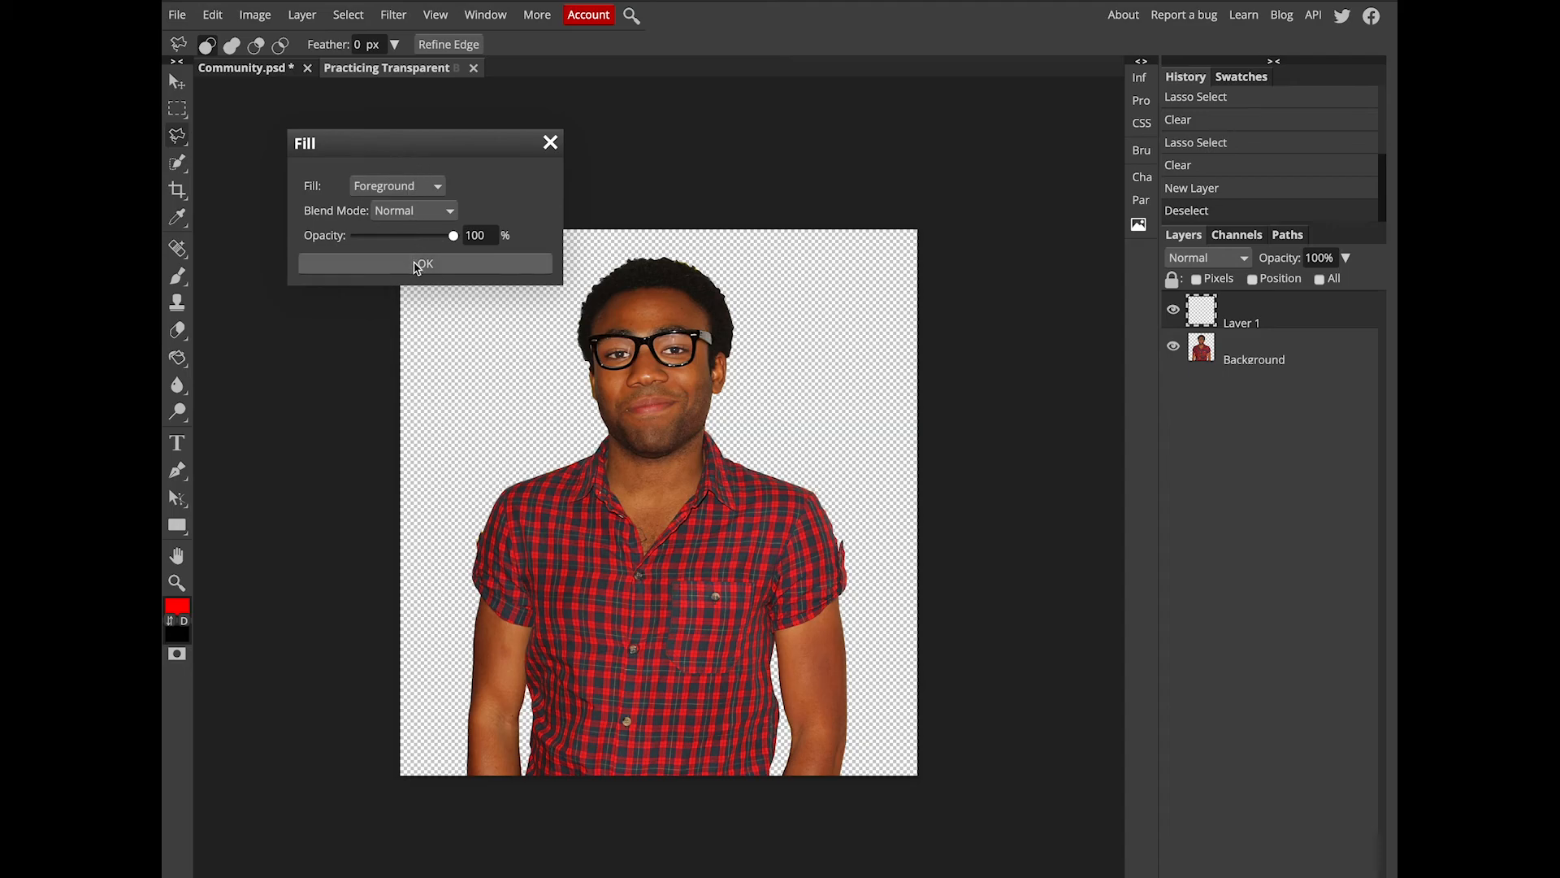
pyautogui.click(416, 268)
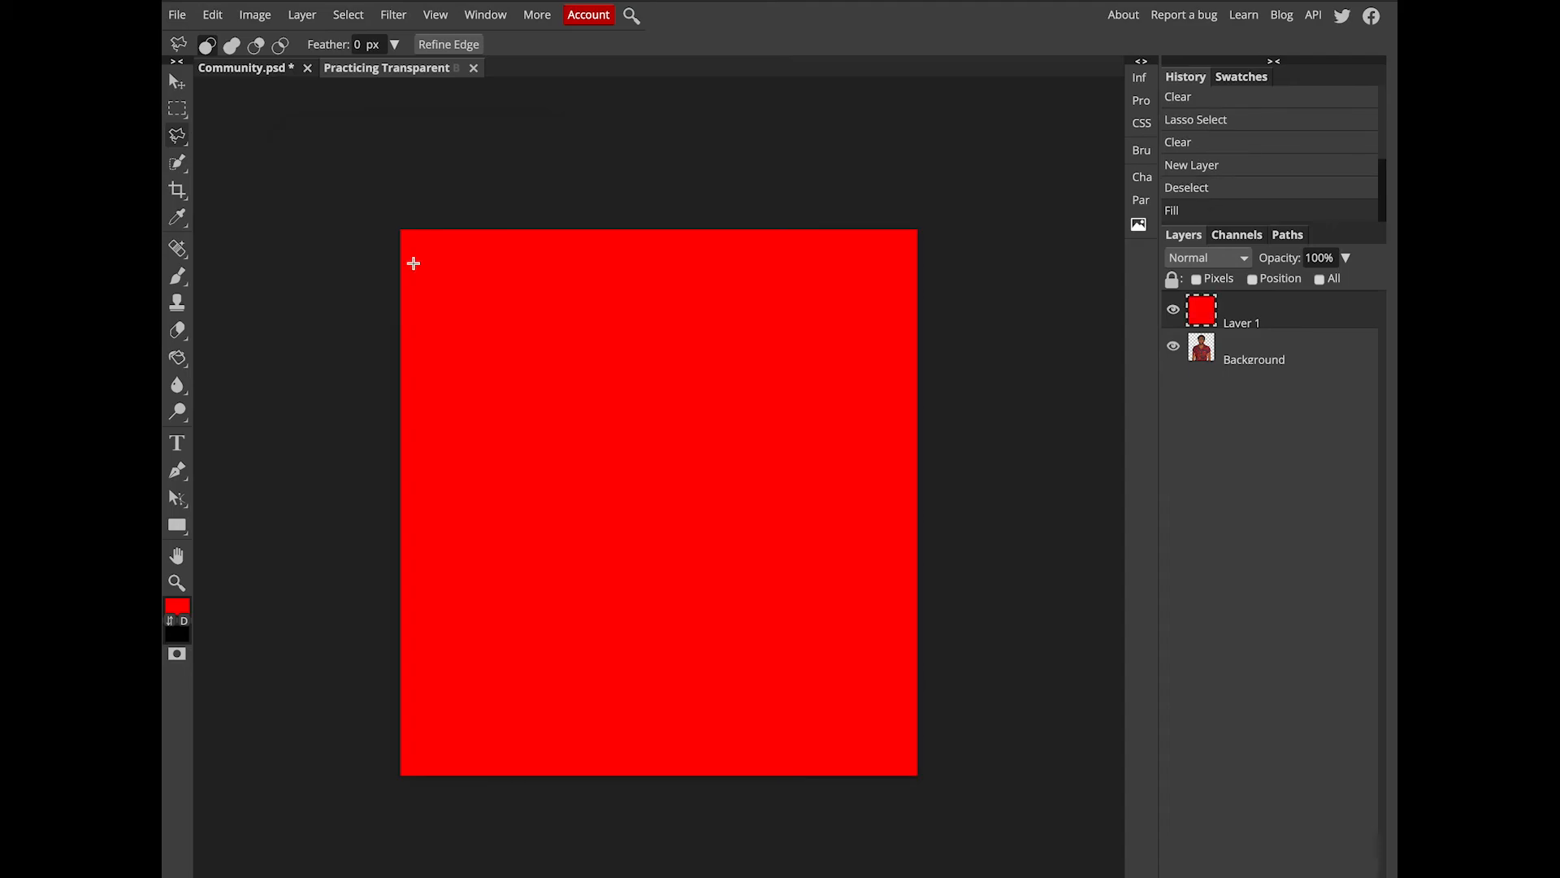
pyautogui.click(1249, 311)
pyautogui.moveTo(1249, 311); pyautogui.dragTo(1243, 364)
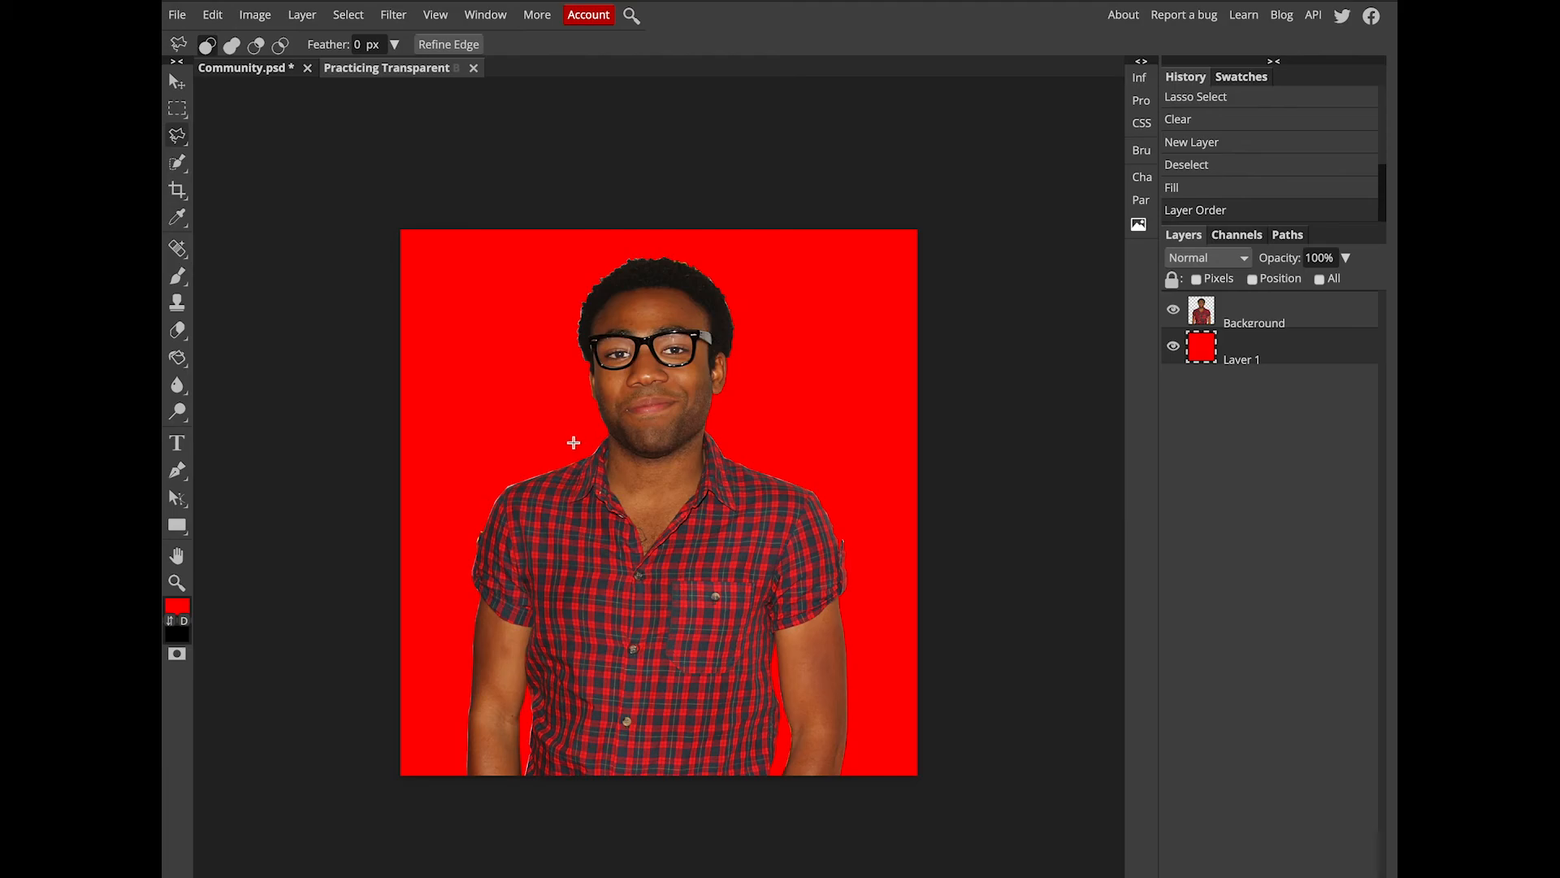
# Switch to the Eraser tool and delete the red-filled layer beneath the cut-out man.
pyautogui.click(178, 330)
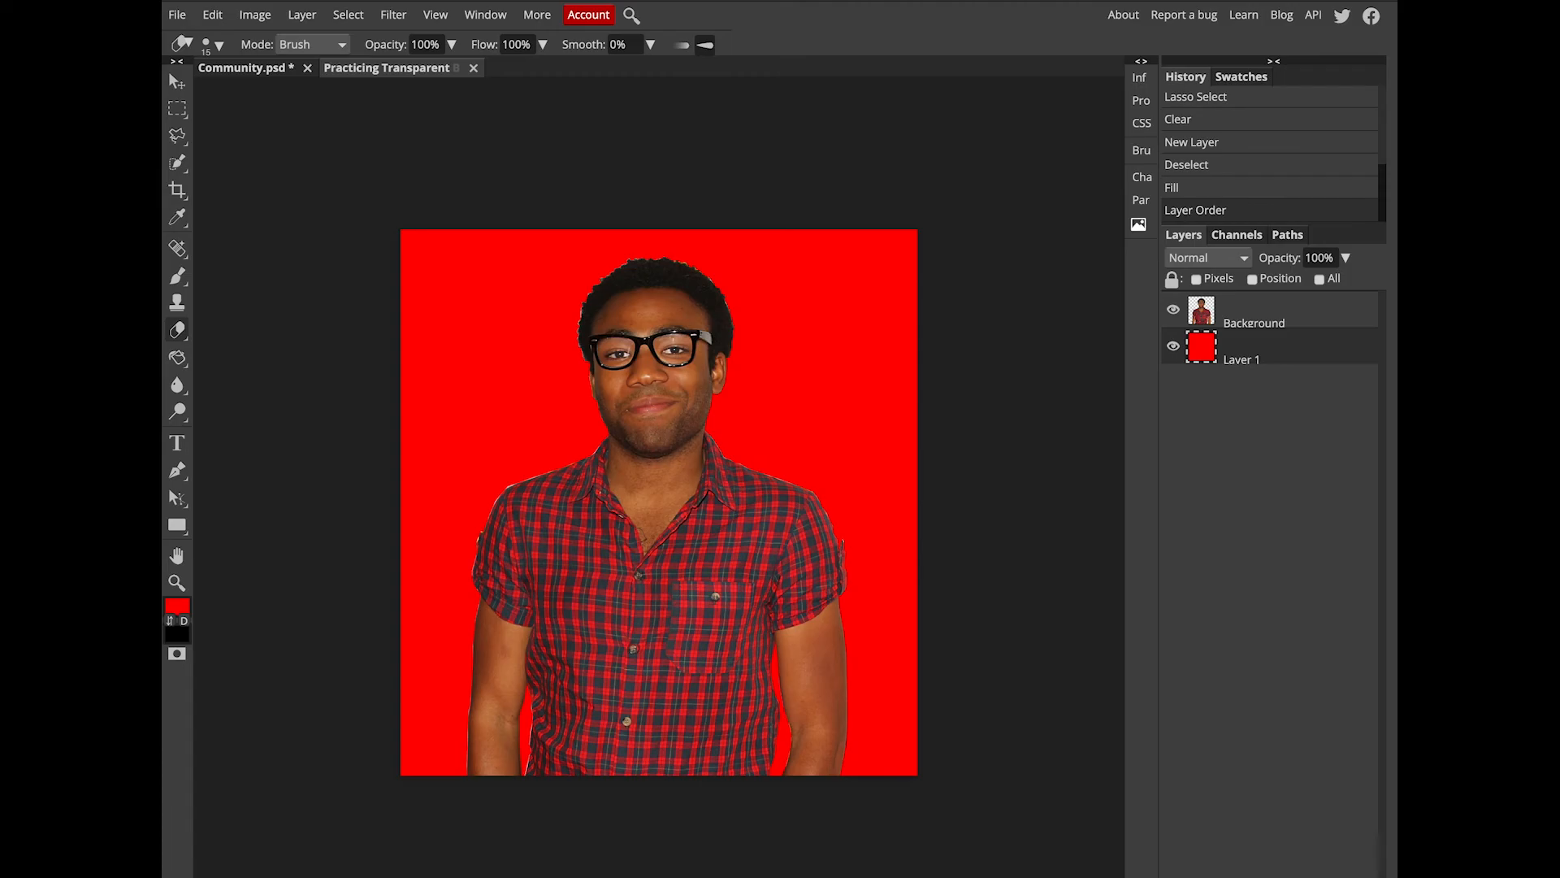
pyautogui.moveTo(1287, 361)
pyautogui.mouseDown()
pyautogui.moveTo(1341, 825)
pyautogui.moveTo(1254, 469)
pyautogui.moveTo(1282, 358)
pyautogui.mouseUp()
pyautogui.moveTo(1397, 877)
pyautogui.mouseDown()
pyautogui.moveTo(1379, 877)
pyautogui.moveTo(1397, 877)
pyautogui.mouseUp()
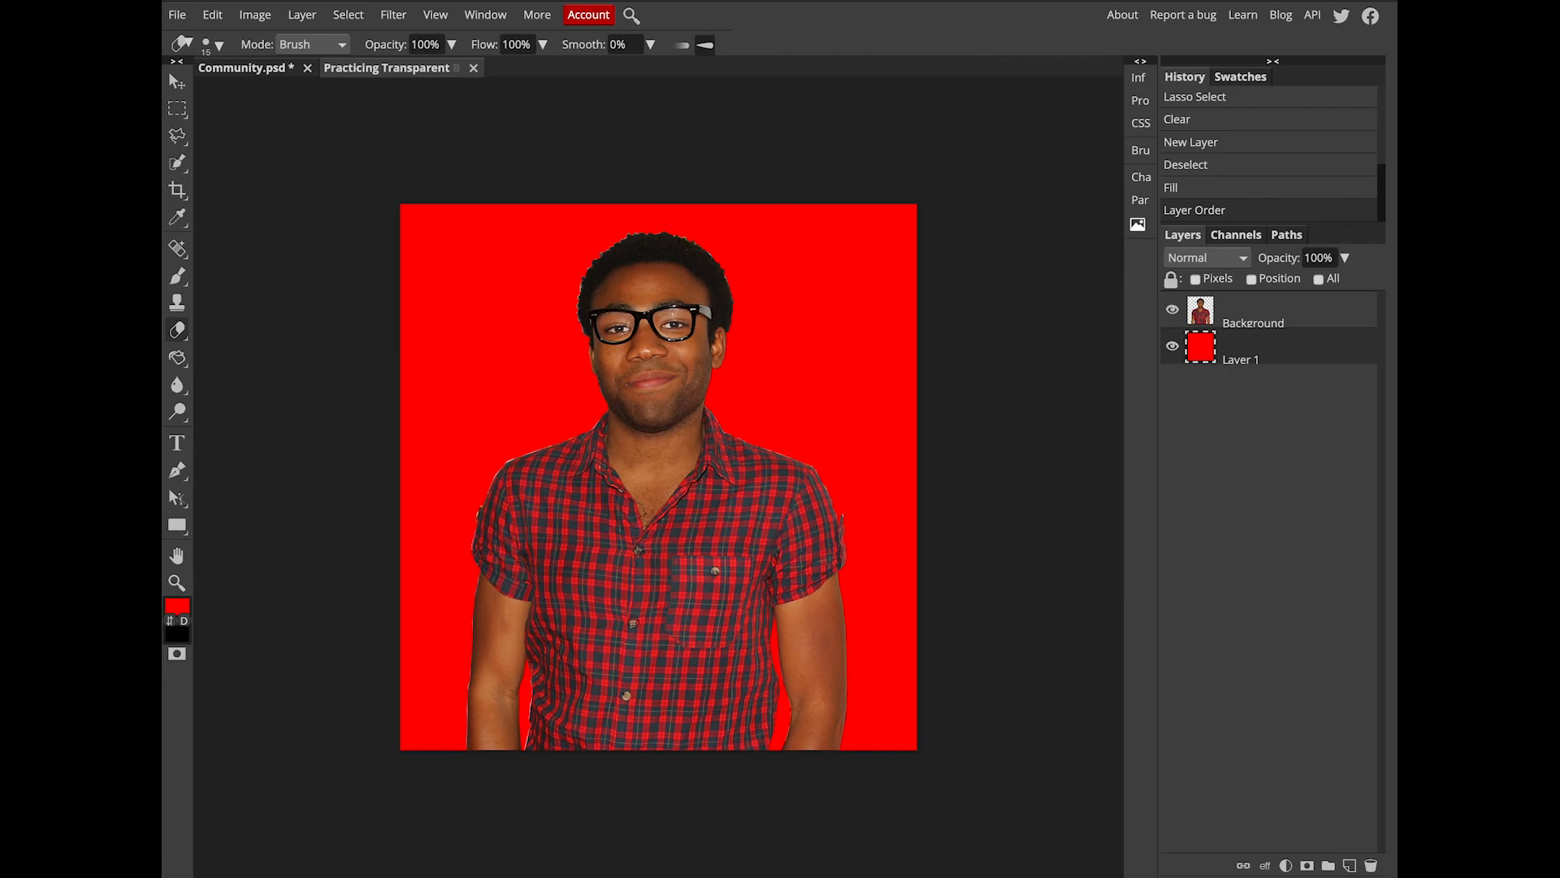
pyautogui.moveTo(1254, 351); pyautogui.dragTo(1372, 868)
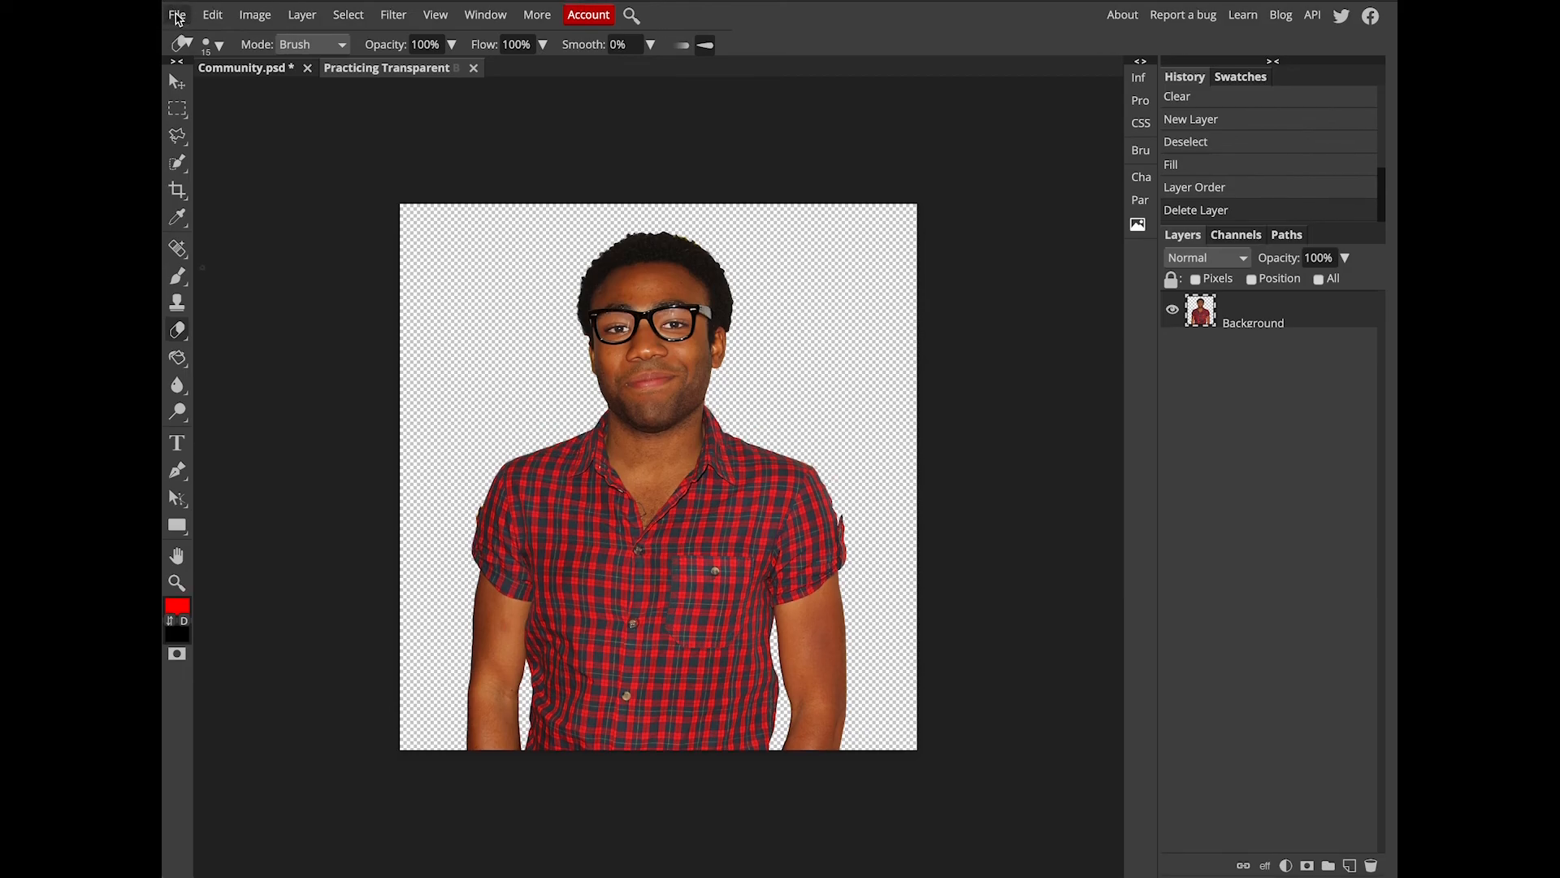
# Export the cut-out man with its transparent background as a PNG at 100% quality.
pyautogui.click(178, 16)
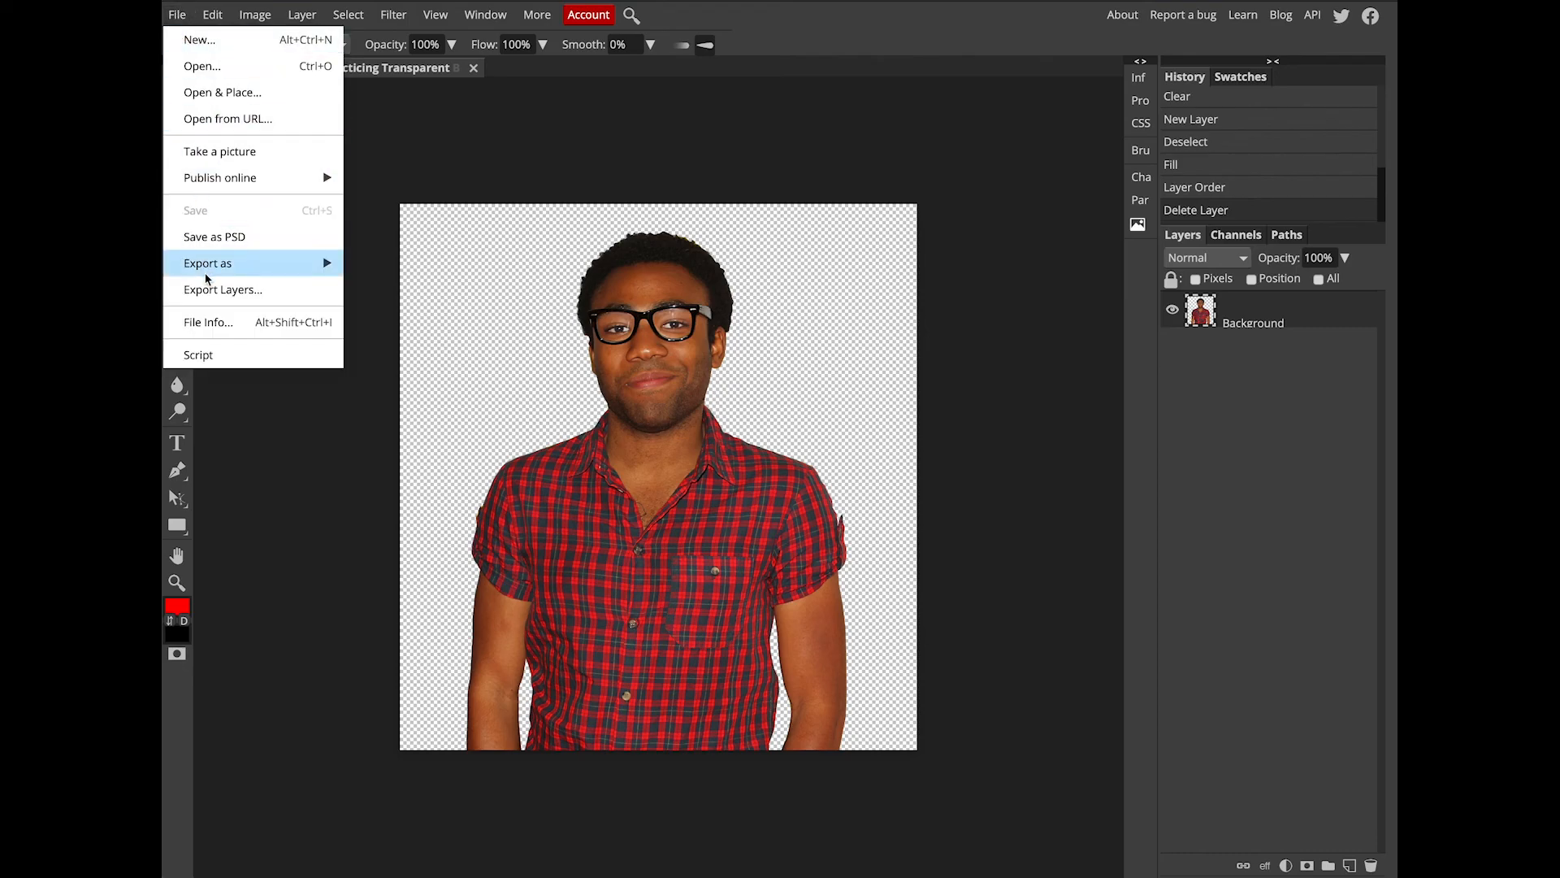
pyautogui.moveTo(209, 273)
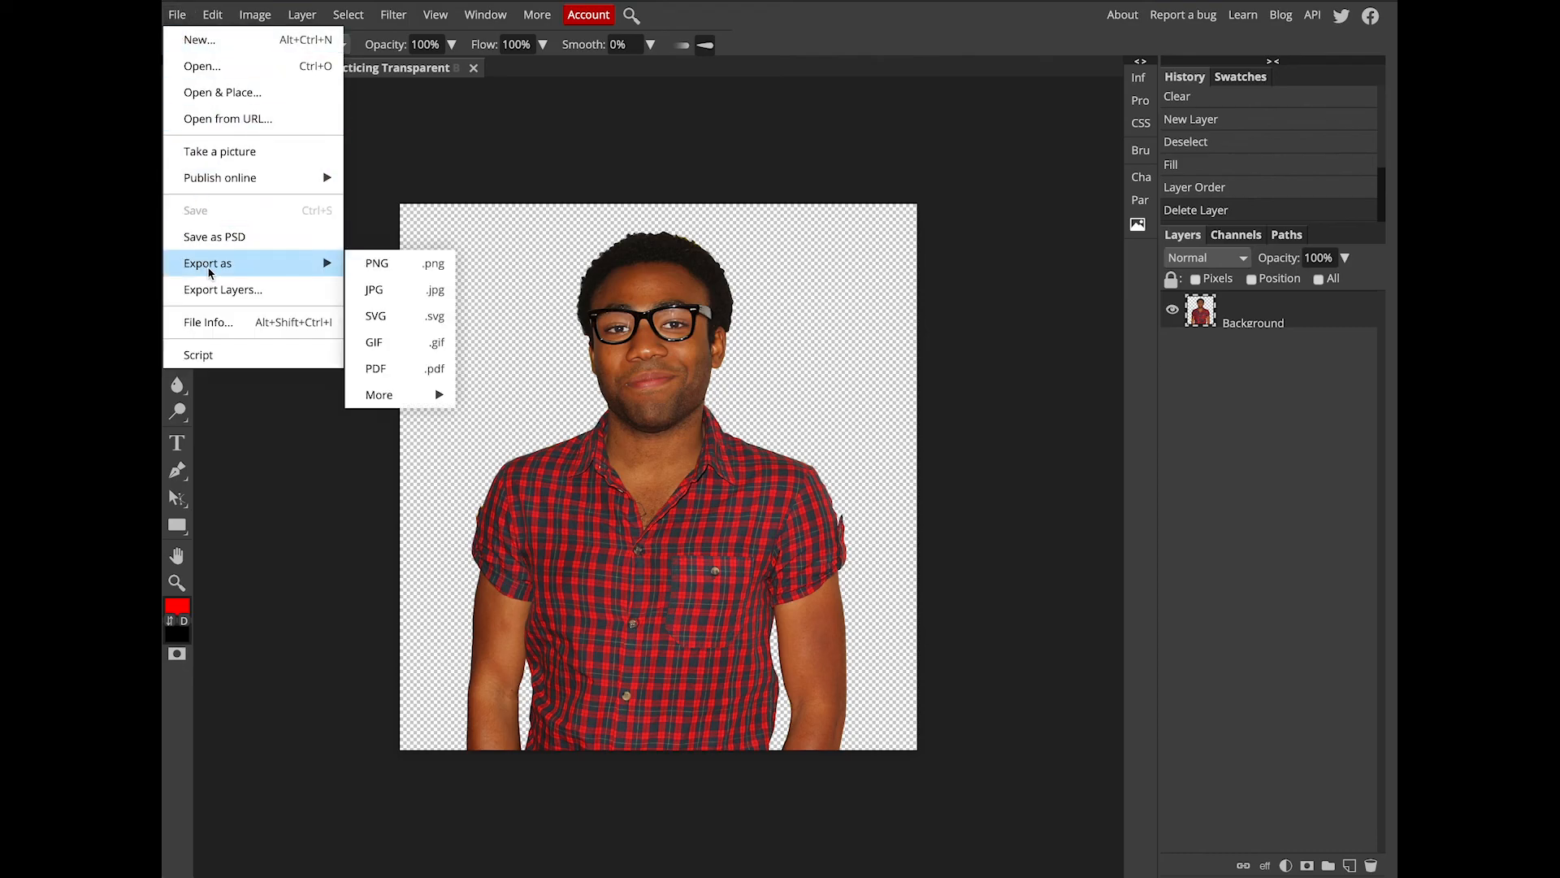
pyautogui.click(370, 264)
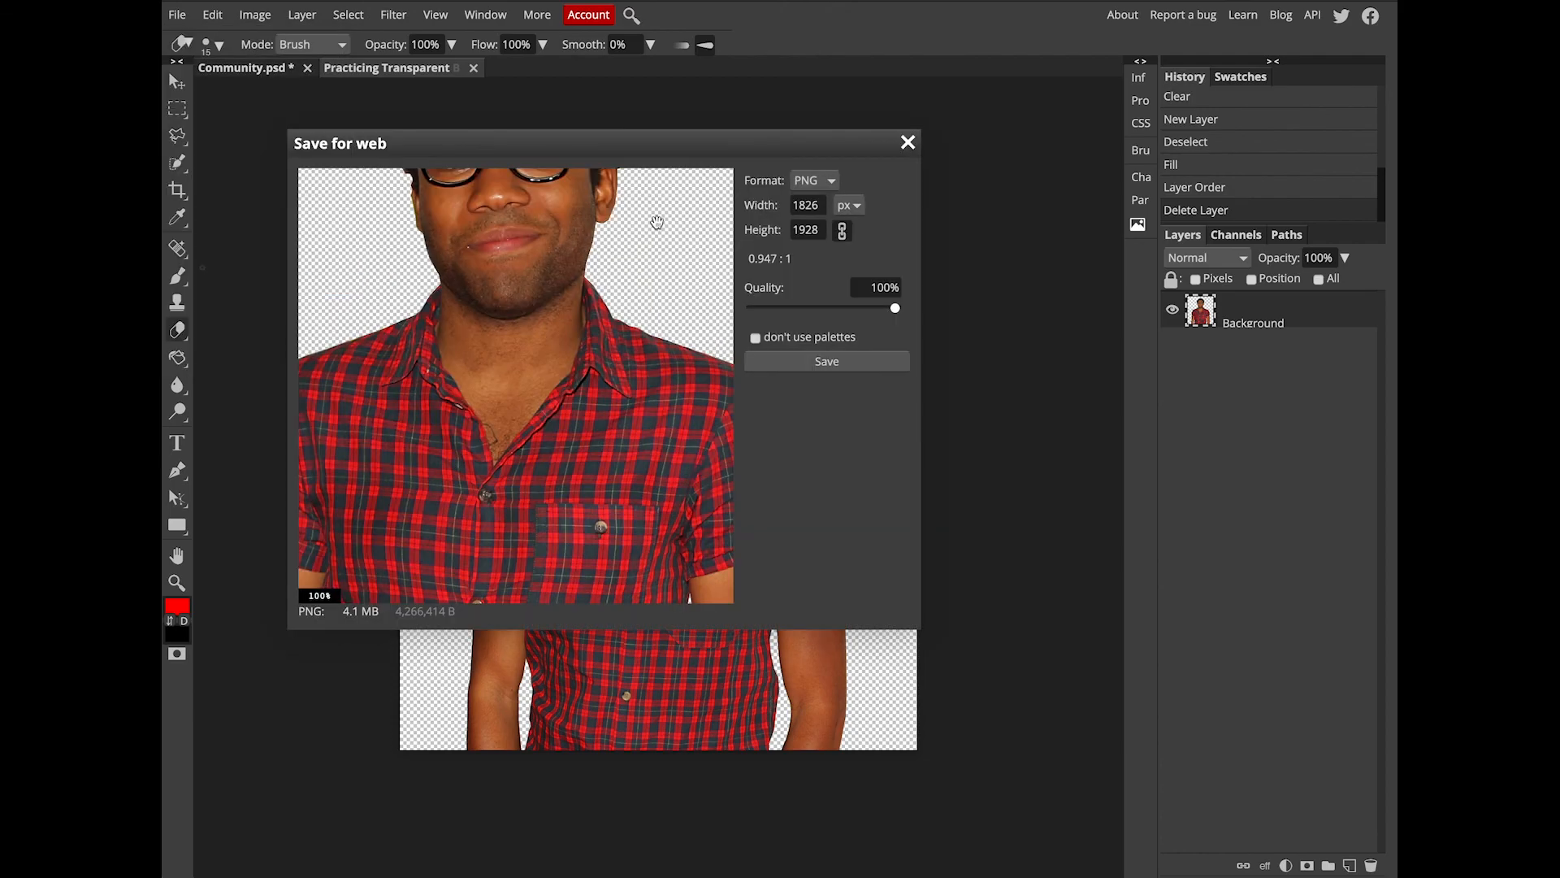
pyautogui.click(821, 364)
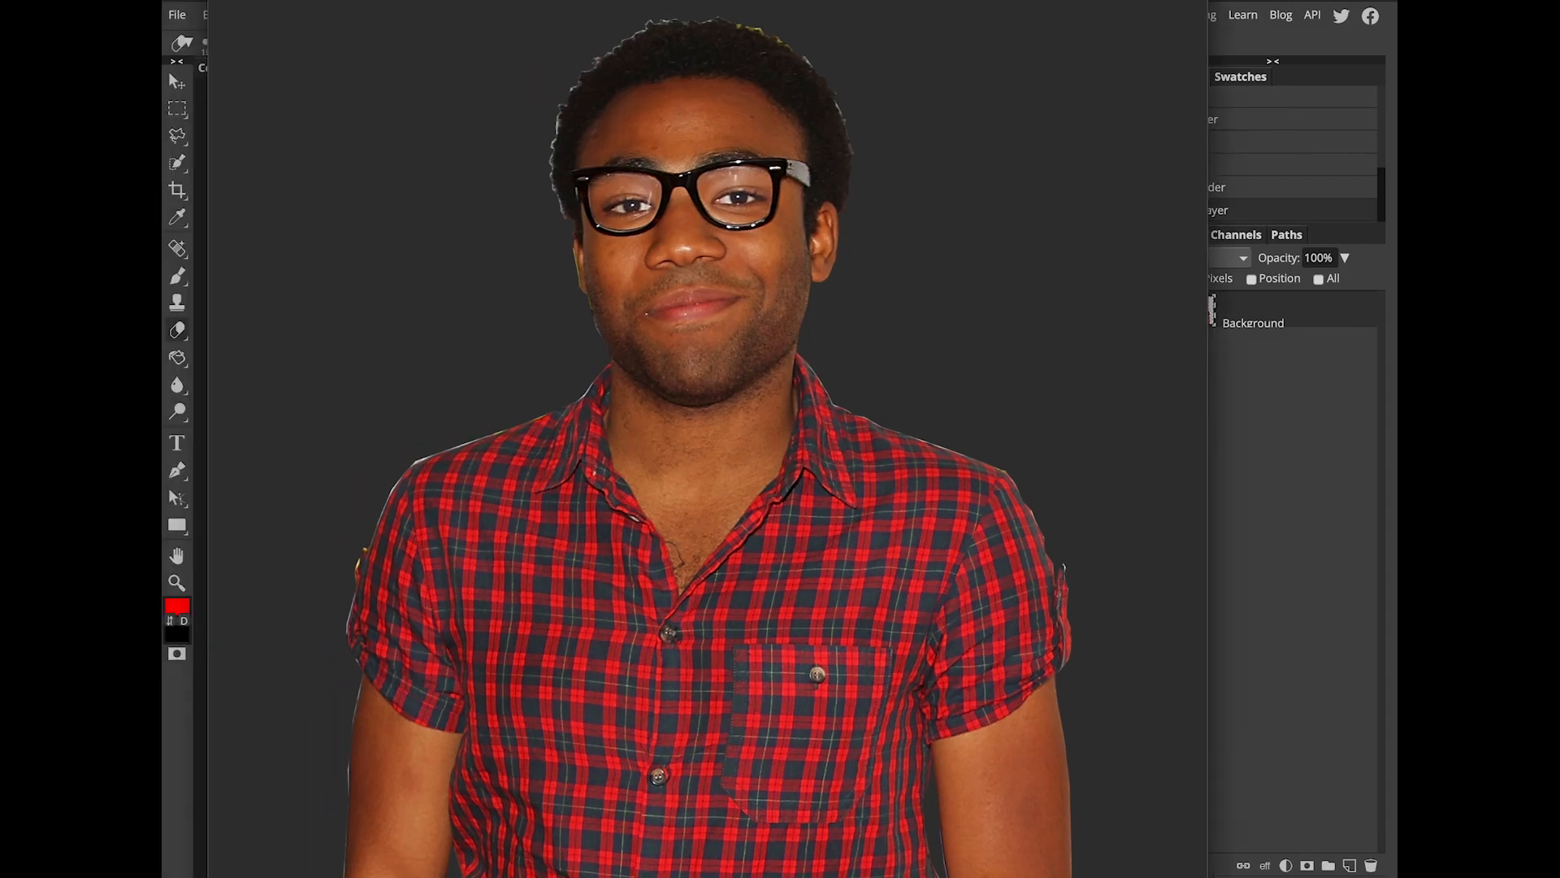
# Shrink the preview window of the exported Practicing Transparent BG.png and move it aside to compare it with the cut-out in the editor.
pyautogui.moveTo(680, 0); pyautogui.dragTo(930, 54)
pyautogui.moveTo(440, 12); pyautogui.dragTo(926, 437)
pyautogui.moveTo(1031, 432); pyautogui.dragTo(823, 160)
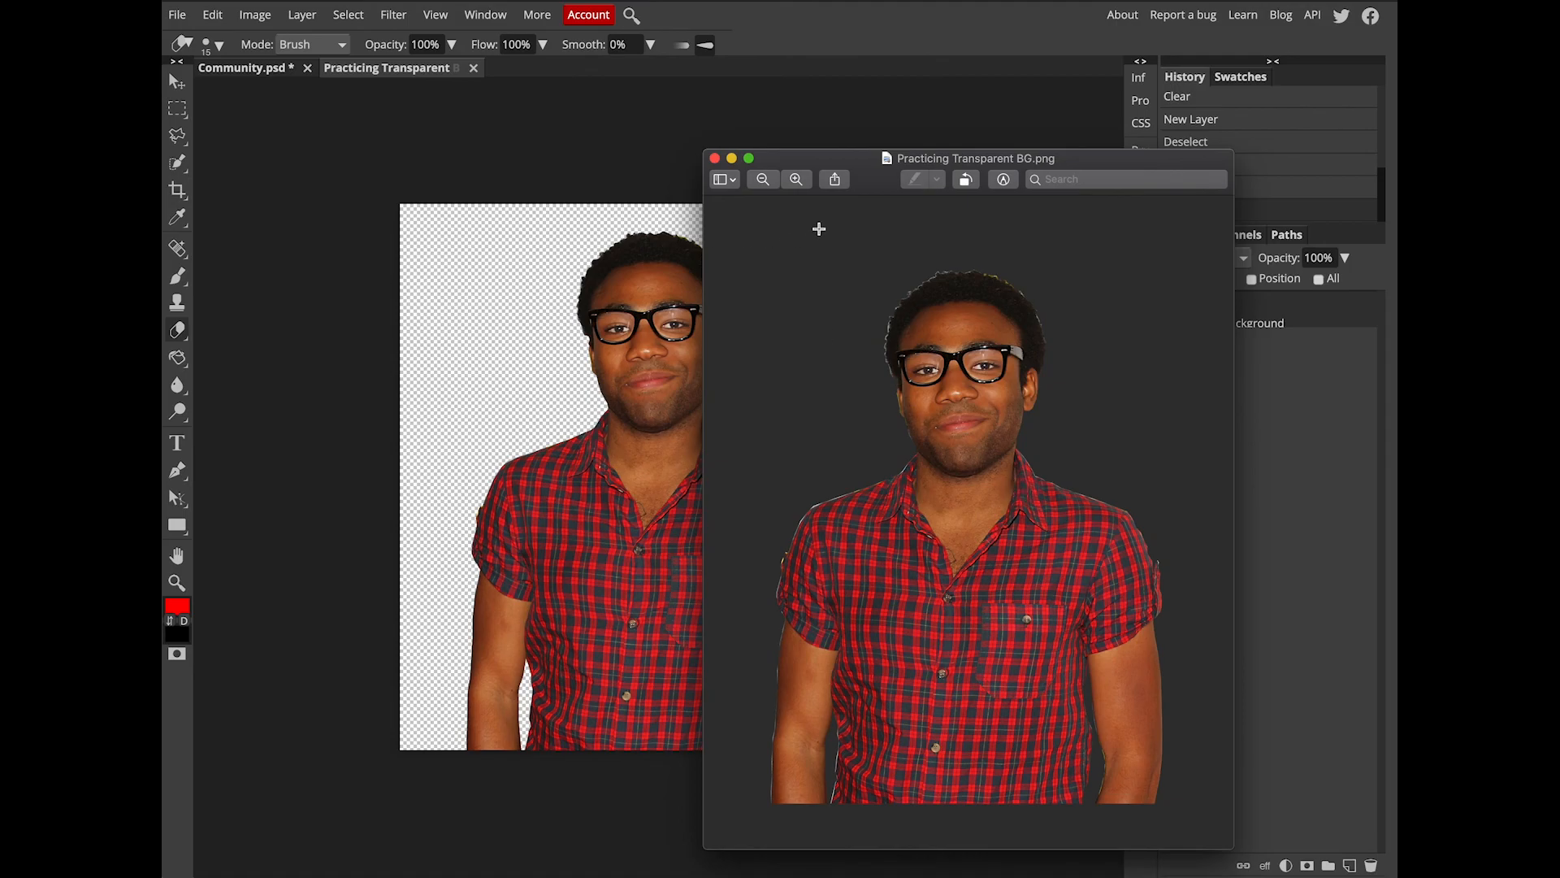
pyautogui.moveTo(796, 169); pyautogui.dragTo(927, 208)
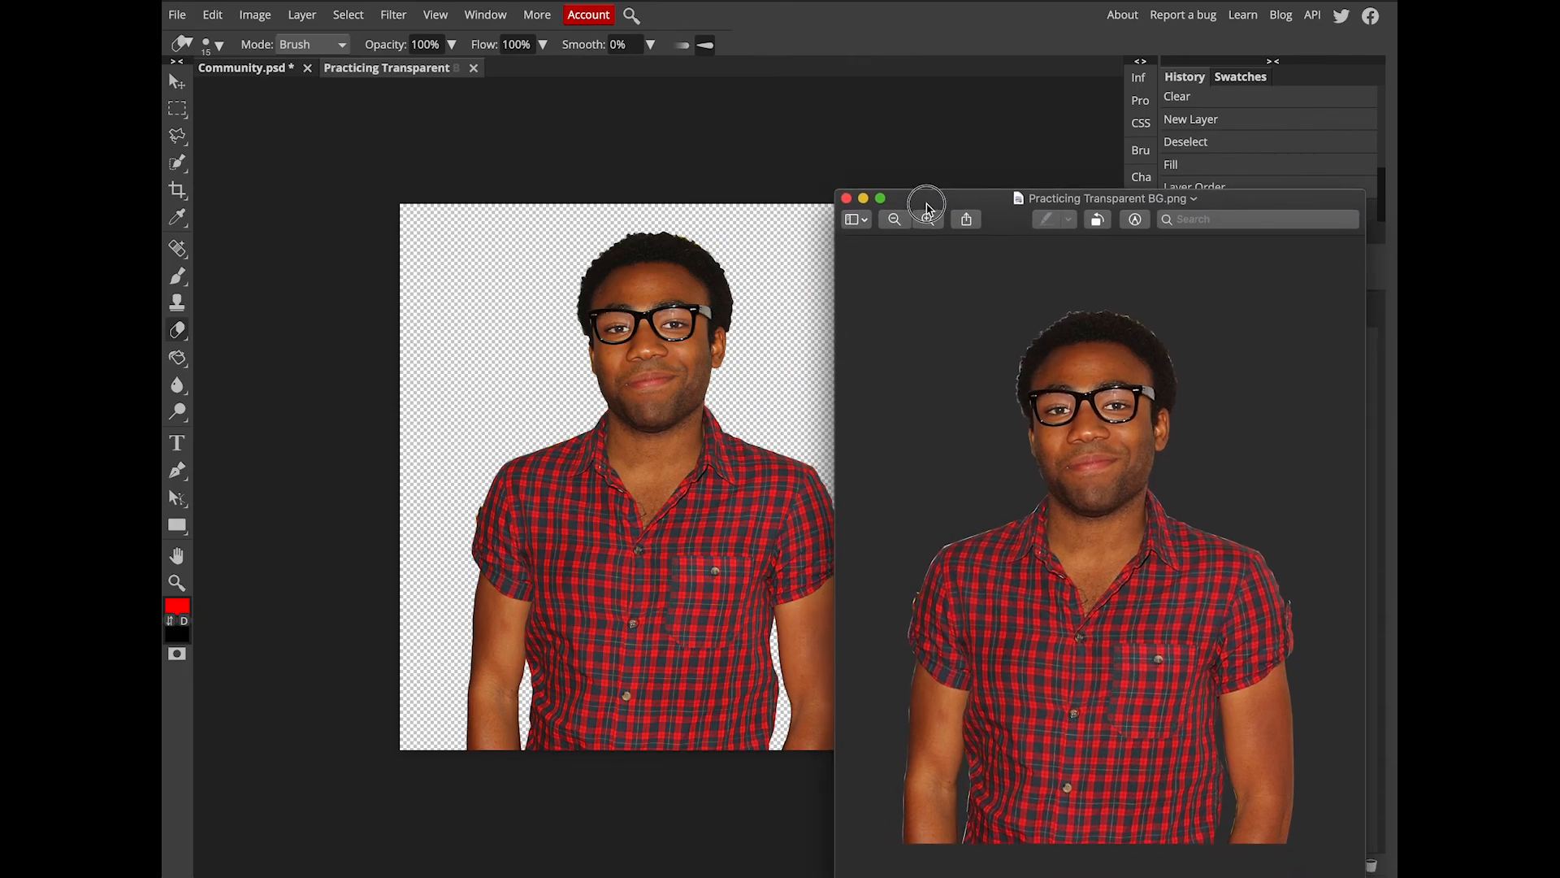